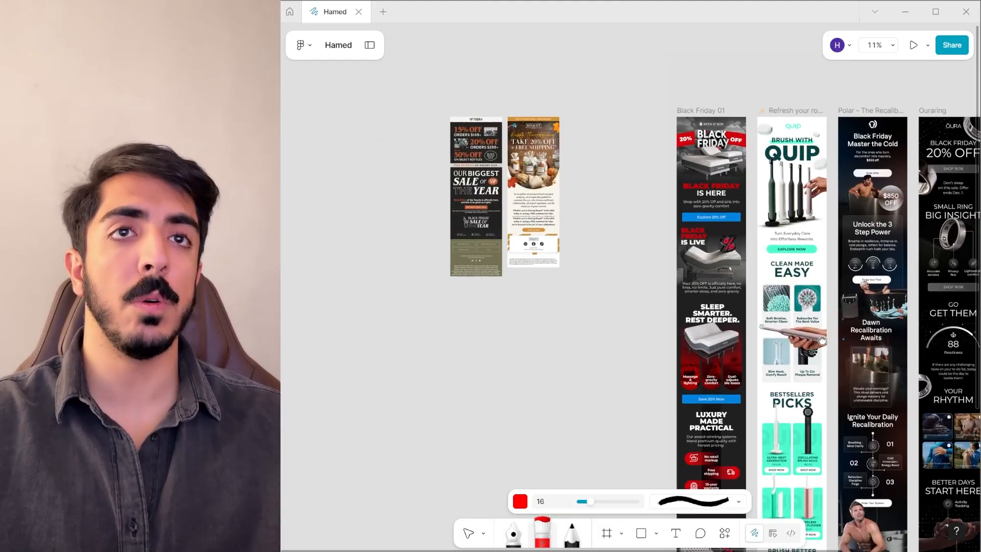
Examine the Sip Tequila and Béquet example emails placed on the canvas
scroll(587, 204, "up", 2)
left_click_drag(483, 185, 608, 258)
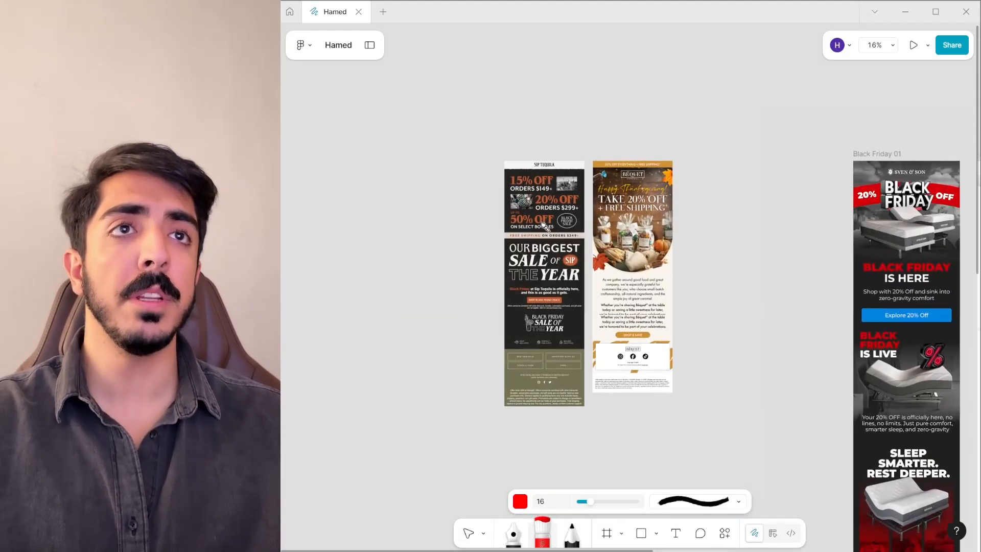
scroll(583, 255, "up", 2)
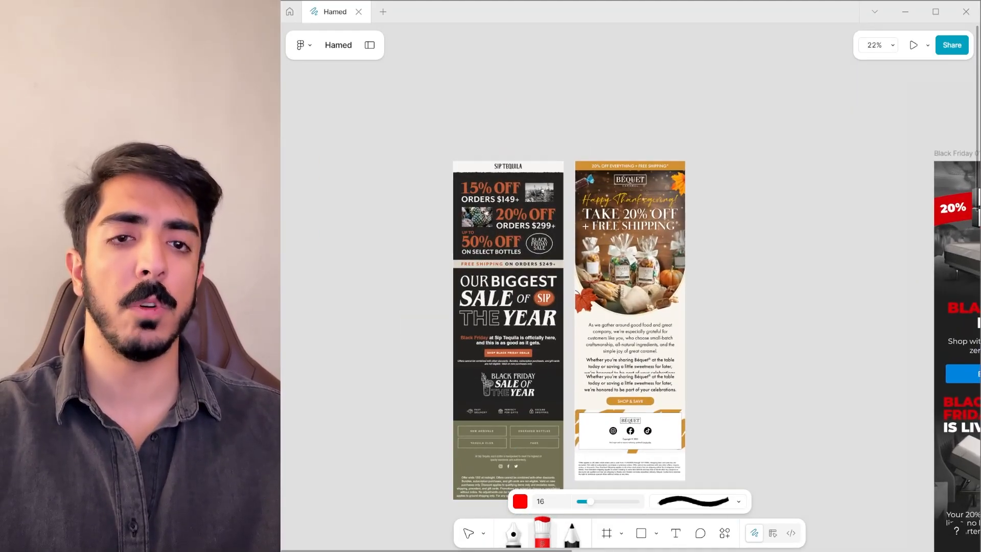
Switch to Gmail, read through the Sip Tequila "OUR BIGGEST SALE OF THE YEAR HAS ARRIVED!" email and return to the inbox
key("alt+Tab")
left_click_drag(461, 192, 282, 194)
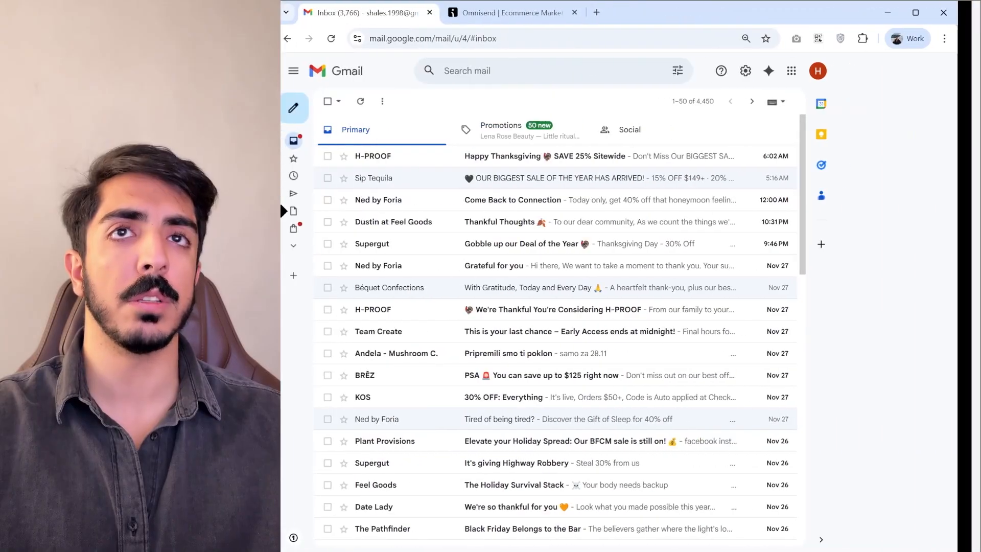
left_click(582, 179)
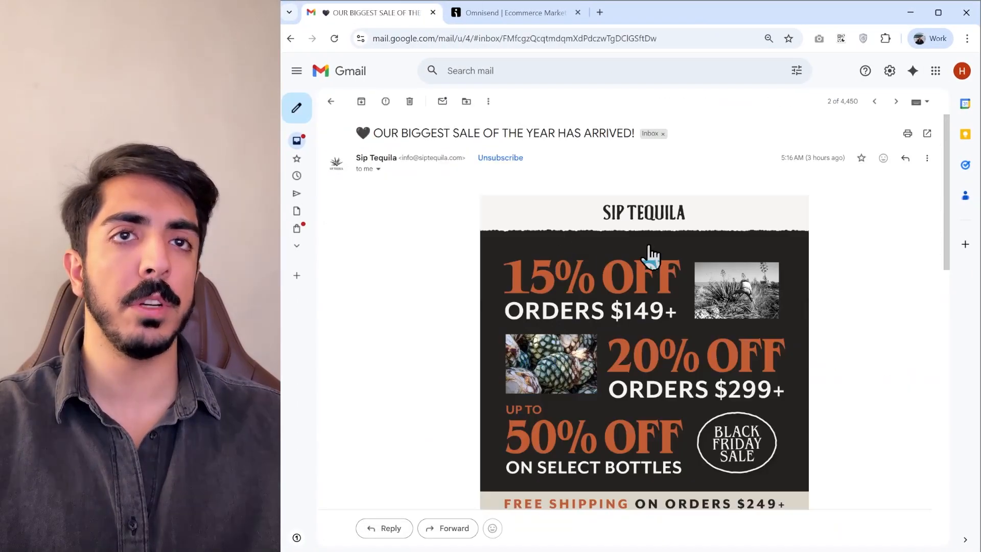
scroll(715, 289, "down", 10)
scroll(452, 194, "up", 5)
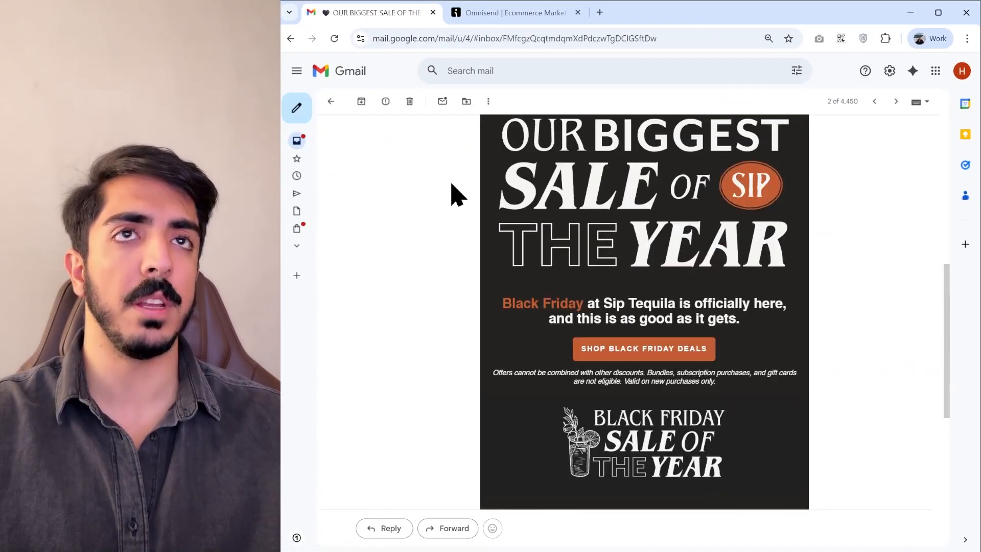
left_click(329, 102)
Read through the Ned by Foria email "Tired of being tired?" and return to the inbox
left_click(596, 419)
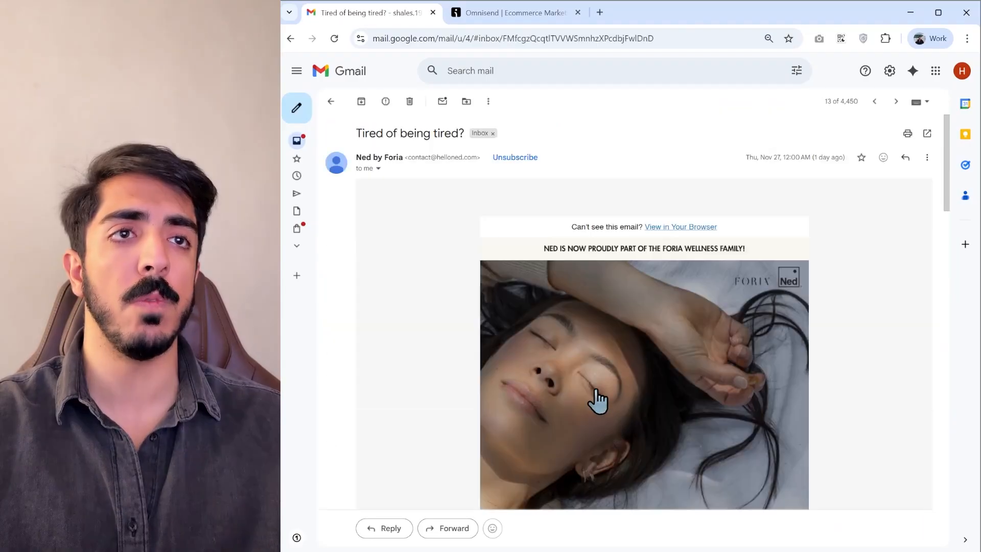
scroll(751, 332, "down", 15)
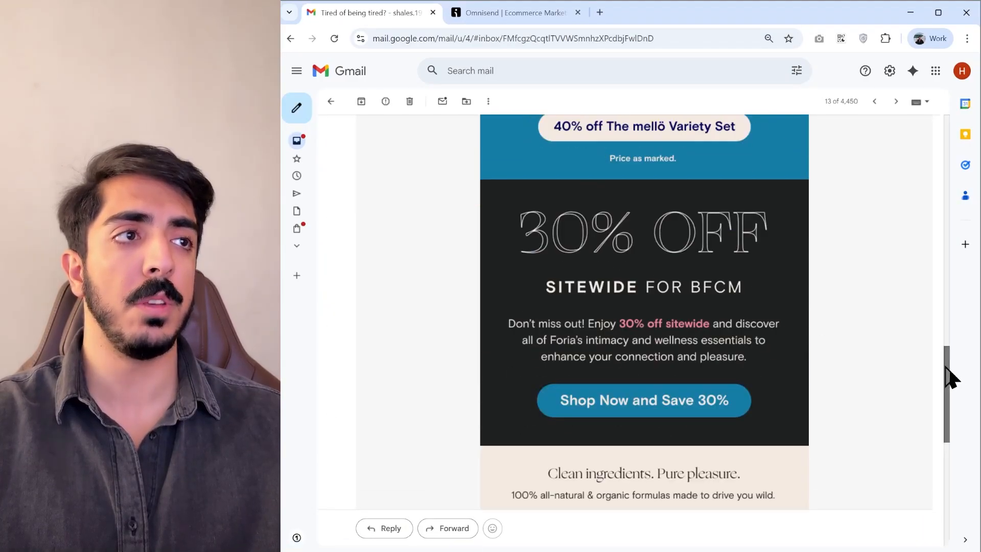
left_click_drag(948, 377, 945, 329)
left_click(332, 102)
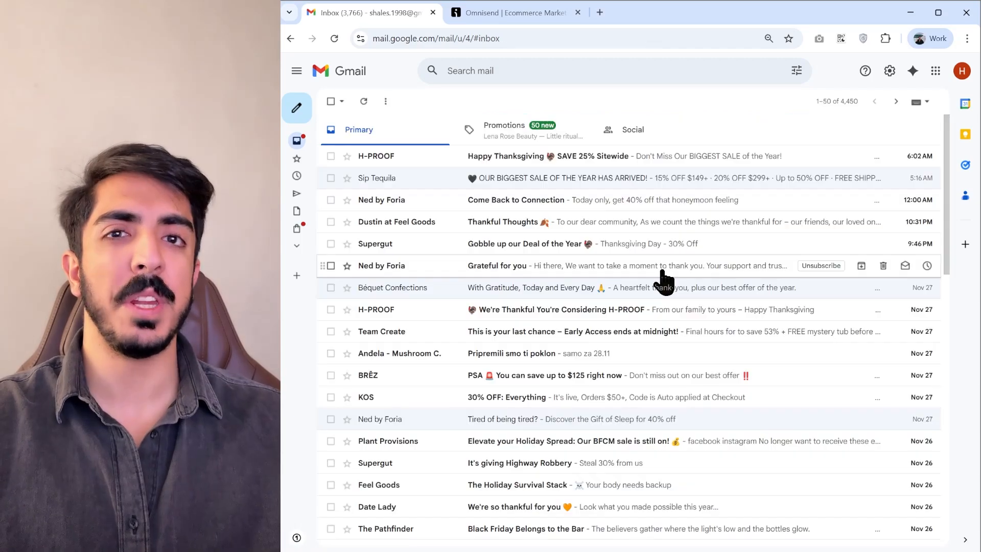
Look over the inbox, review the Béquet Confections email "With Gratitude, Today and Every Day" and return to the inbox
scroll(651, 296, "down", 5)
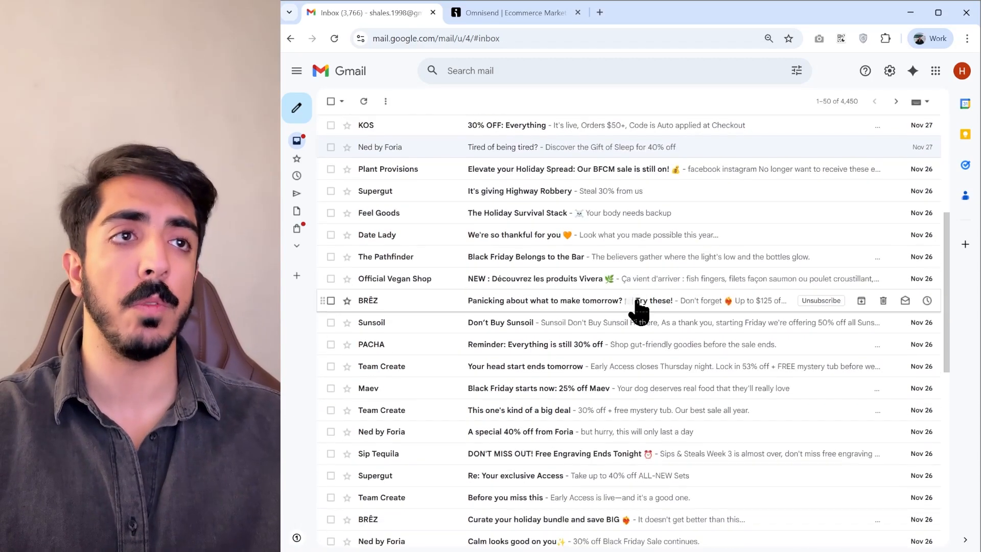
scroll(639, 357, "up", 5)
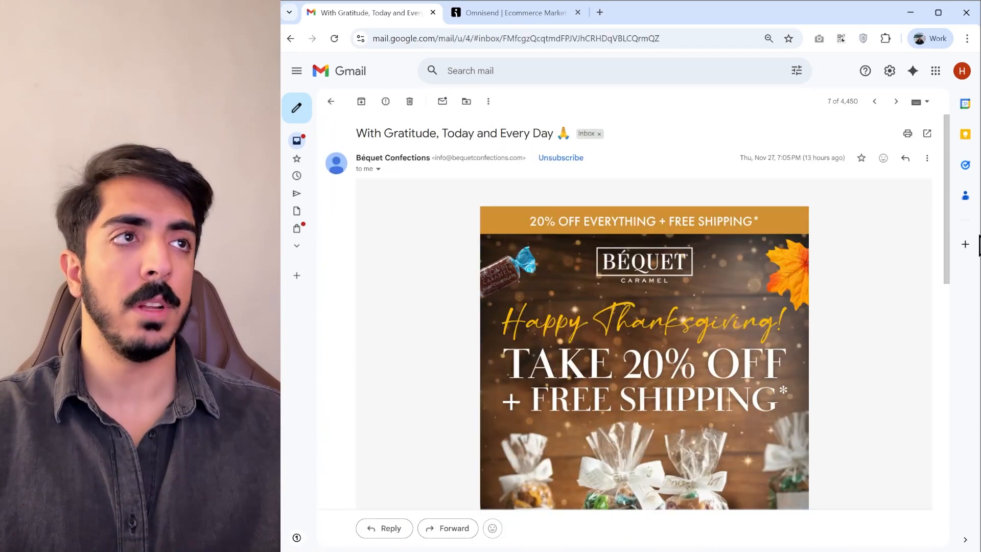
left_click_drag(951, 218, 352, 123)
left_click(331, 101)
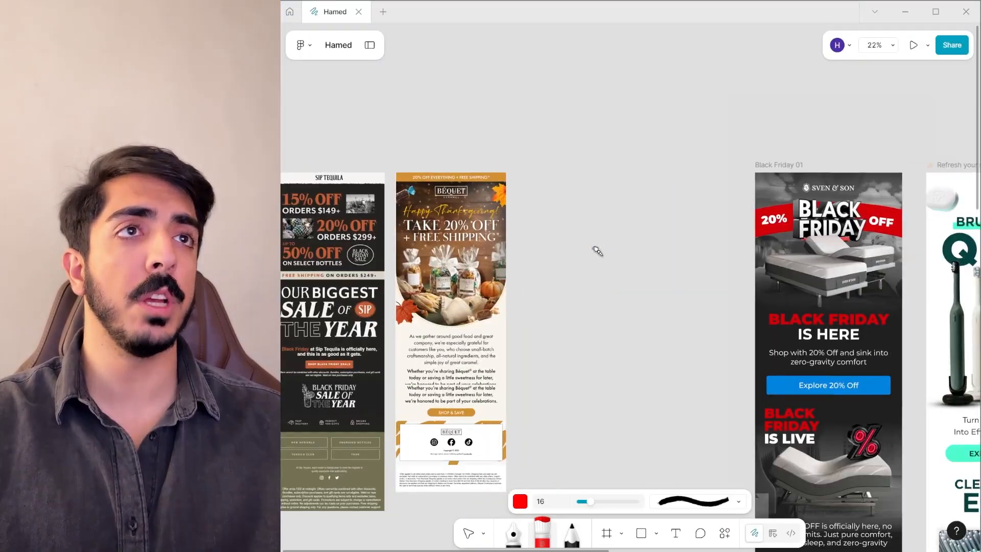
Switch to Figma and review the row of six brand email designs, from Black Friday 01 to Pure
scroll(562, 245, "down", 3)
left_click_drag(496, 221, 488, 217)
scroll(718, 243, "down", 1)
left_click_drag(733, 245, 531, 184)
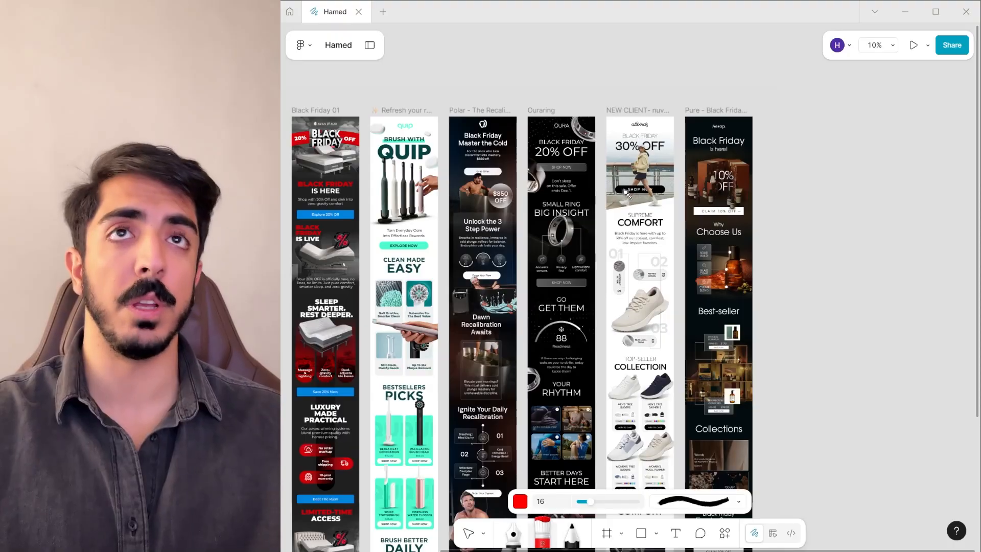
left_click_drag(554, 187, 651, 186)
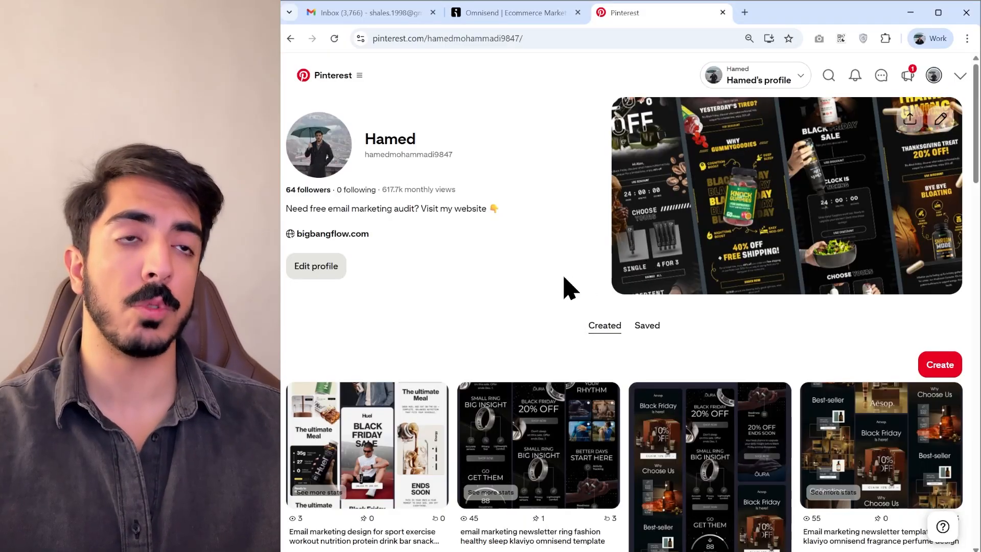
Look through the email designs among the created pins on the Pinterest profile
scroll(881, 290, "down", 8)
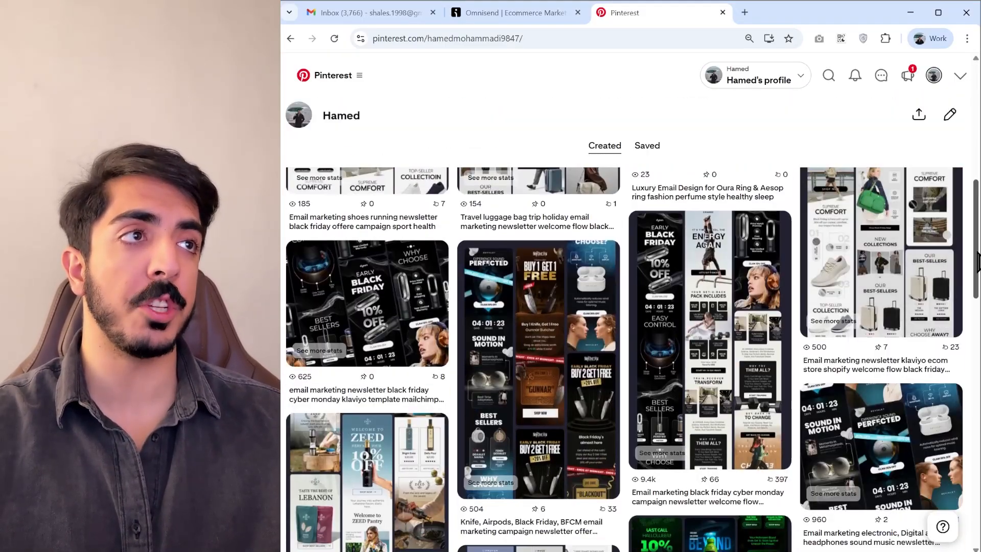
left_click_drag(976, 260, 973, 189)
scroll(893, 262, "up", 5)
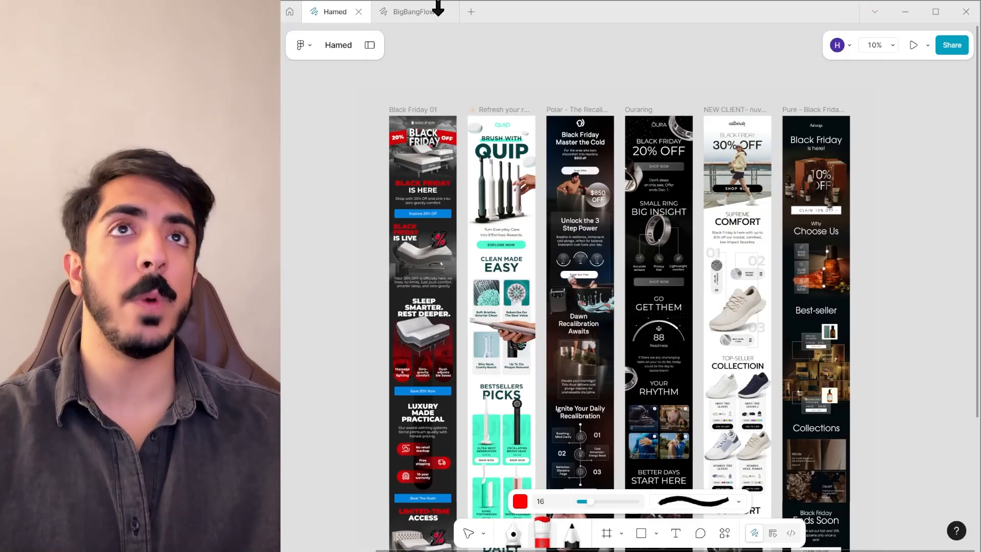
Open the BigBangFlow Figma file and examine its email template collection by industry section
left_click(421, 12)
scroll(960, 152, "down", 5)
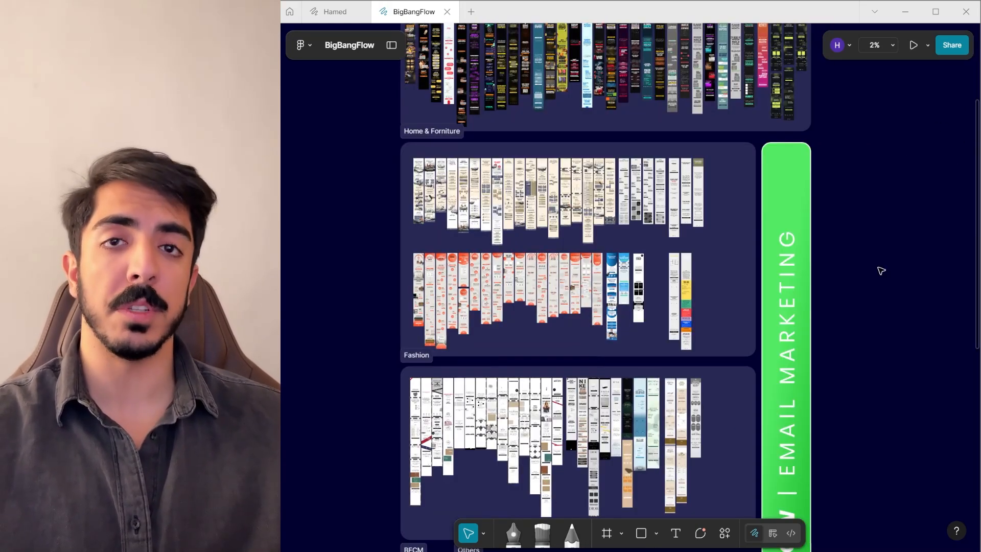
scroll(858, 281, "up", 4)
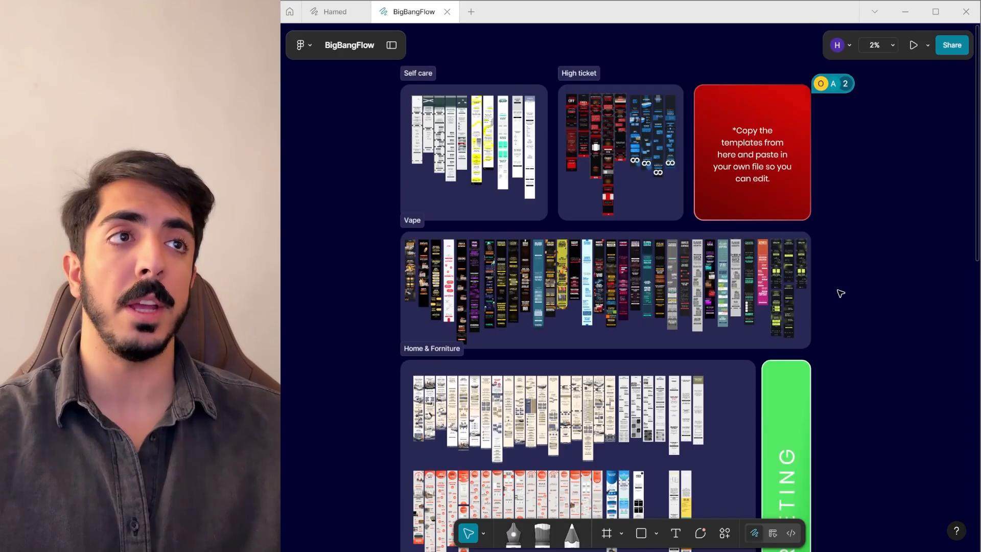
scroll(873, 153, "down", 5)
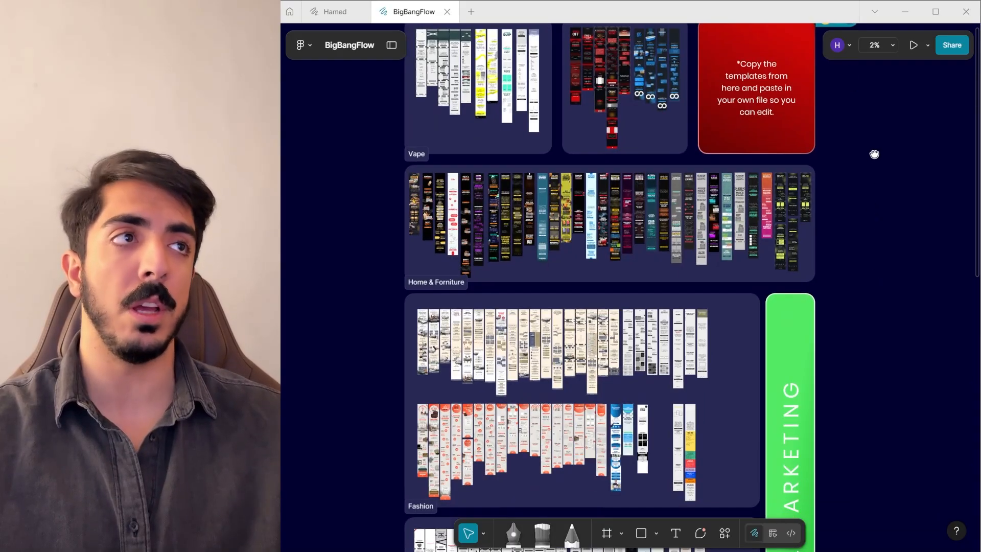
scroll(892, 201, "down", 4)
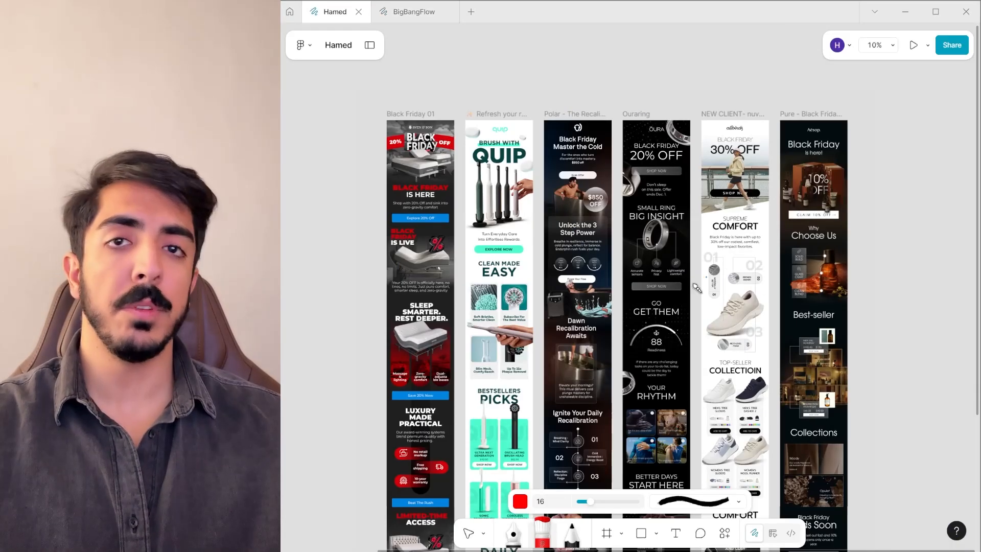
Return to the BigBangFlow file and review its templates from the Fashion section up to Self care and High ticket
scroll(679, 428, "down", 1)
left_click(403, 12)
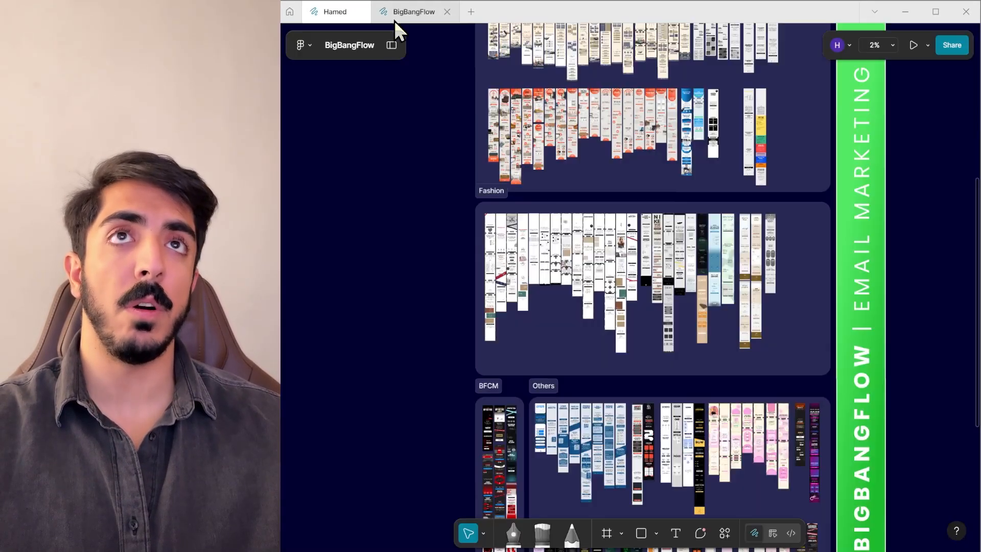
left_click_drag(641, 184, 604, 426)
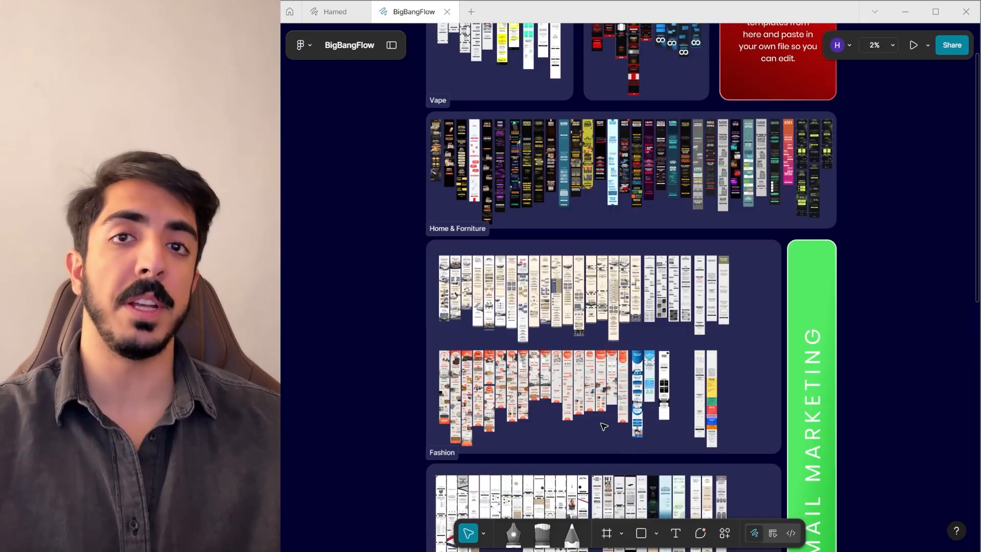
scroll(546, 374, "up", 5)
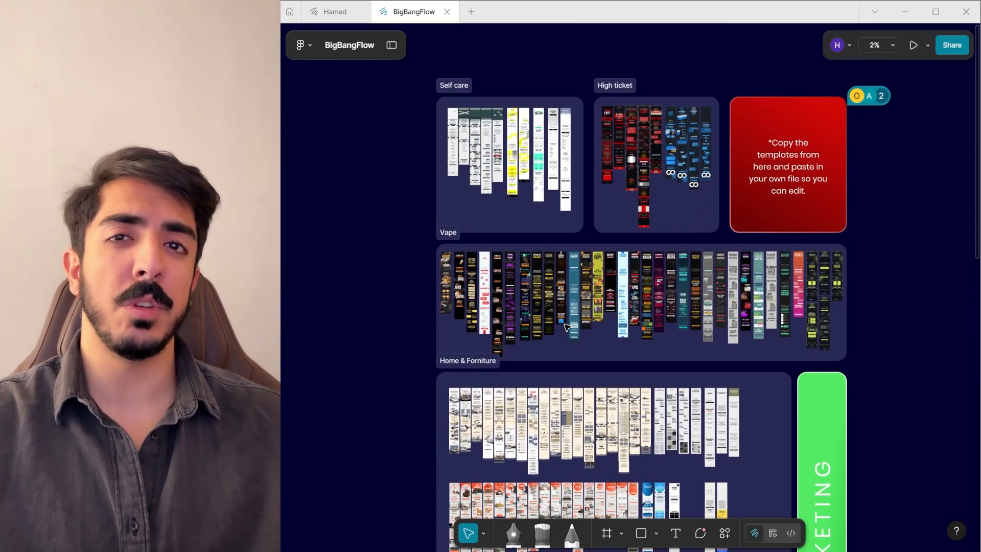
Go back to the file with the six brand email designs and look over their upper sections
left_click(326, 11)
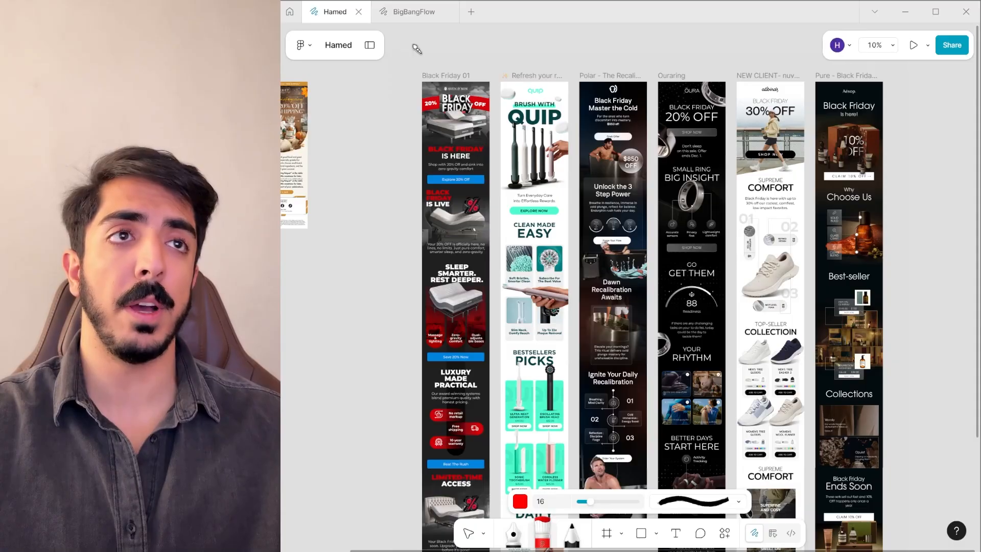
mouse_move(561, 279)
left_mouse_down()
mouse_move(499, 299)
mouse_move(521, 324)
mouse_move(569, 293)
left_mouse_up()
left_click_drag(569, 293, 482, 297)
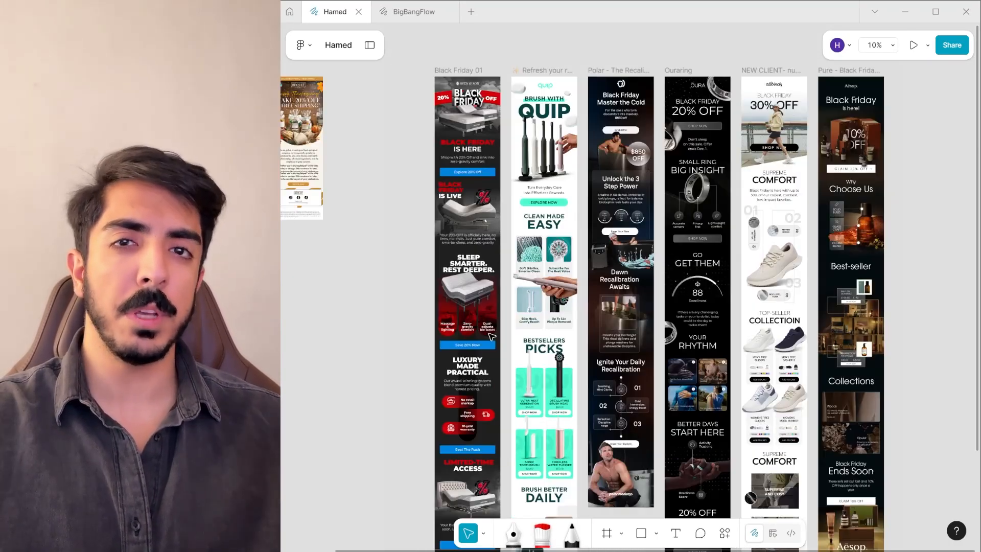
scroll(539, 274, "up", 5)
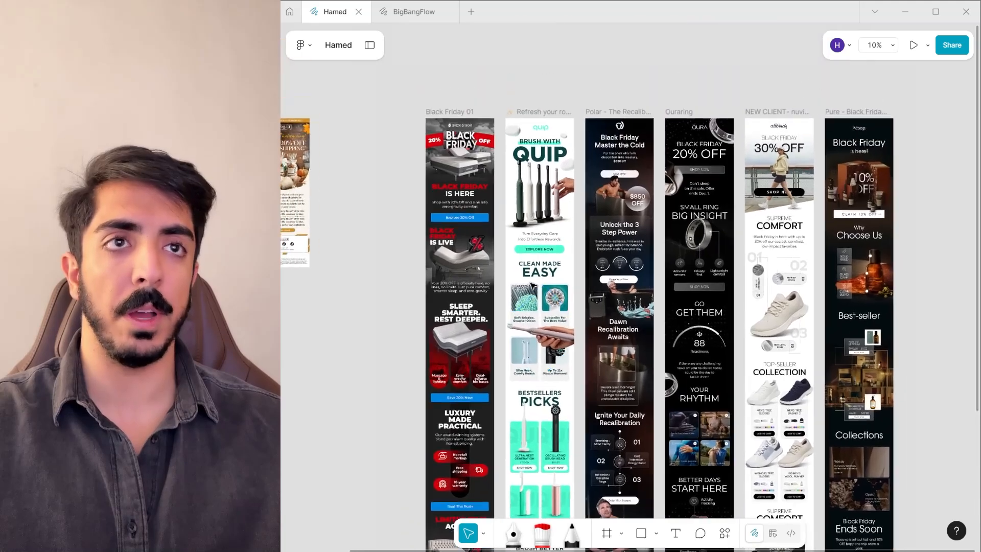
scroll(544, 300, "left", 2)
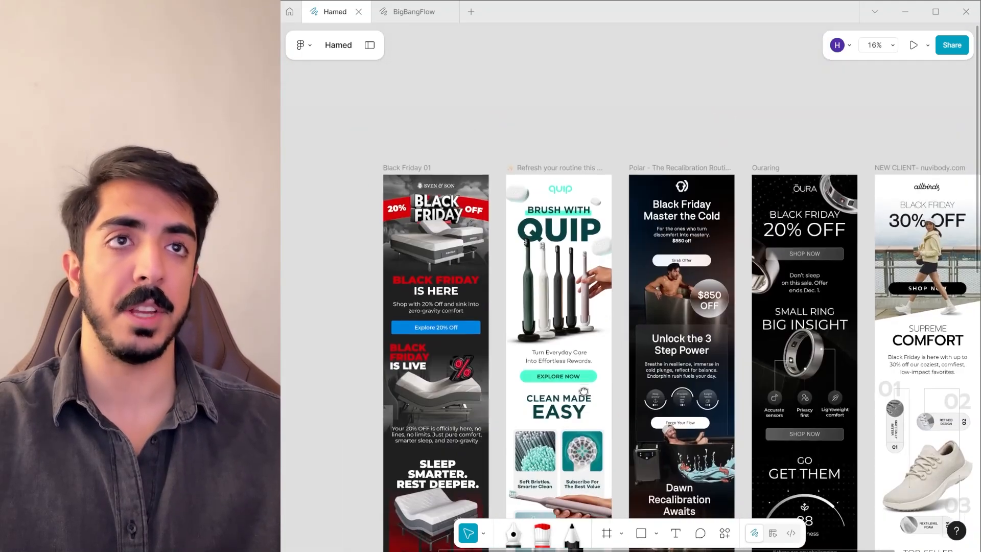
scroll(500, 332, "down", 2)
Draw a slice over the Quip email's header with the Slice tool and fit it to the frame, about 1080 × 828
left_click(621, 533)
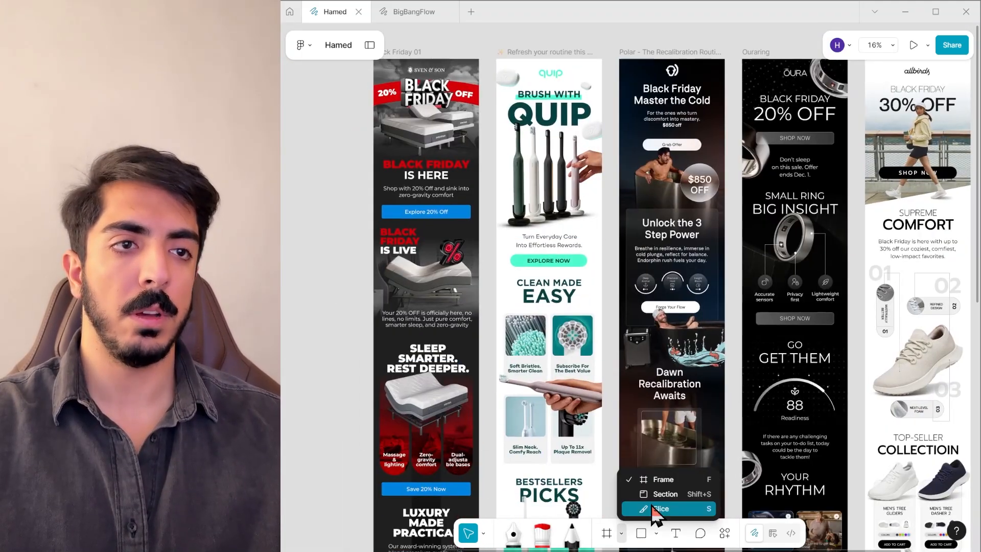
left_click(662, 508)
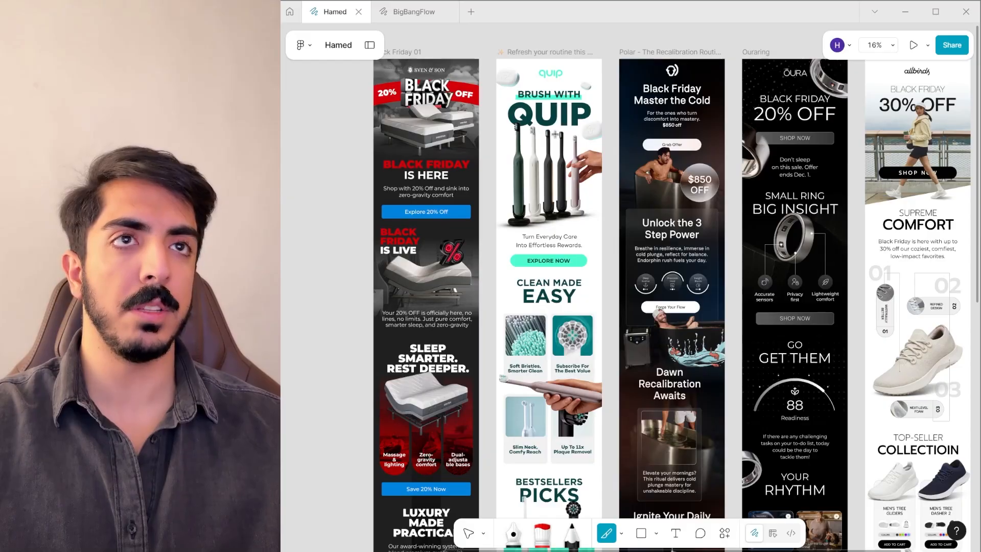
scroll(555, 134, "down", 3)
scroll(579, 384, "up", 5)
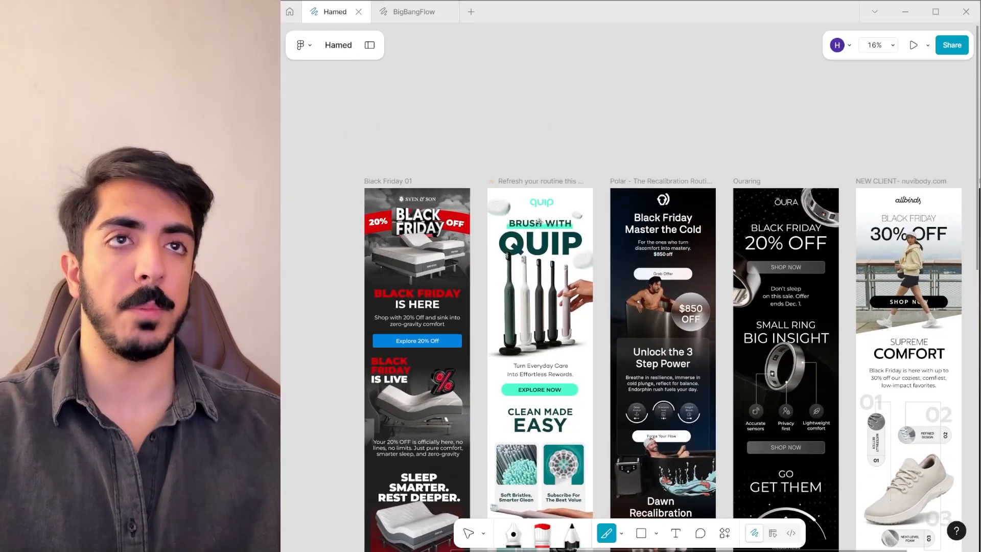
scroll(539, 221, "up", 5)
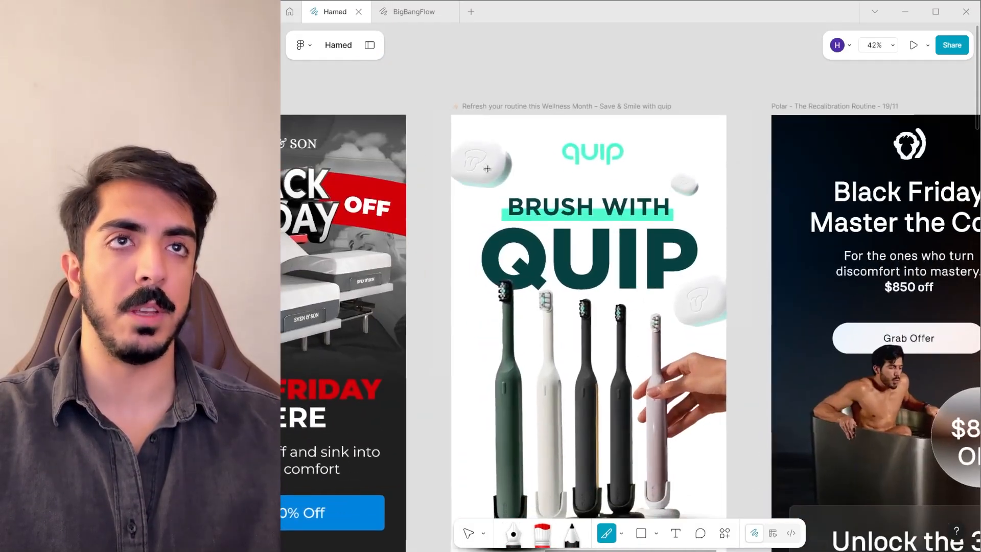
left_click_drag(481, 157, 730, 322)
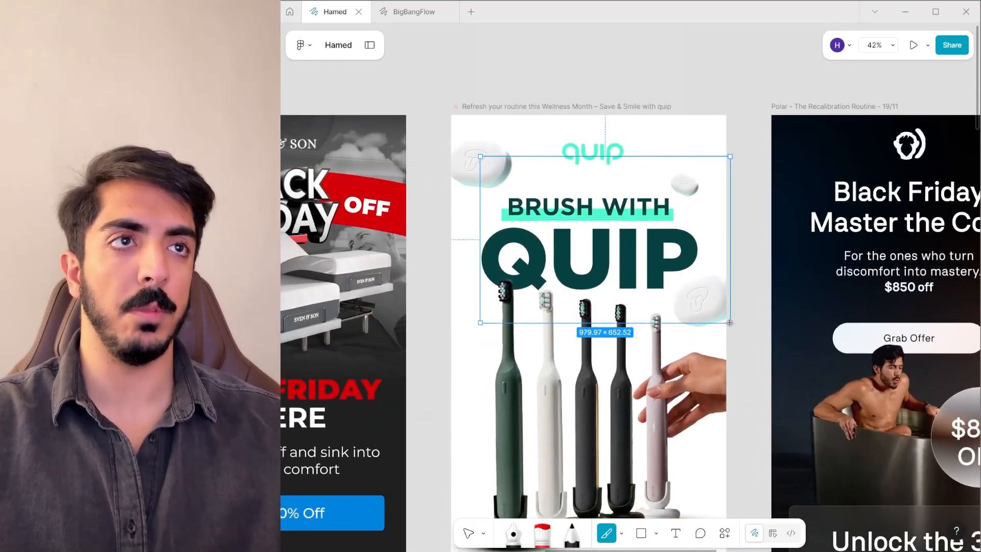
scroll(467, 118, "up", 3)
left_click_drag(491, 191, 434, 112)
scroll(460, 159, "down", 6)
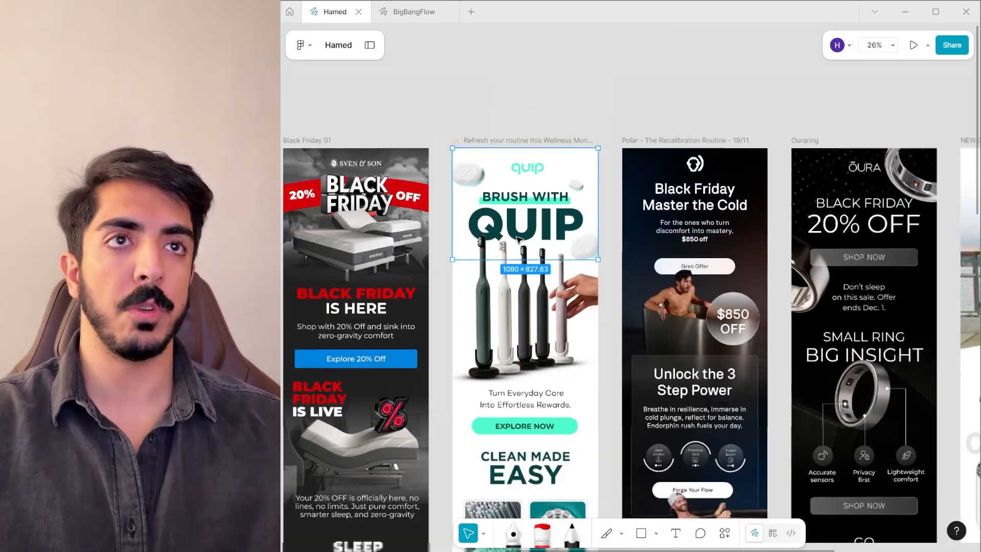
Extend the Quip slice's lower edge down to the Bestsellers Picks heading, for a size of about 1080 × 4425
scroll(581, 100, "down", 3)
scroll(560, 455, "up", 4)
left_click_drag(561, 456, 562, 246)
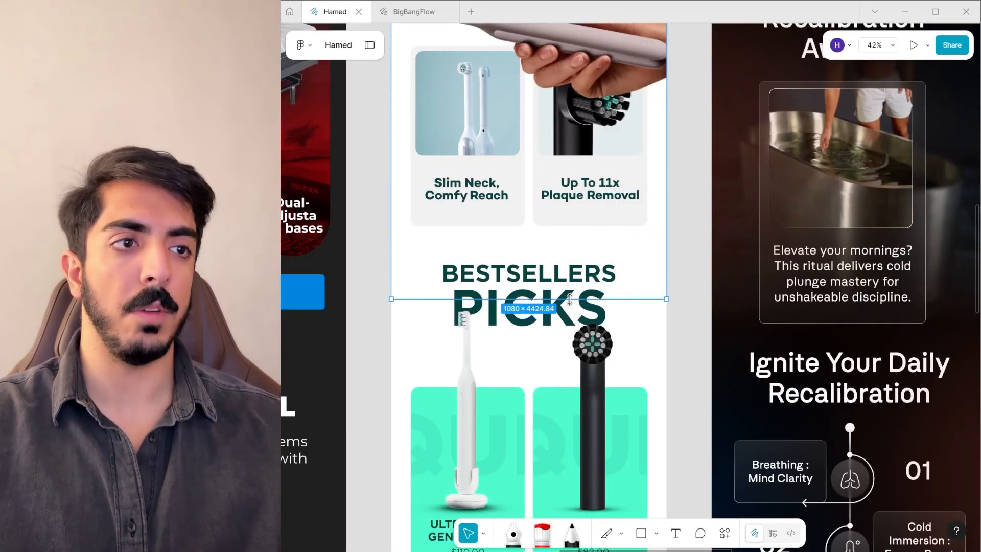
Duplicate the full-width Quip slice and place the copy directly below it, starting at the Bestsellers Picks heading
scroll(569, 298, "down", 6)
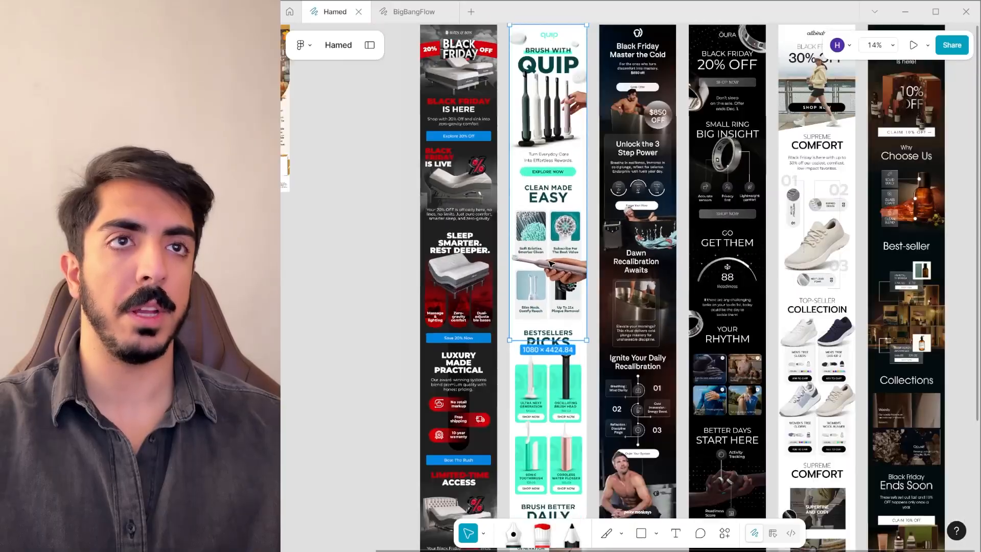
scroll(550, 263, "down", 2)
left_click_drag(544, 110, 551, 279)
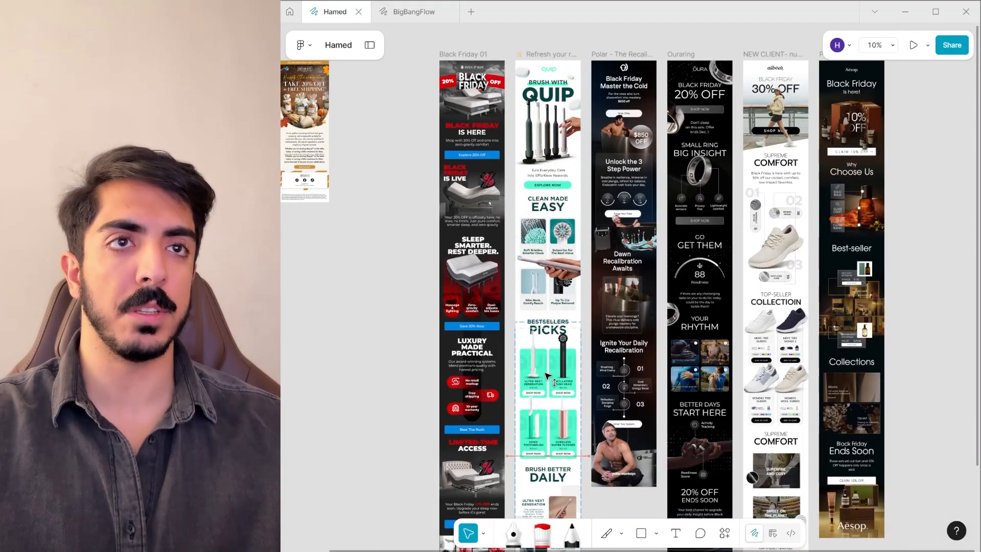
scroll(546, 276, "up", 10)
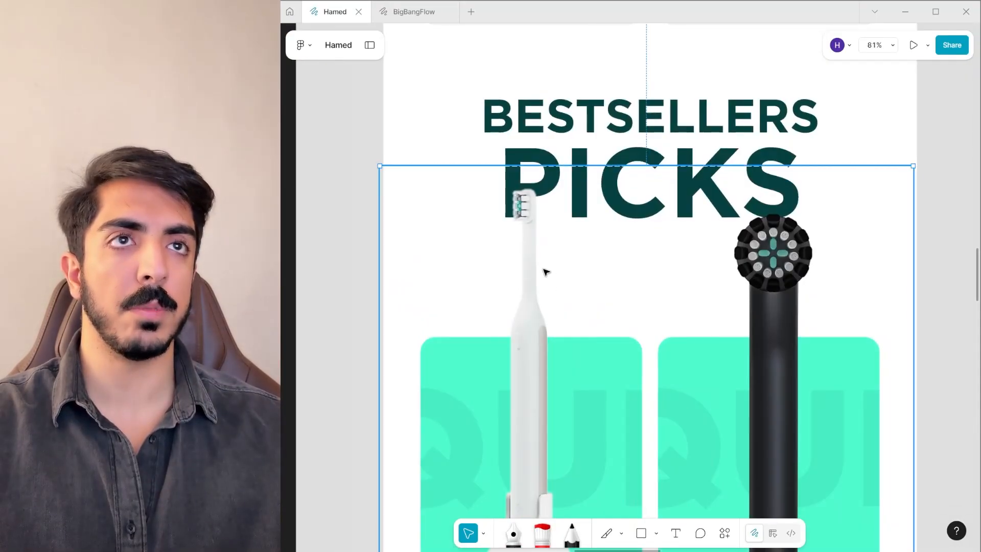
scroll(444, 201, "up", 5)
scroll(366, 159, "down", 5)
Shorten the copied slice so it ends just below the first product row, at a height of about 1222
left_click_drag(467, 249, 501, 94)
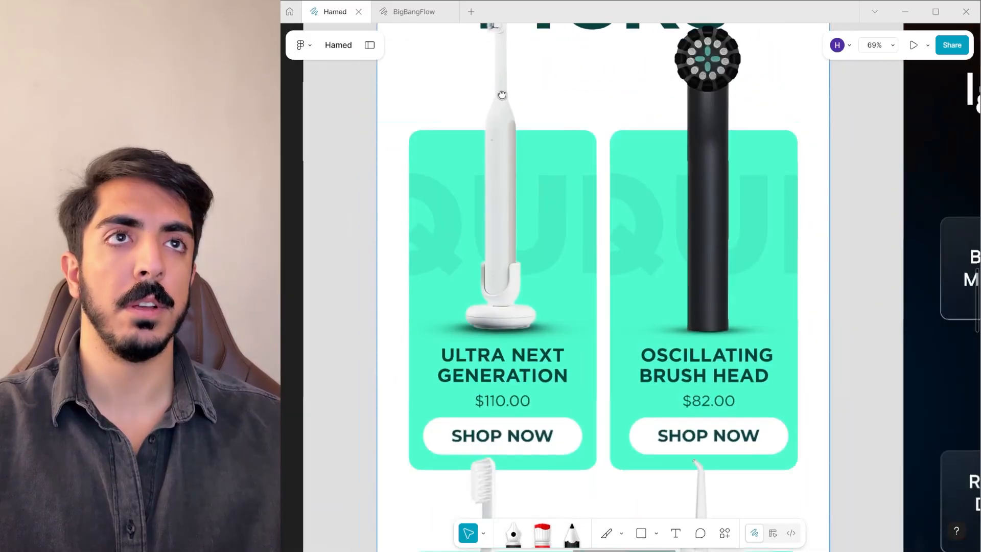
scroll(648, 255, "down", 3)
left_click_drag(659, 270, 629, 339)
scroll(646, 256, "up", 2)
scroll(629, 339, "up", 1)
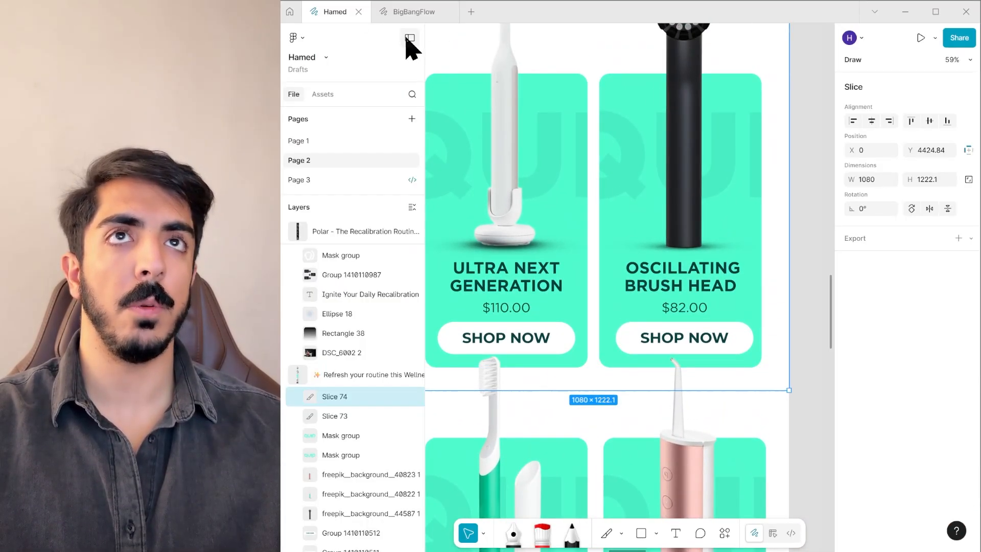
left_click(408, 38)
left_click_drag(672, 147, 659, 280)
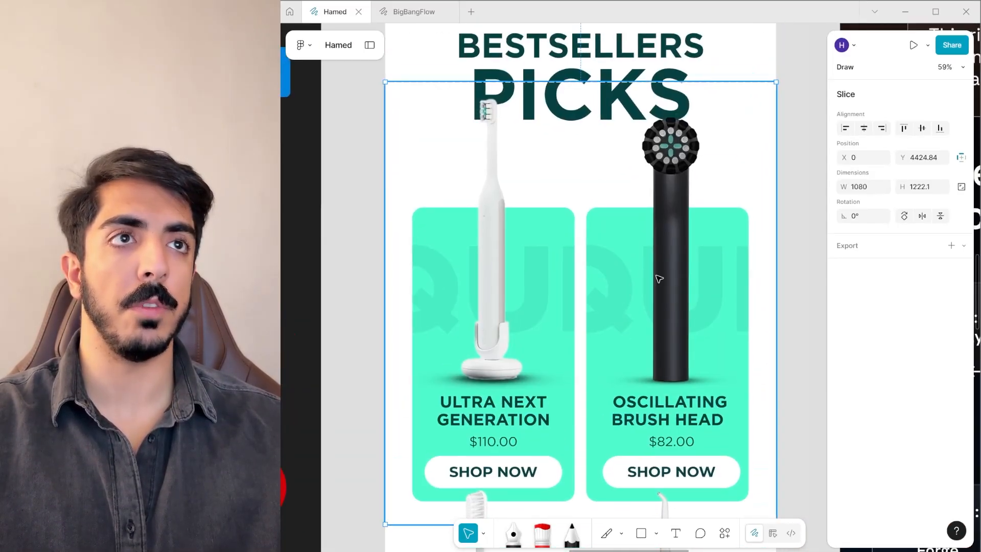
Narrow the slice to 540 wide over the Ultra Next Generation product and duplicate it over the Oscillating Brush Head product
scroll(656, 276, "down", 3)
left_click_drag(734, 223, 611, 233)
scroll(603, 250, "up", 3)
scroll(592, 261, "down", 1)
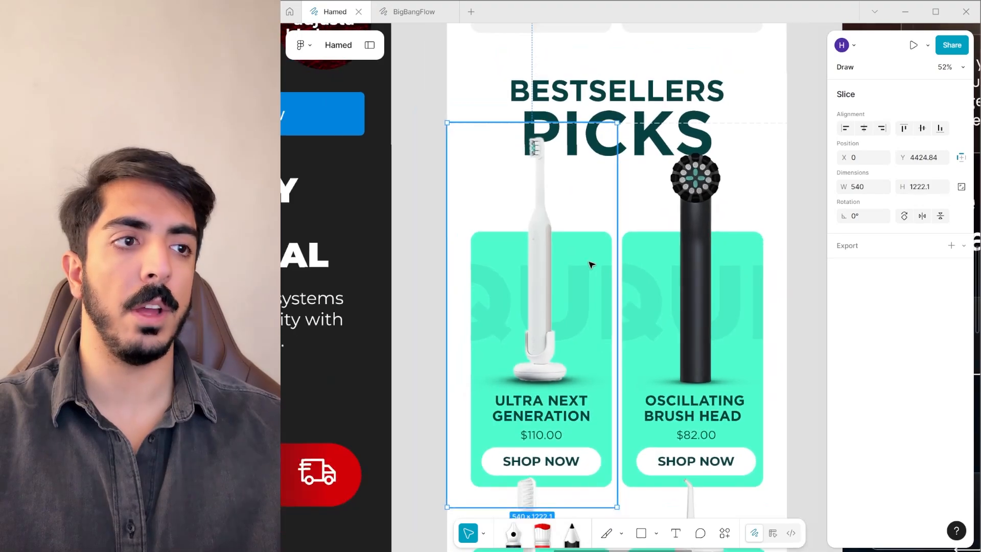
left_click_drag(452, 223, 617, 221)
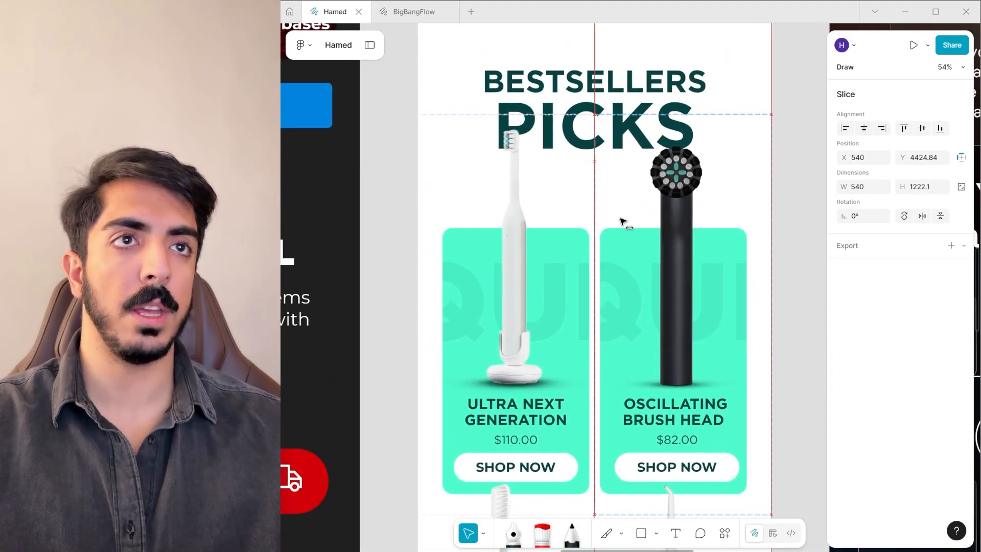
scroll(755, 107, "up", 5)
scroll(739, 160, "down", 5)
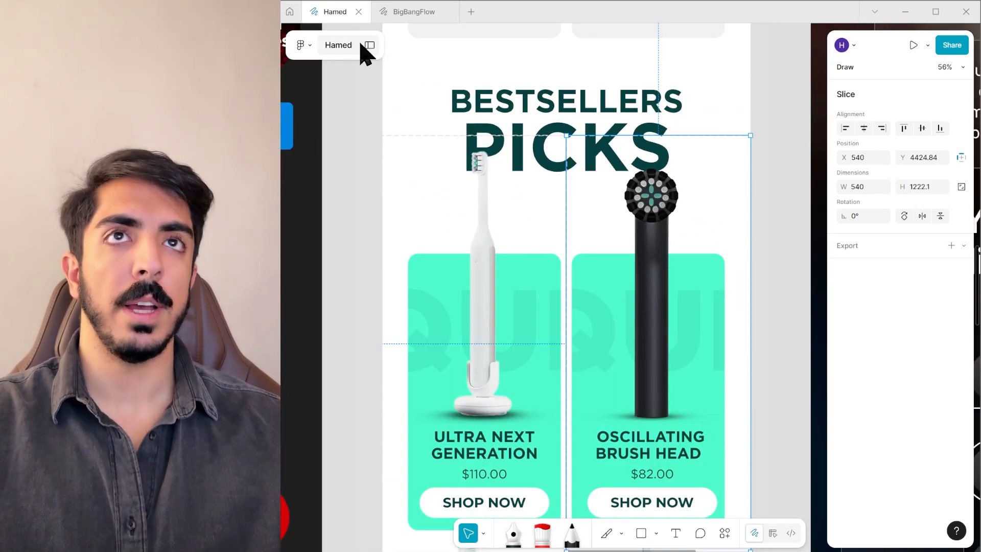
Duplicate both 540-wide product slices directly below over the second product row and shorten the copies to about 1021 high
left_click(369, 45)
scroll(398, 327, "down", 2)
left_click(337, 309, "shift")
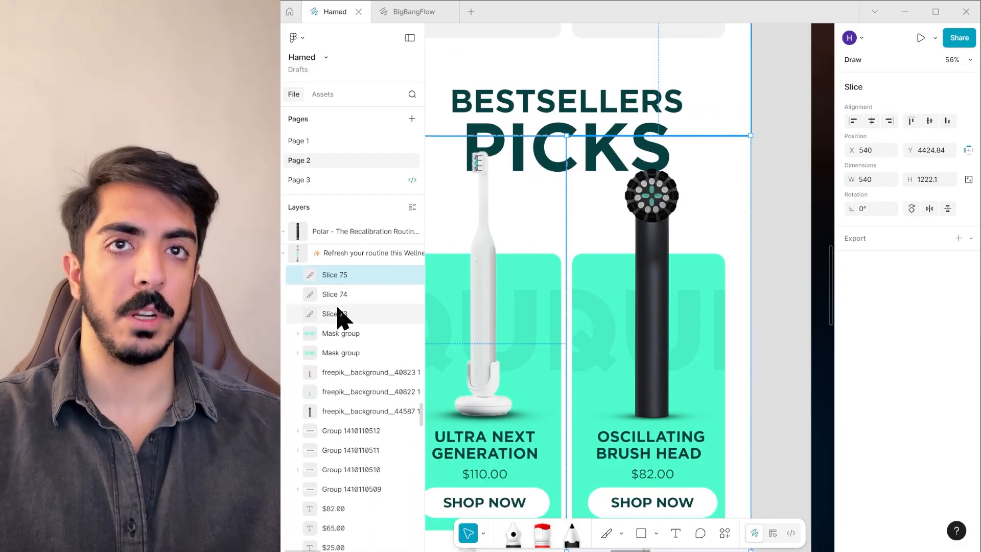
scroll(643, 200, "down", 3)
key("ctrl+d")
scroll(662, 354, "up", 8)
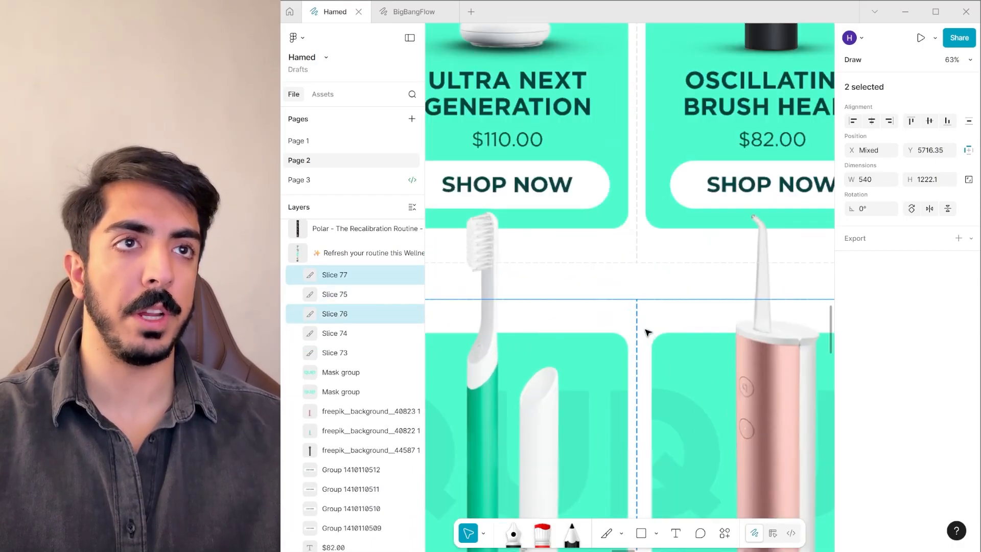
scroll(650, 262, "down", 6)
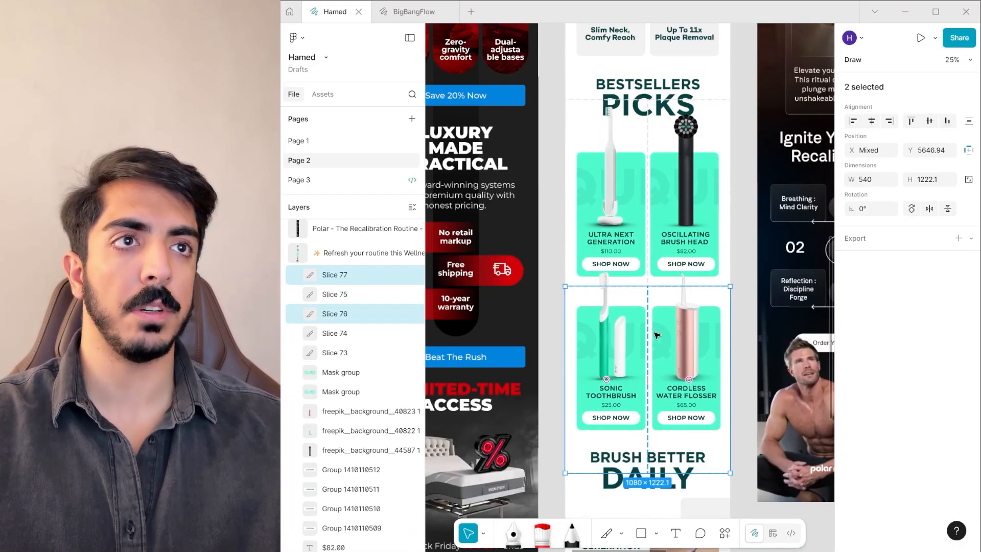
scroll(648, 401, "up", 3)
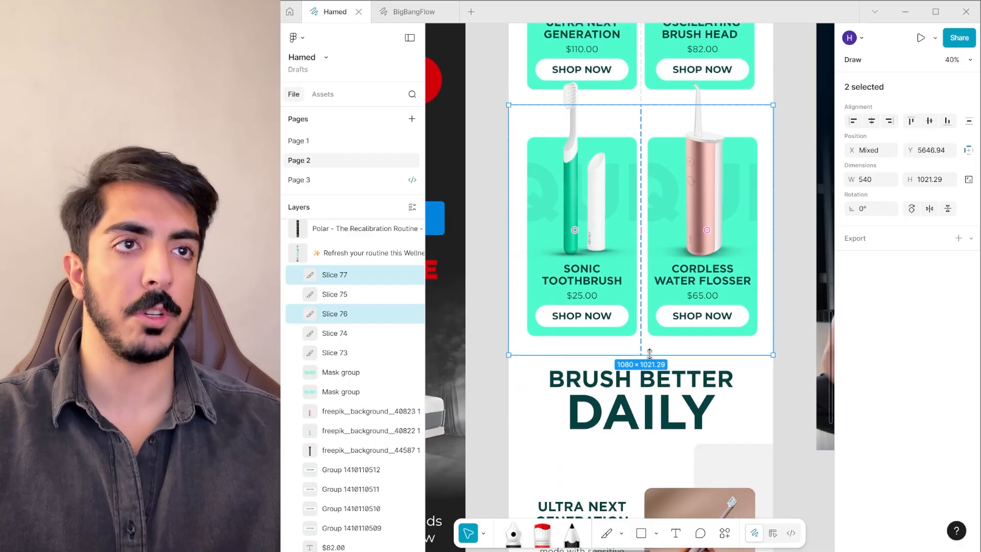
scroll(649, 353, "down", 4)
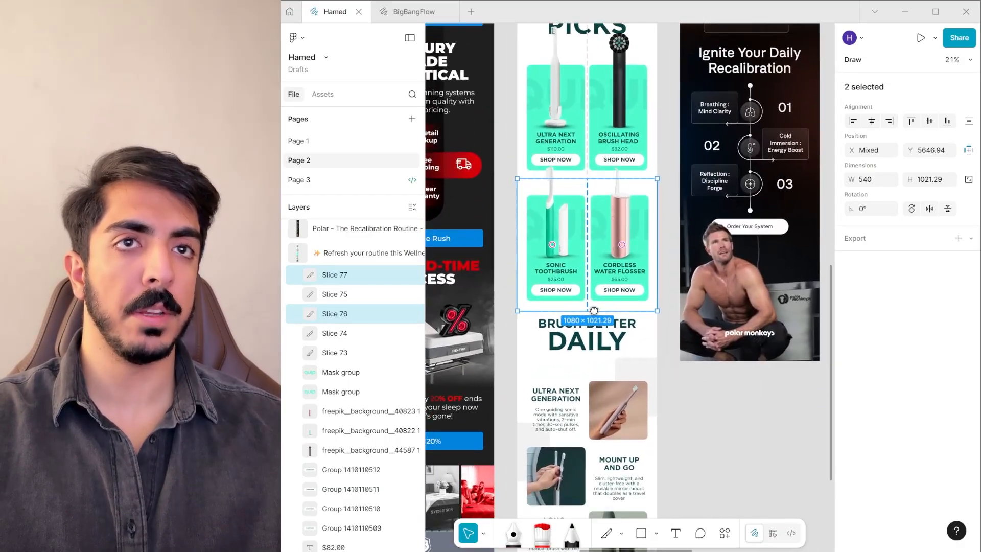
Duplicate the 1080-wide top slice and place the copy directly below the second product row, starting above the Brush Better Daily heading
left_click(333, 352)
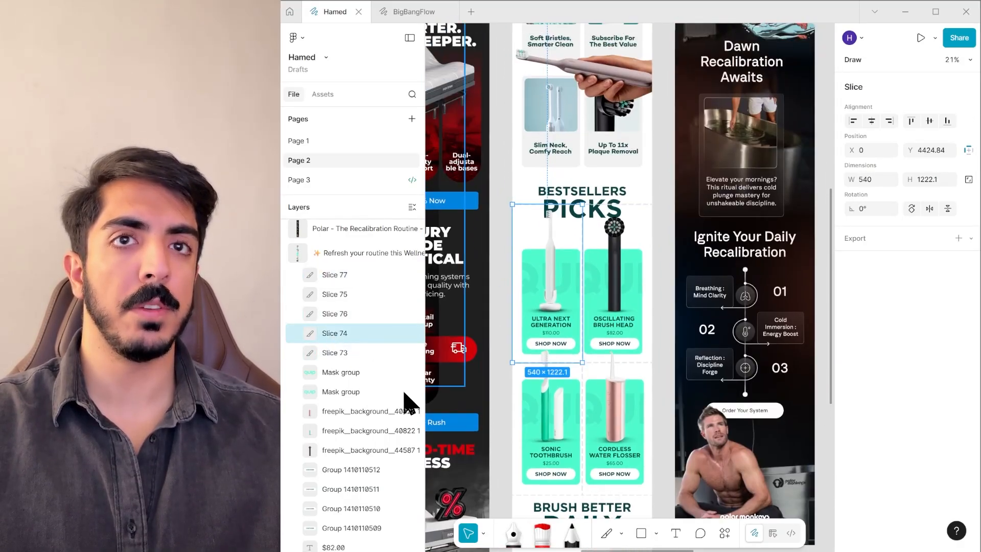
scroll(587, 352, "down", 6)
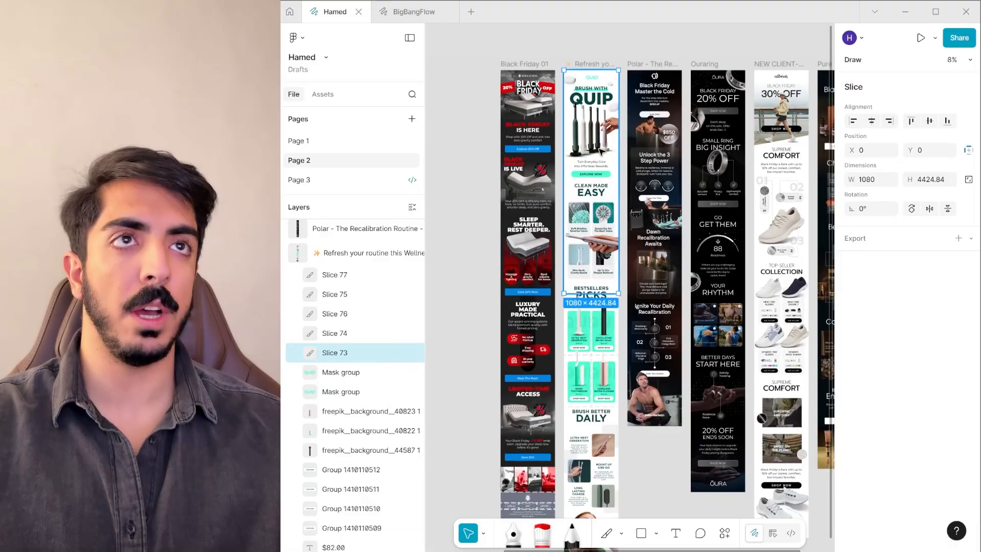
left_click_drag(592, 189, 592, 193)
scroll(592, 428, "up", 10)
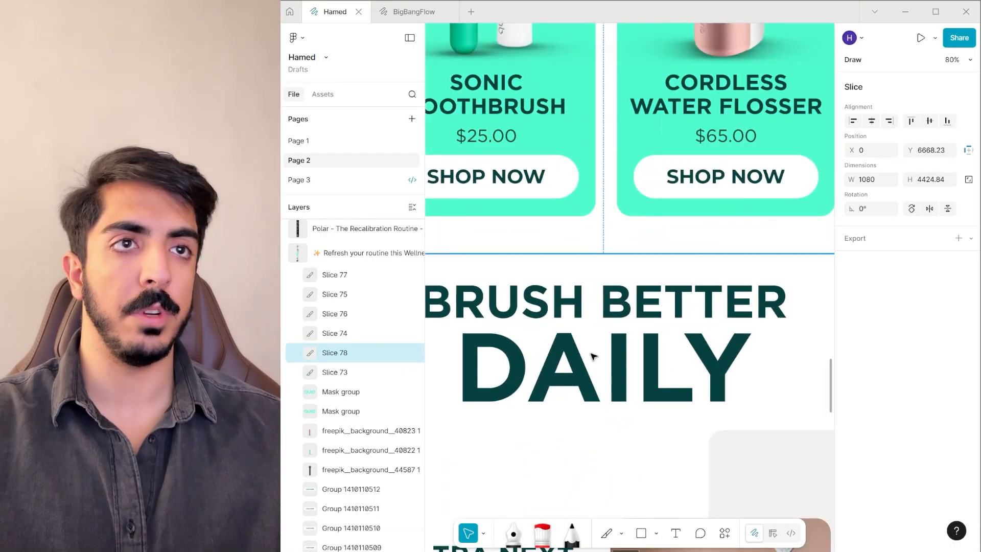
scroll(602, 347, "down", 5)
scroll(624, 338, "down", 6)
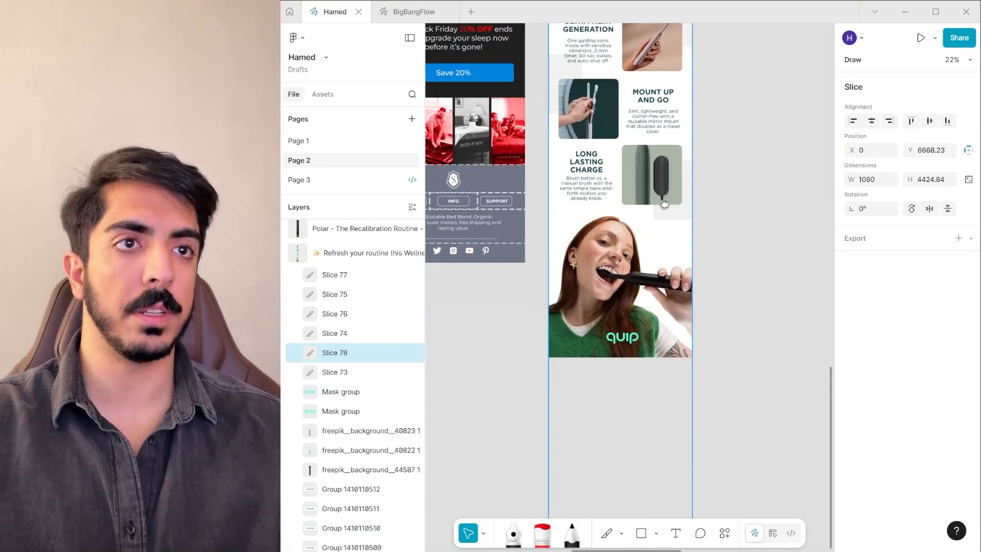
Shorten the Brush Better Daily slice to the lower edge of the Quip email, at a height of about 3143
left_click_drag(653, 484, 653, 318)
scroll(653, 317, "up", 4)
scroll(653, 316, "up", 3)
scroll(652, 316, "down", 6)
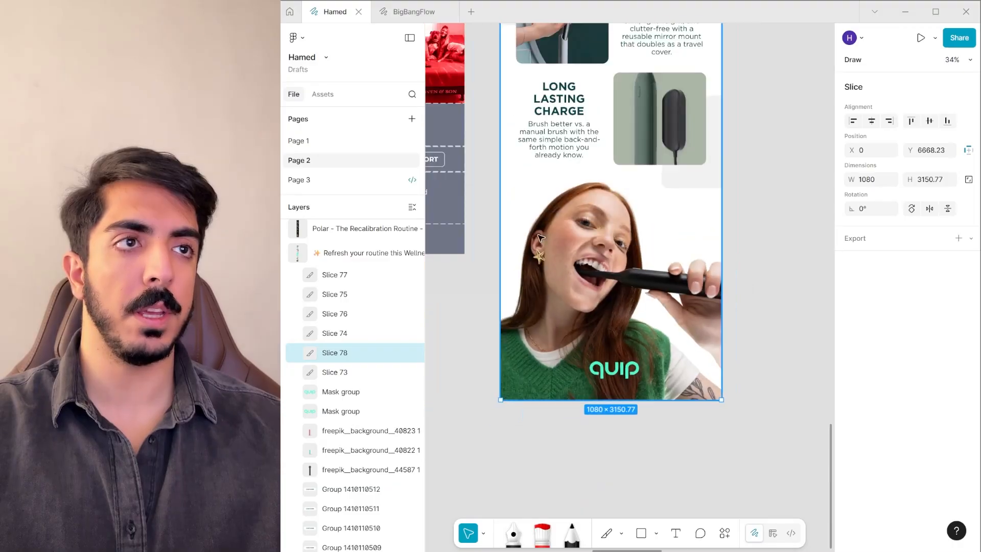
left_click(410, 37)
scroll(664, 235, "down", 3)
scroll(696, 389, "up", 5)
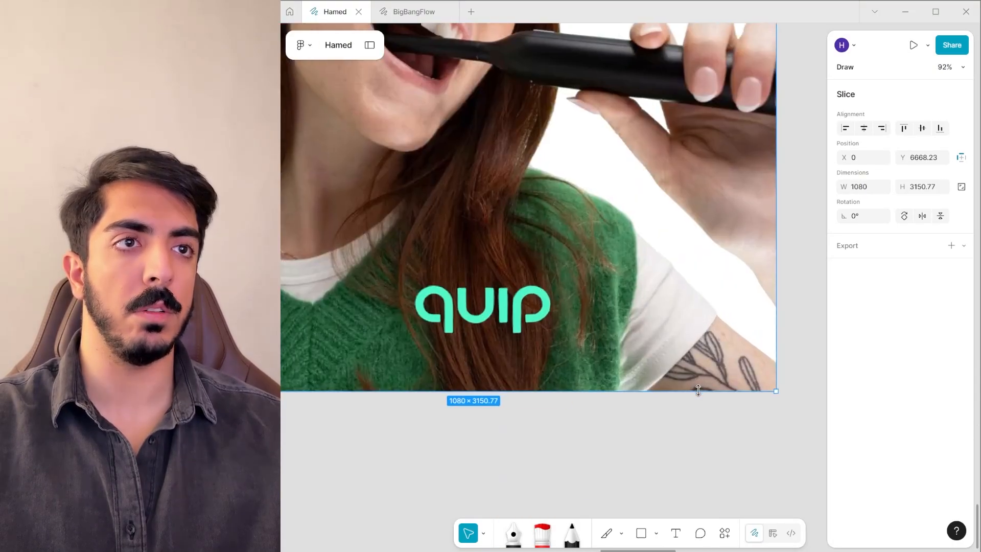
scroll(703, 389, "down", 4)
scroll(695, 394, "up", 5)
left_click_drag(679, 366, 679, 355)
scroll(680, 355, "down", 6)
scroll(604, 241, "up", 4)
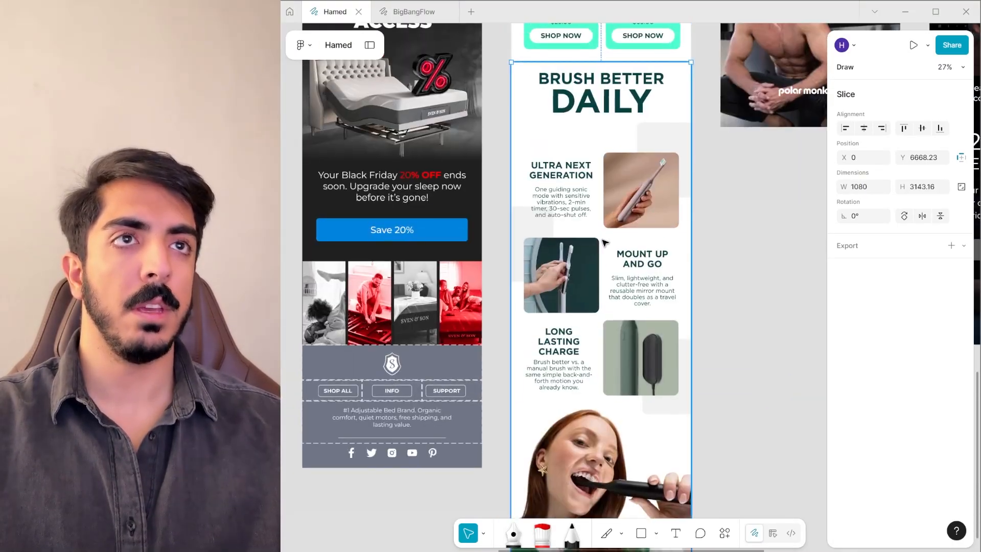
Select all six slices of the Quip email and add a JPEG export setting at 1x
scroll(605, 241, "down", 2)
scroll(553, 361, "up", 4)
left_click(369, 45)
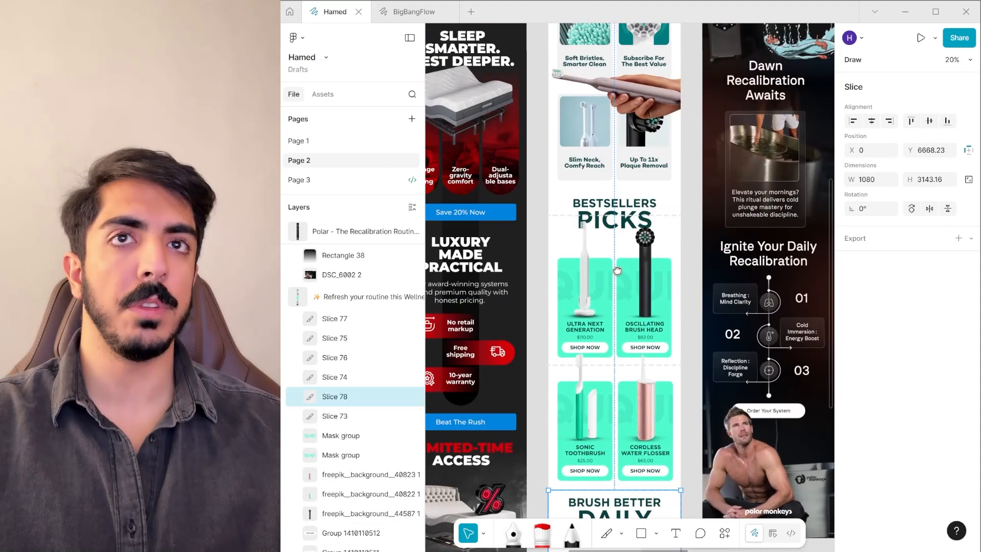
left_click(367, 327, "shift")
scroll(643, 330, "down", 2)
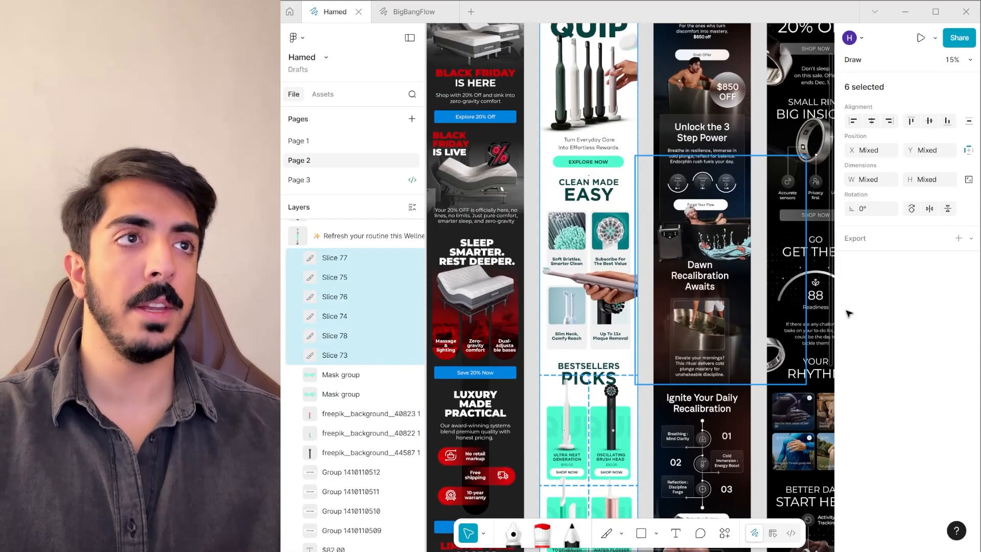
left_click(958, 238)
left_click(916, 260)
left_click(914, 270)
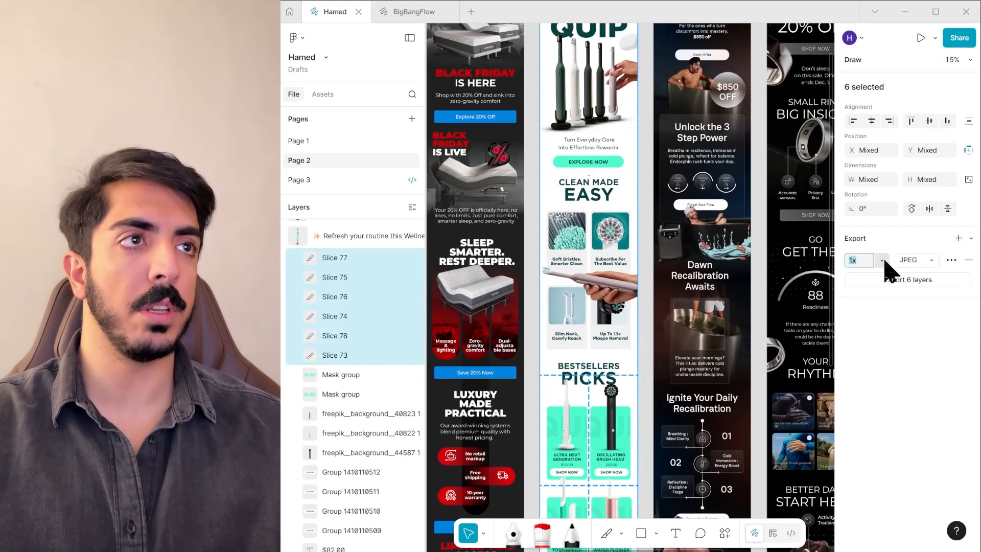
left_click(881, 261)
left_click(932, 366)
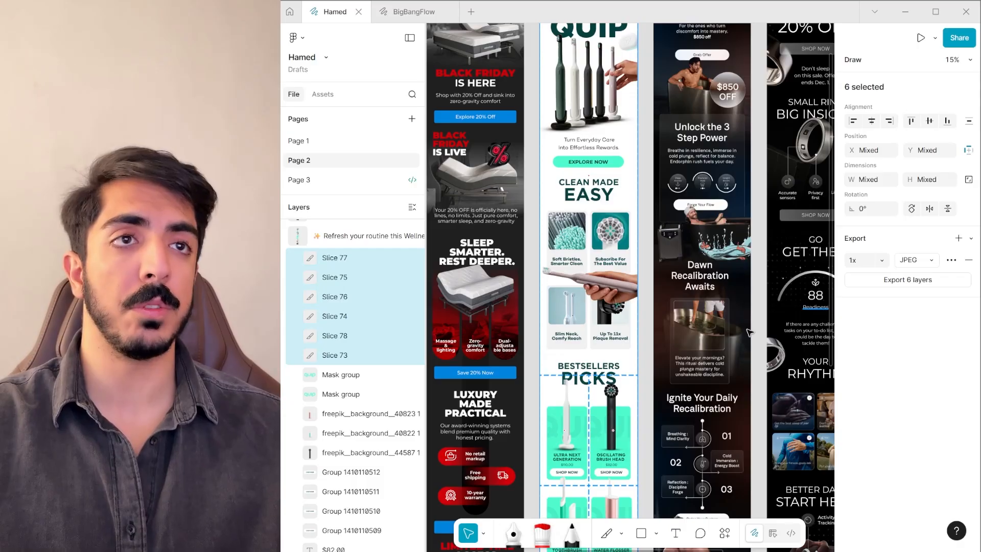
Export the six slices to the Desktop folder and bring up the exported images there
scroll(662, 284, "up", 3)
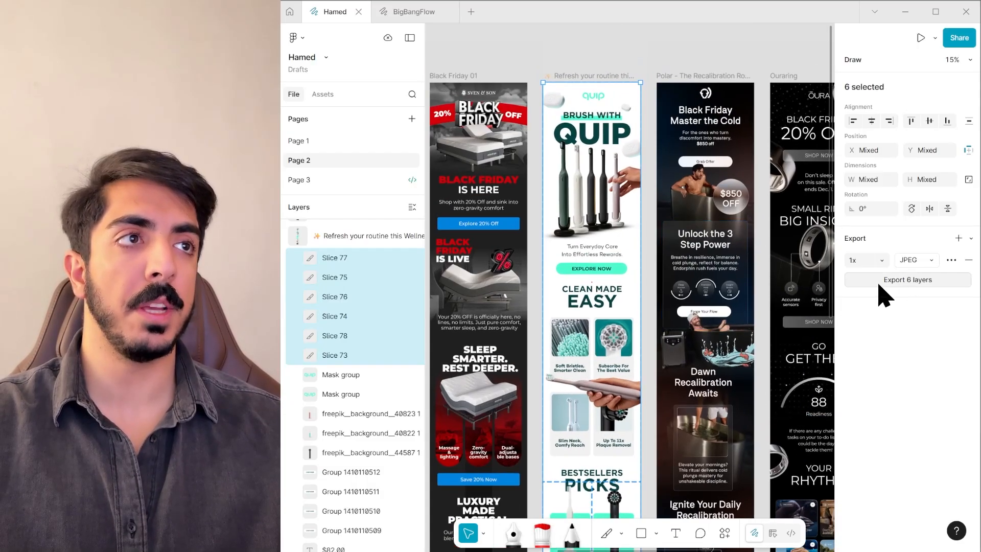
left_click(903, 280)
left_click(323, 124)
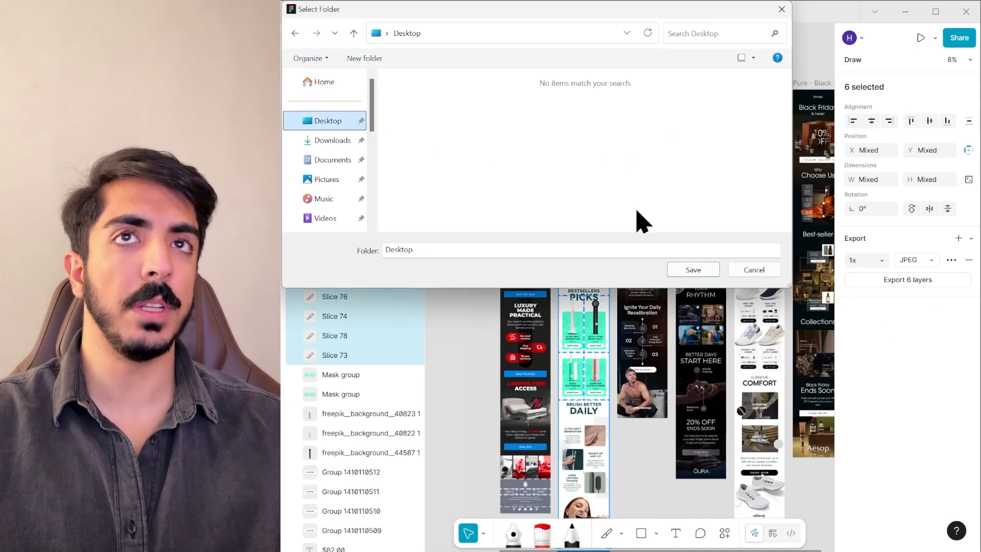
left_click(694, 271)
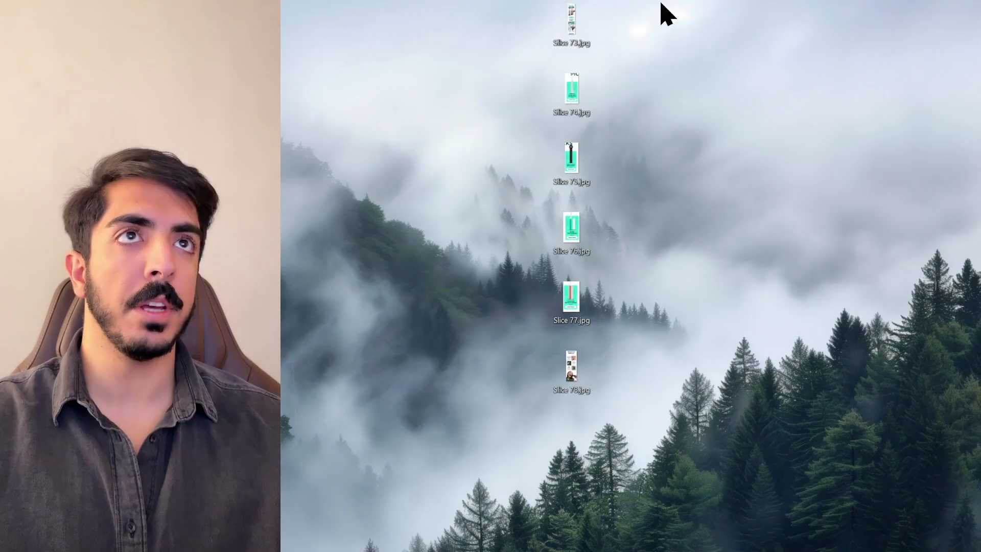
left_click_drag(662, 3, 572, 393)
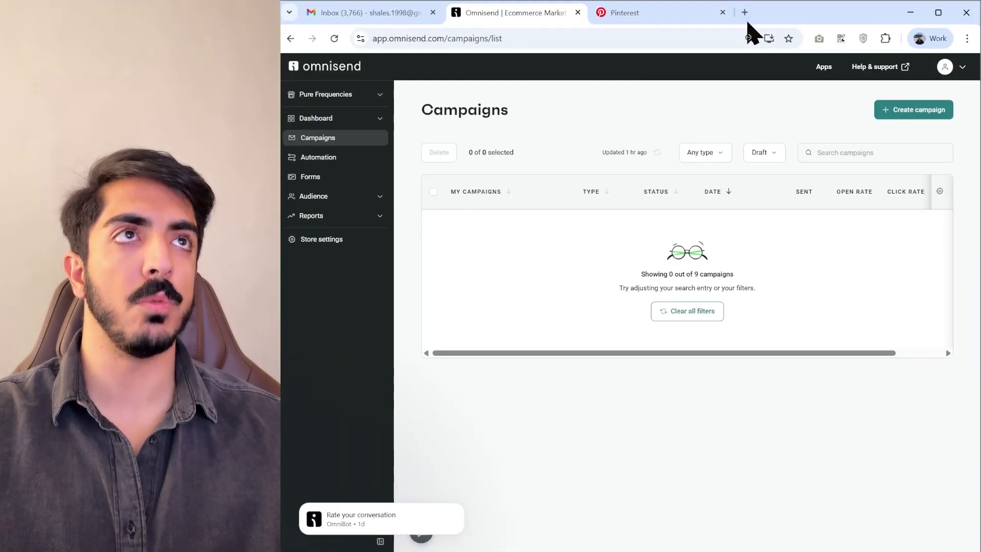
Switch to the Chrome browser and open imagecompressor.com in a new tab
left_click(744, 12)
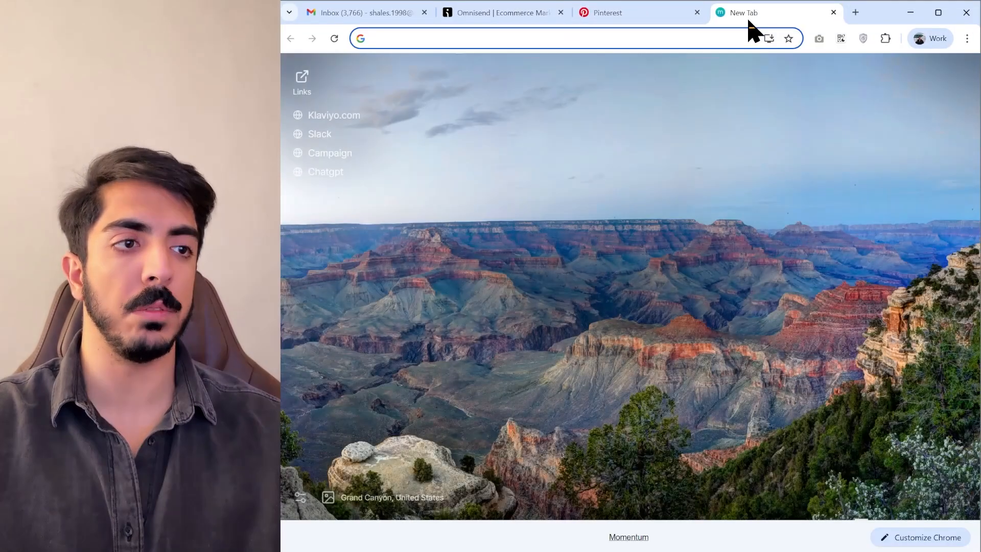
type("imagecompressor.com")
key("Return")
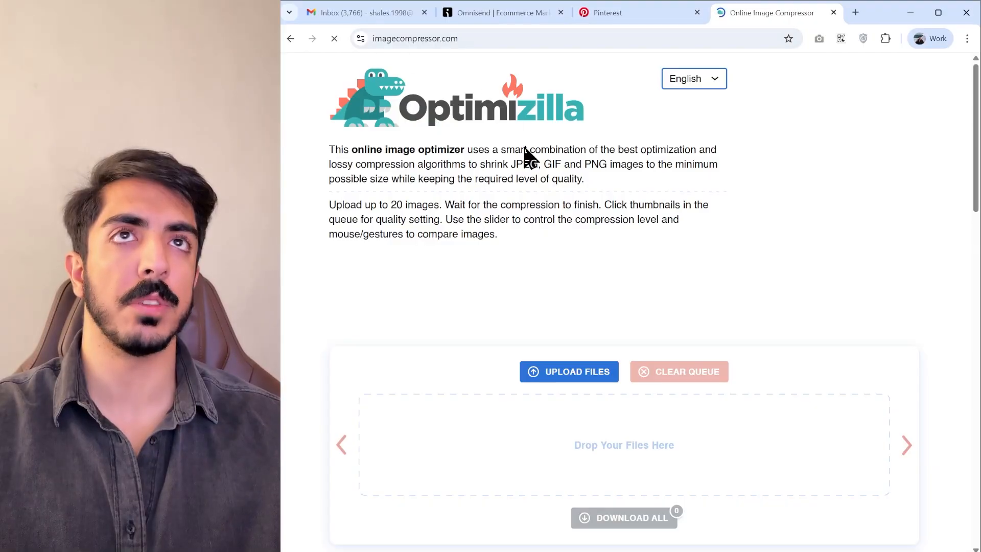
Upload the six exported slice images from the desktop to the compressor and check their compression
left_click(909, 13)
left_click_drag(642, 414, 583, 31)
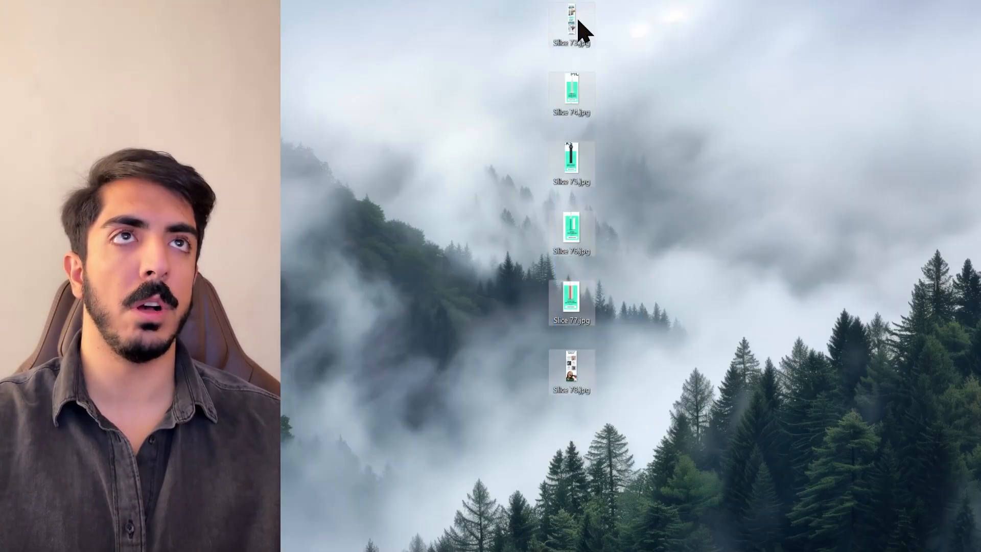
left_click_drag(423, 544, 798, 390)
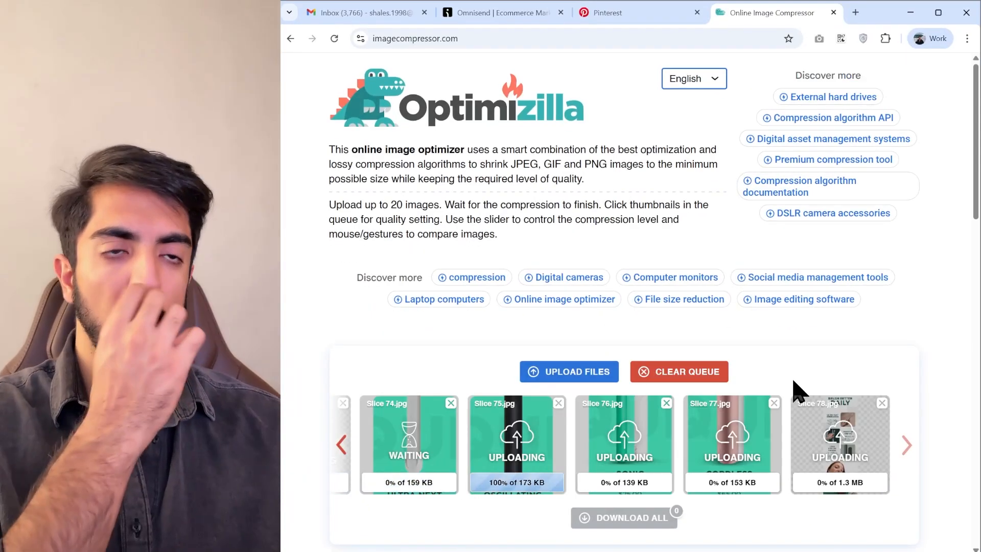
scroll(791, 390, "down", 6)
scroll(766, 358, "up", 2)
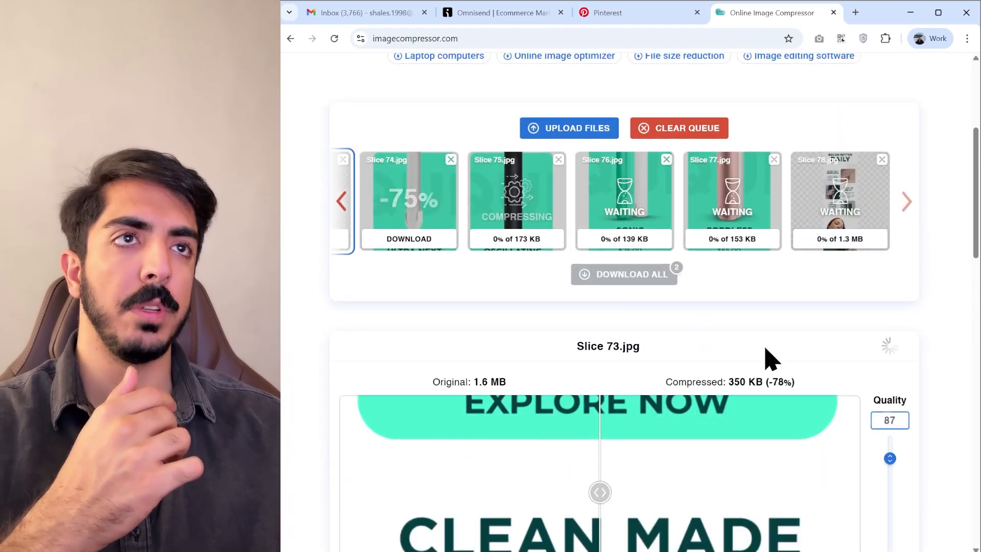
scroll(882, 293, "down", 2)
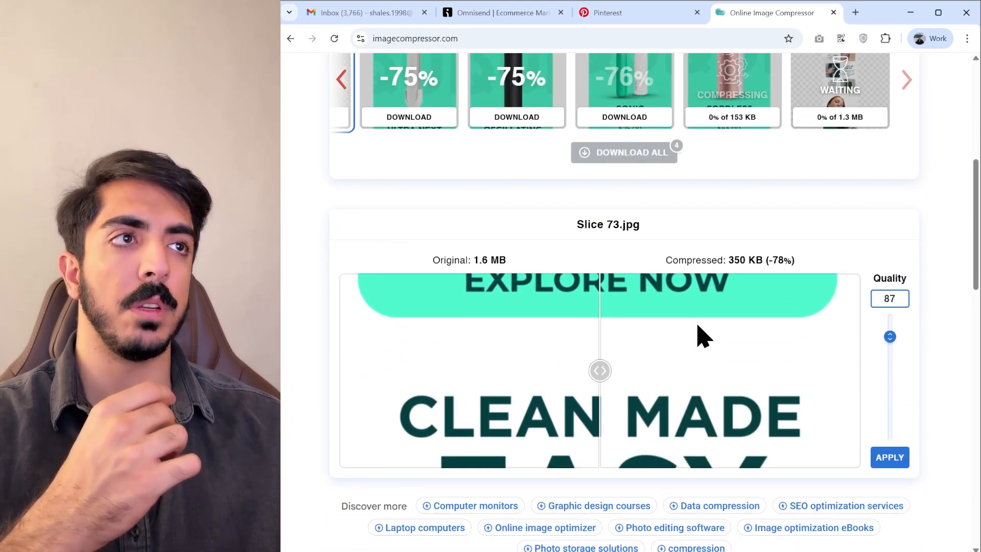
Compare the original and compressed previews of Slice 73.jpg and check the compression of all six slices
left_click_drag(600, 372, 628, 372)
scroll(821, 318, "up", 1)
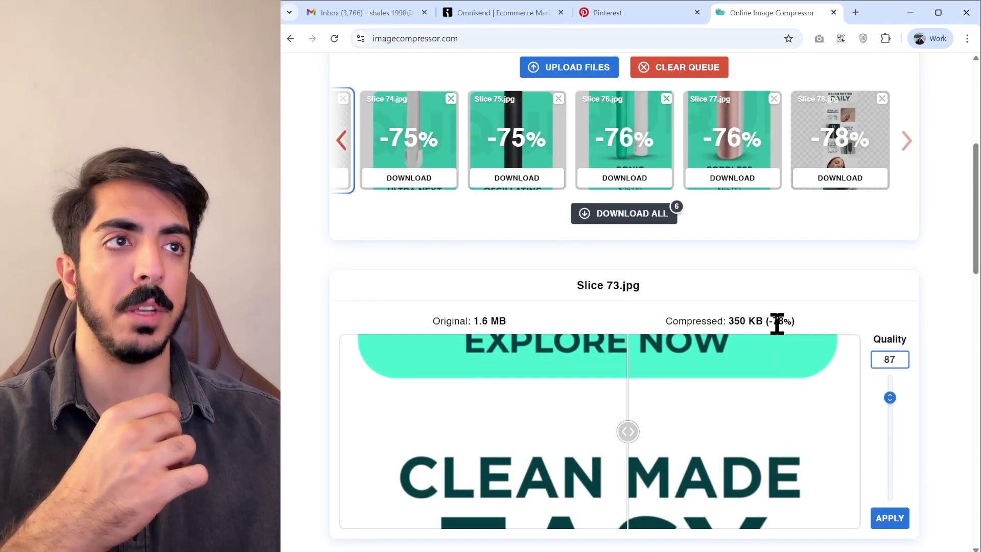
scroll(562, 332, "down", 5)
scroll(718, 427, "up", 6)
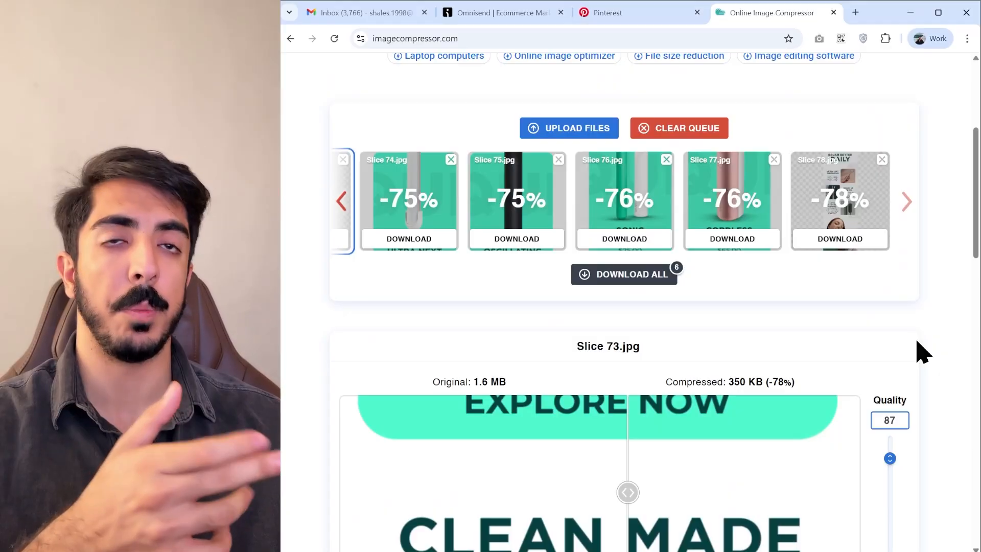
scroll(919, 352, "down", 3)
scroll(948, 267, "up", 7)
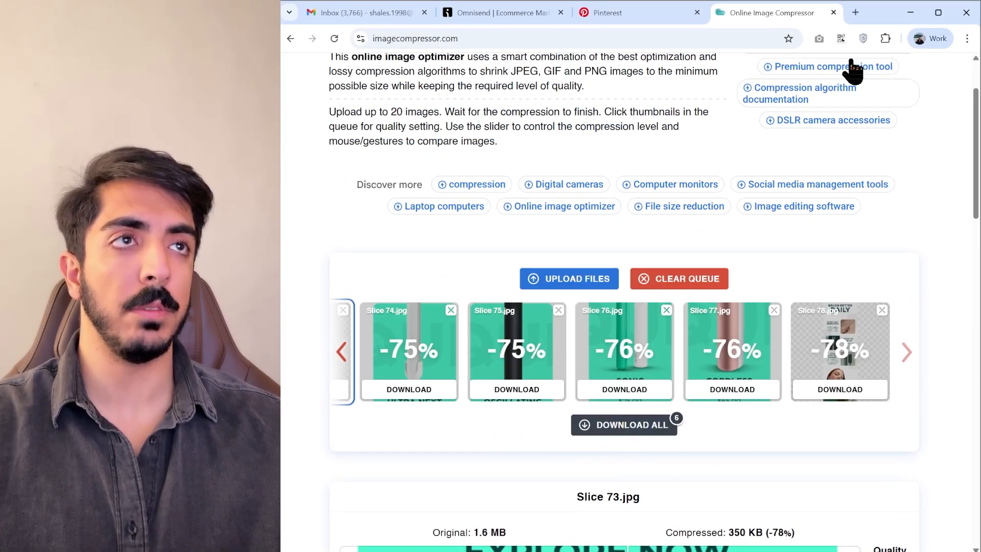
Move the downloaded imagecompressor (63).zip from the Downloads folder to the desktop and delete the original slice images there
left_click(894, 40)
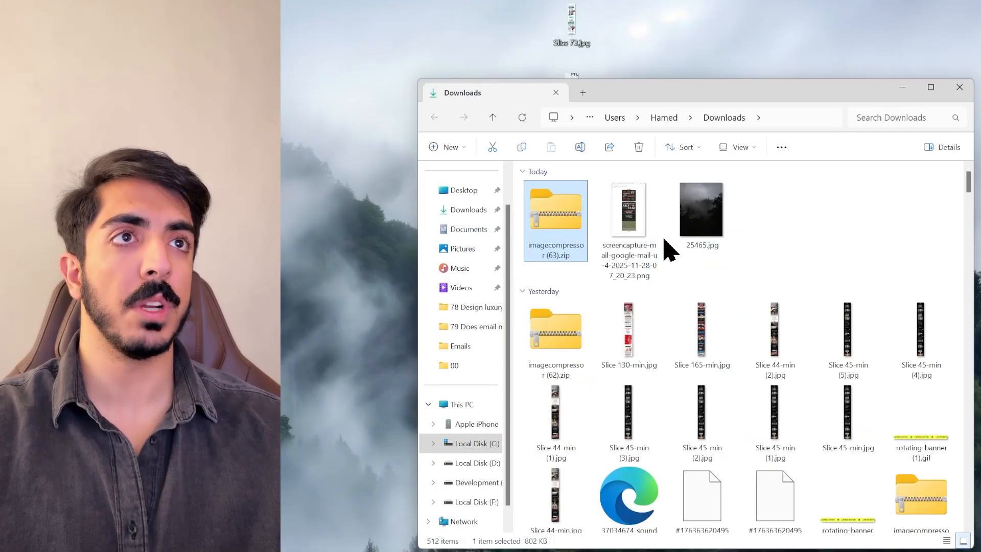
left_click_drag(556, 215, 664, 25)
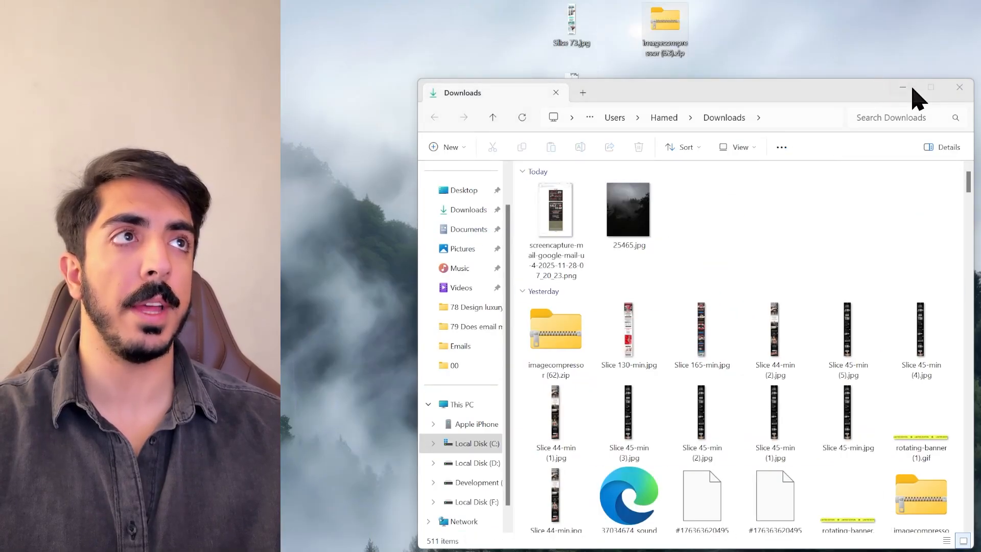
left_click(903, 87)
left_click_drag(531, 3, 582, 406)
key("Delete")
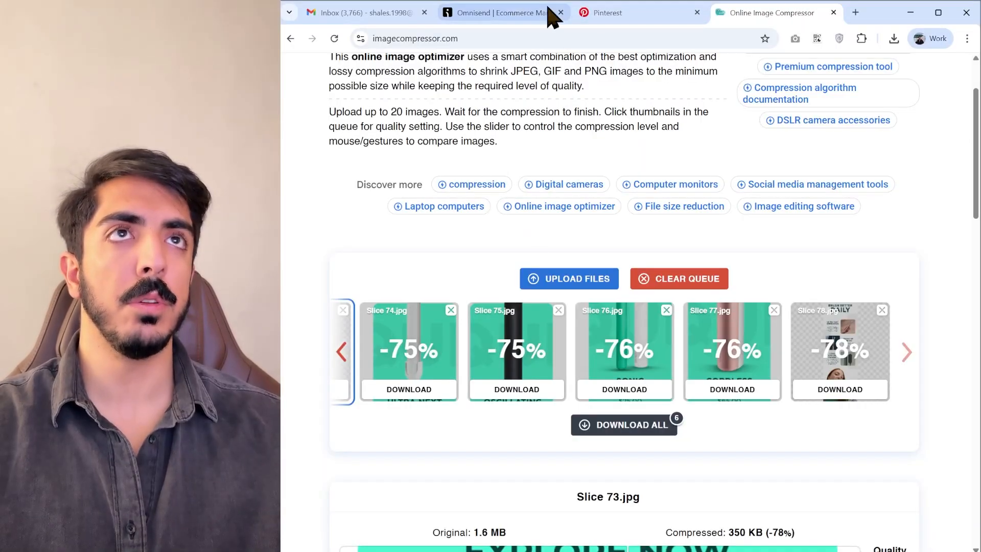
Switch to Omnisend in the browser and create a new email campaign
left_click(513, 14)
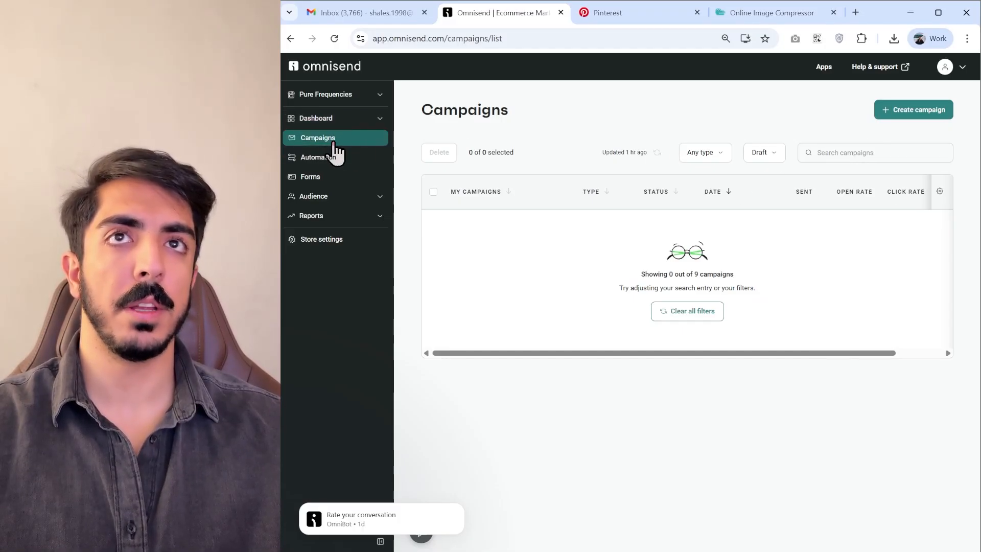
left_click(901, 118)
left_click(423, 282)
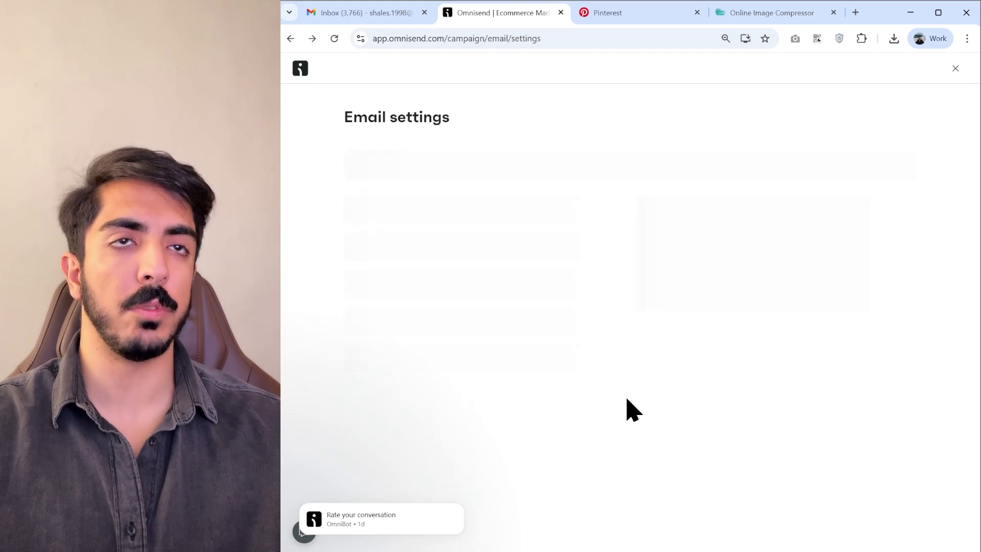
Set the subject to "Your Calm Upgrade Starts Now! 20% Off Inside", the preheader to "Claim your savings before the sale ends." and campaign name to "test"
left_click(468, 171)
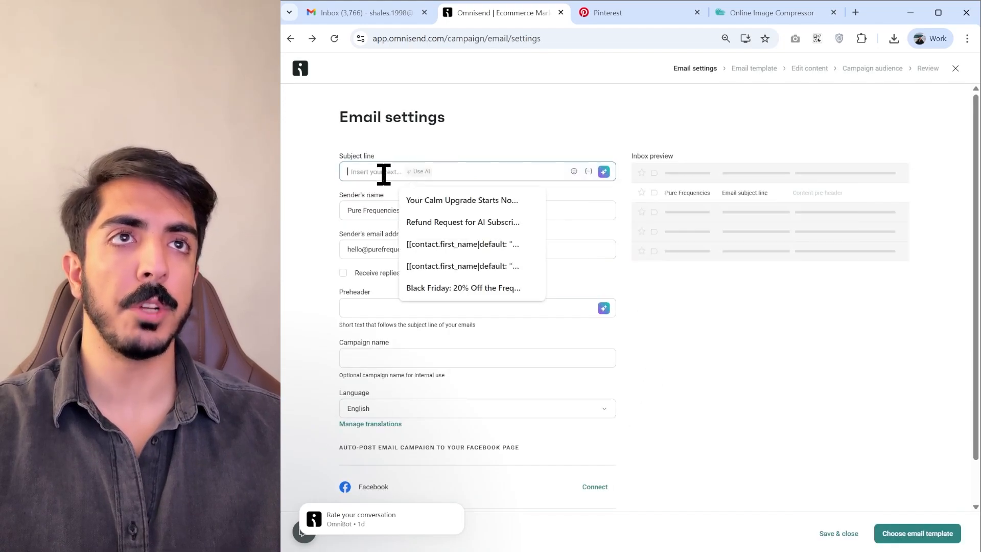
left_click(462, 203)
scroll(358, 161, "down", 1)
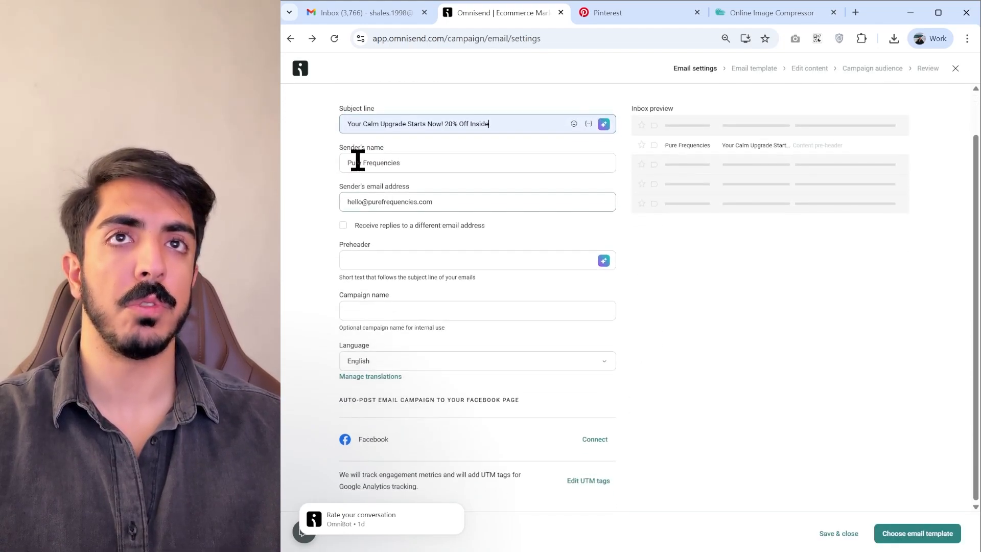
left_click(378, 264)
left_click(483, 288)
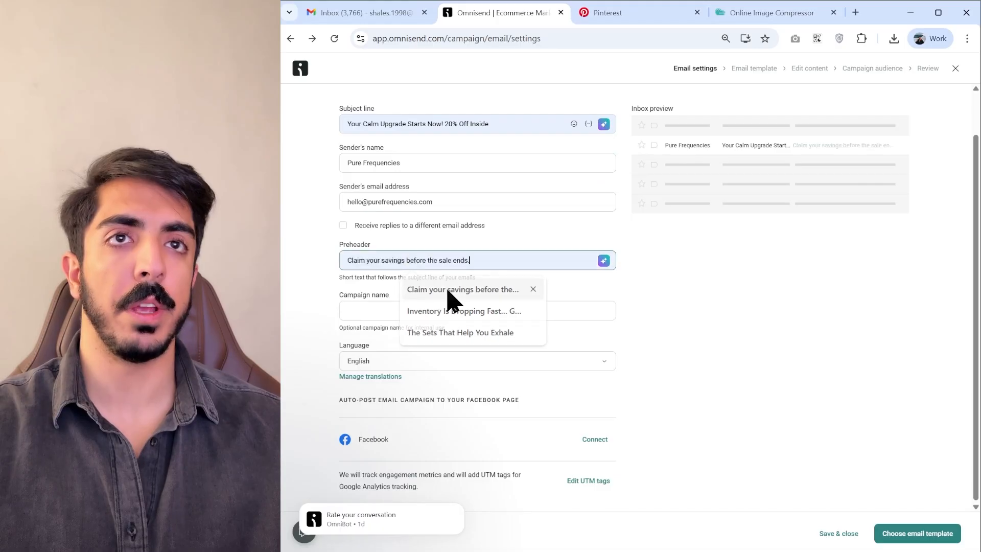
left_click(410, 317)
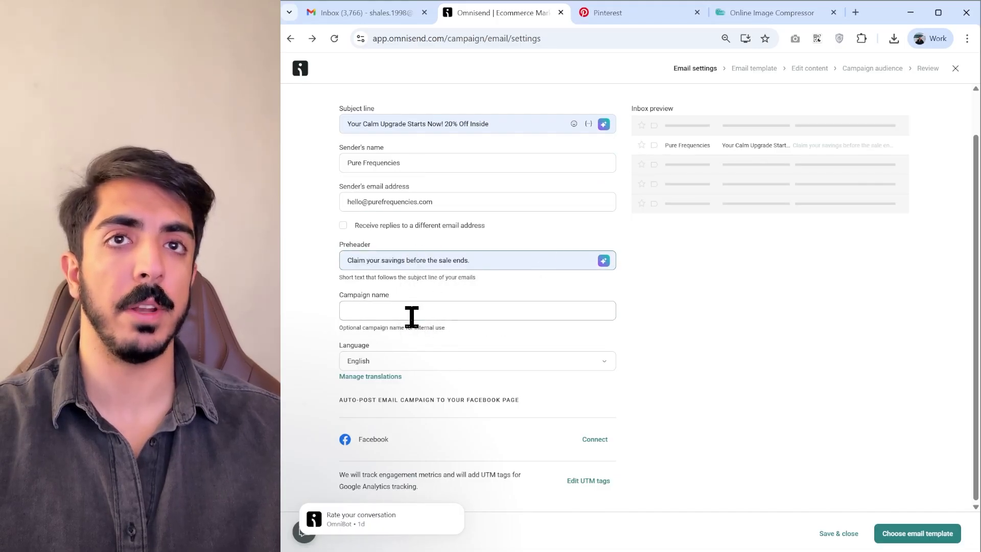
type("test")
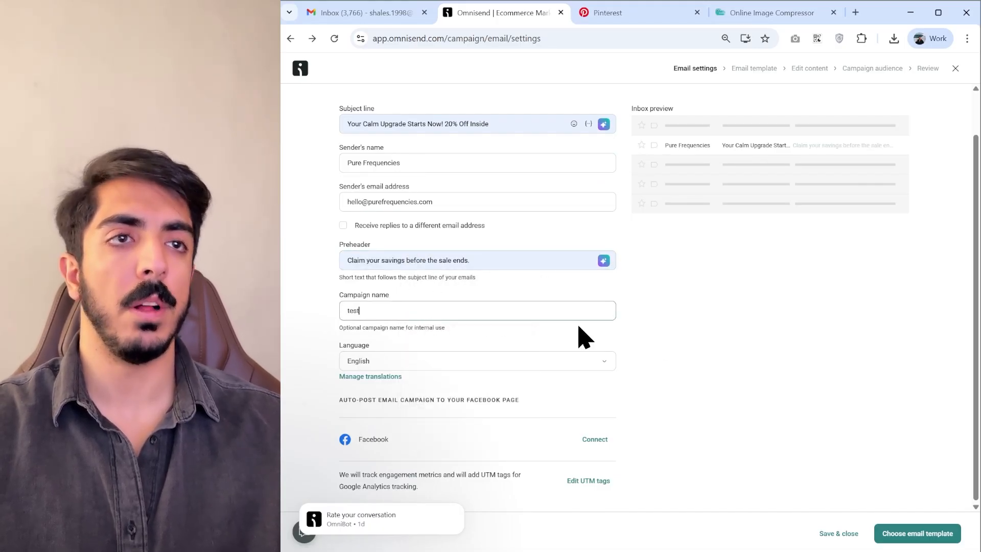
Use the Thanksgiving specials template for the campaign and set the email's background color to #fff
left_click(903, 535)
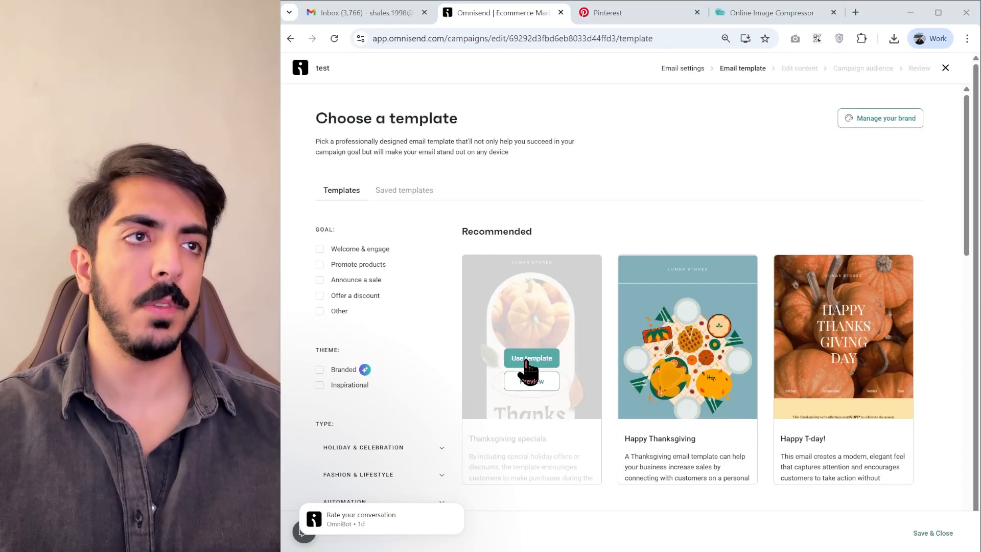
left_click(582, 359)
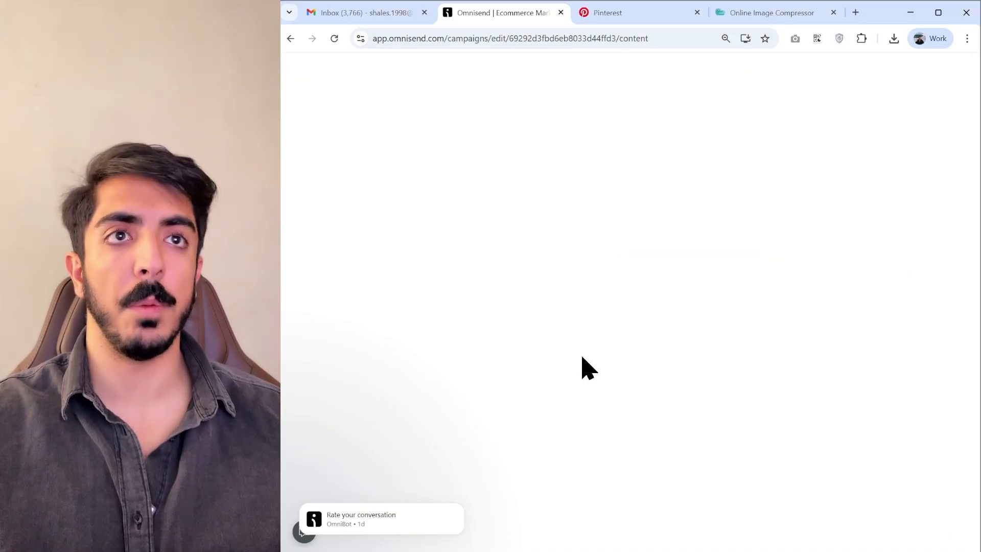
left_click(904, 205)
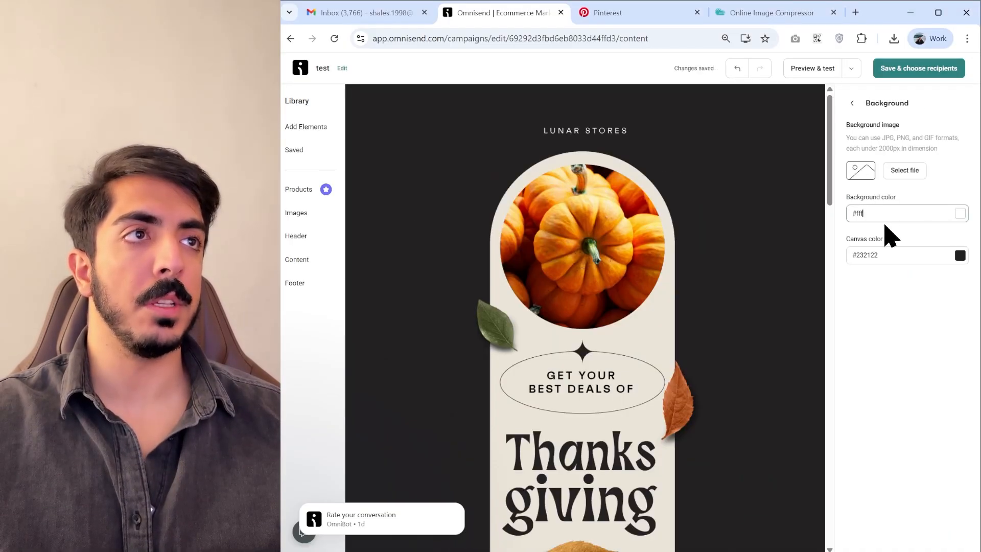
type("#fff")
left_click(572, 322)
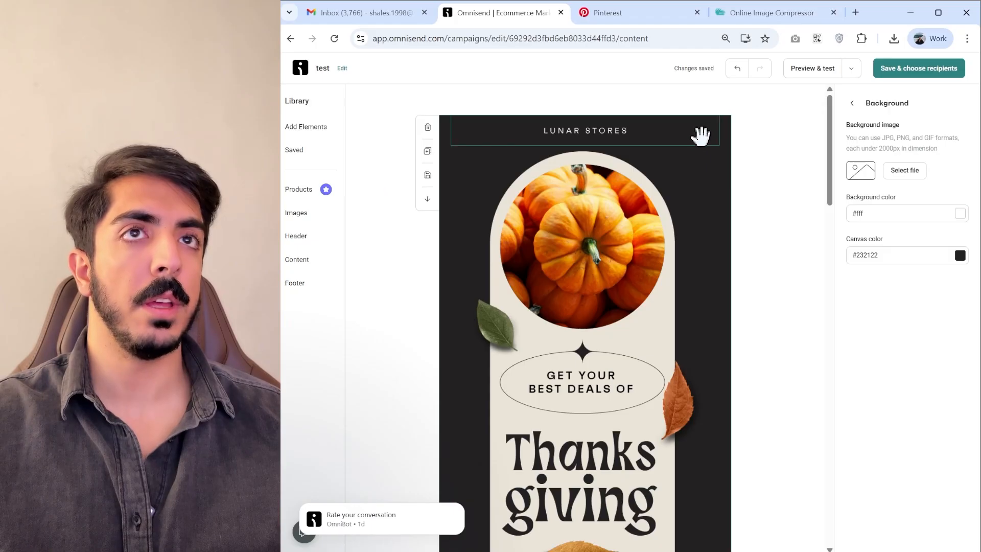
Delete all of the template's sections except the footer layout with the edit preferences and unsubscribe links
left_click(700, 136)
left_click(444, 171)
left_click(428, 128)
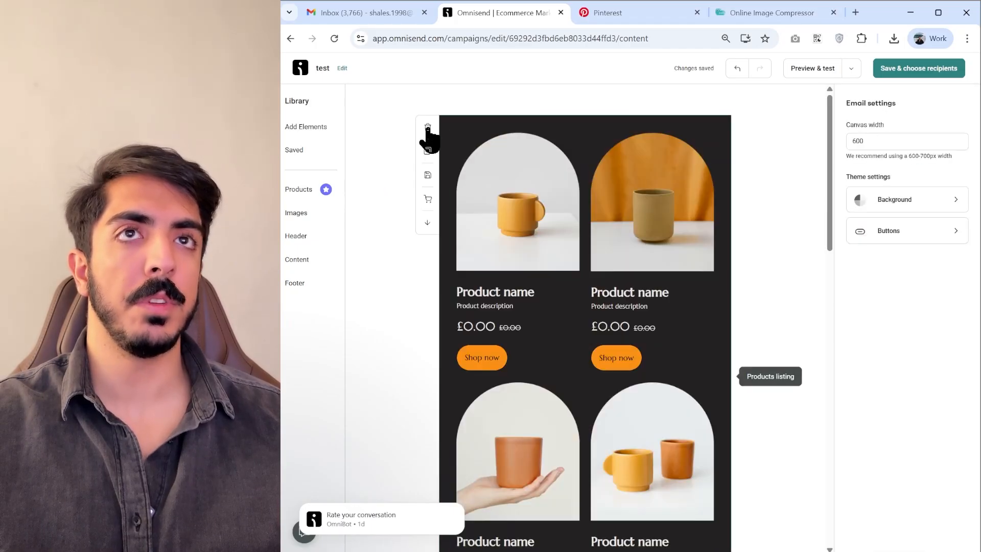
left_click(428, 128)
left_click(427, 128)
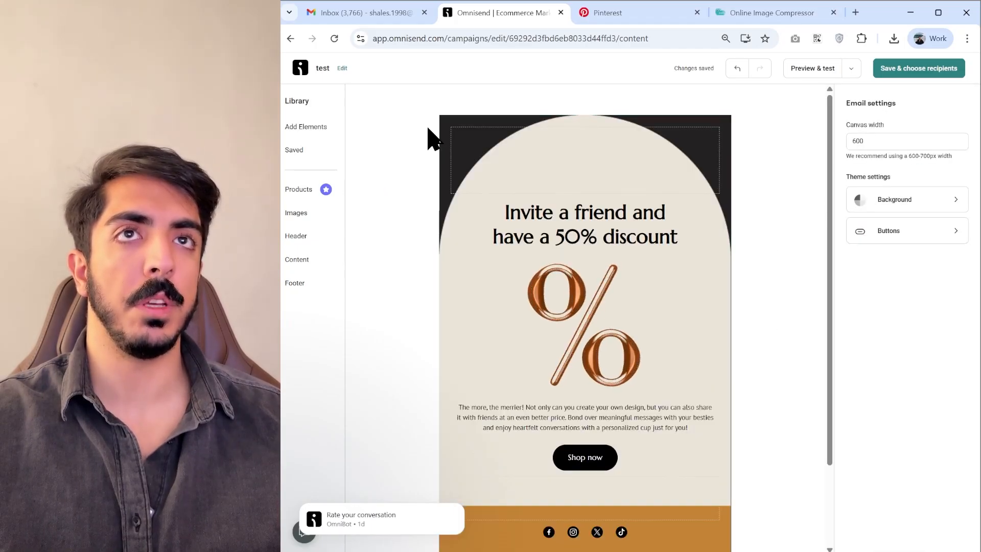
left_click(427, 128)
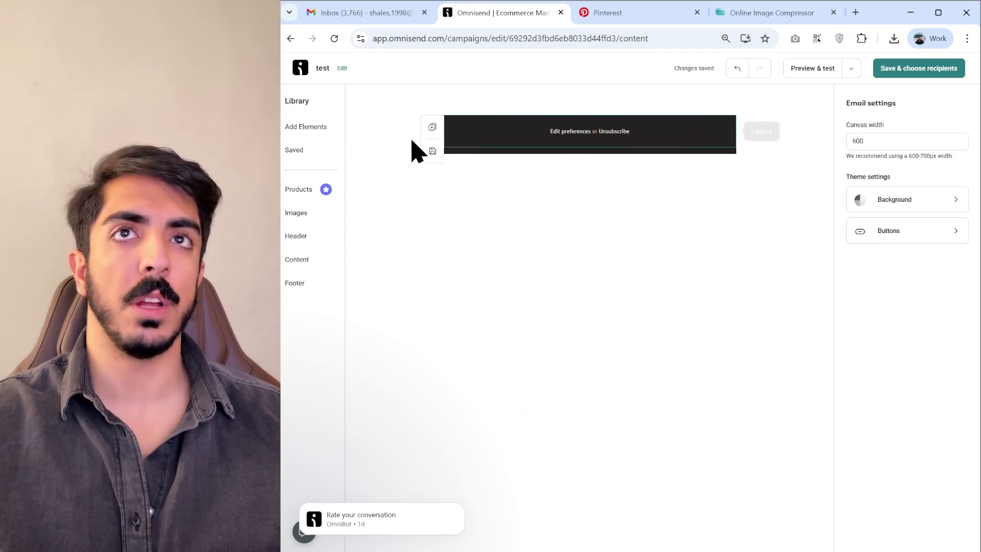
Add an image element above the unsubscribe text and open the image library to upload its file from the computer
left_click(307, 129)
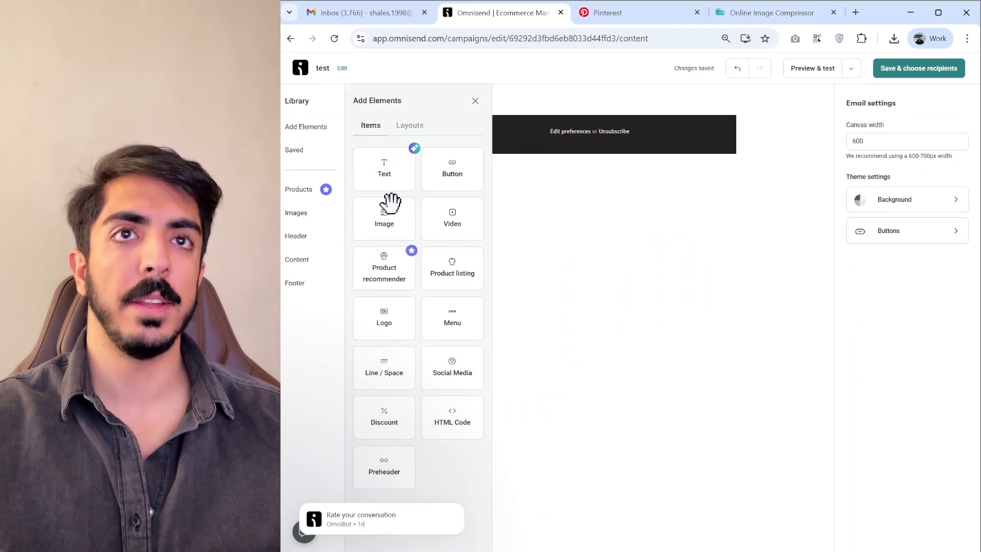
left_click_drag(390, 204, 587, 133)
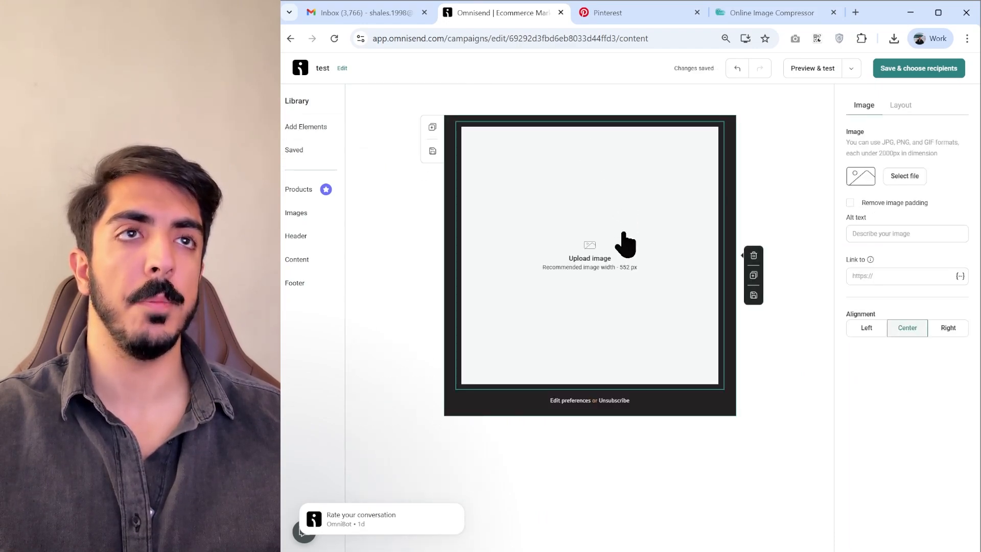
left_click(904, 176)
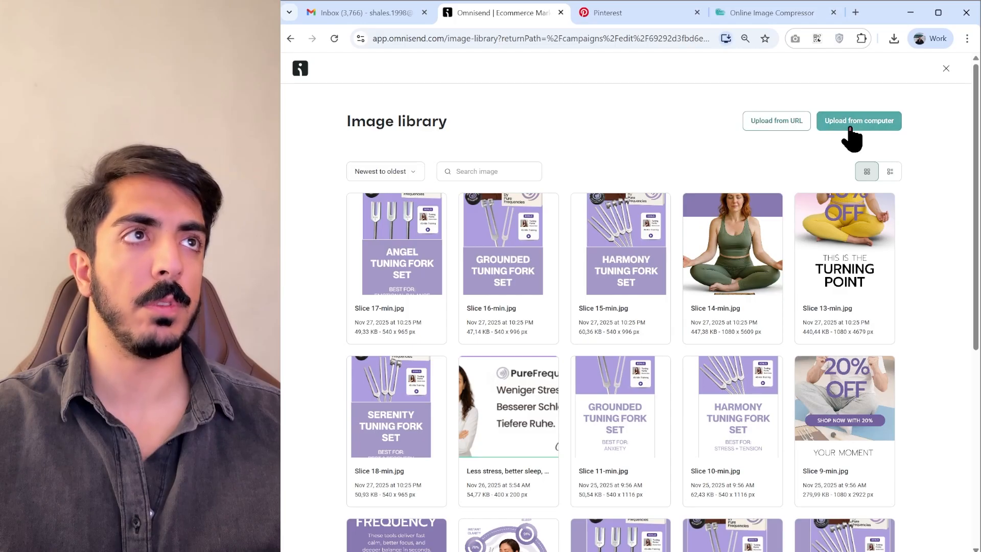
left_click(870, 127)
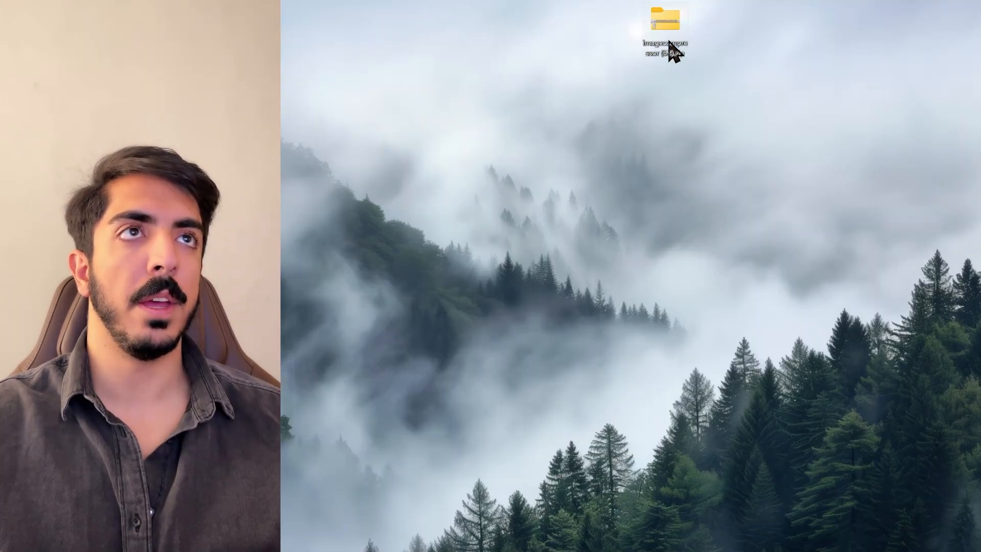
Copy all six compressed slices from imagecompressor (63).zip to the desktop
double_click(667, 48)
left_click_drag(234, 25, 729, 240)
key("ctrl+a")
left_click_drag(589, 361, 588, 111)
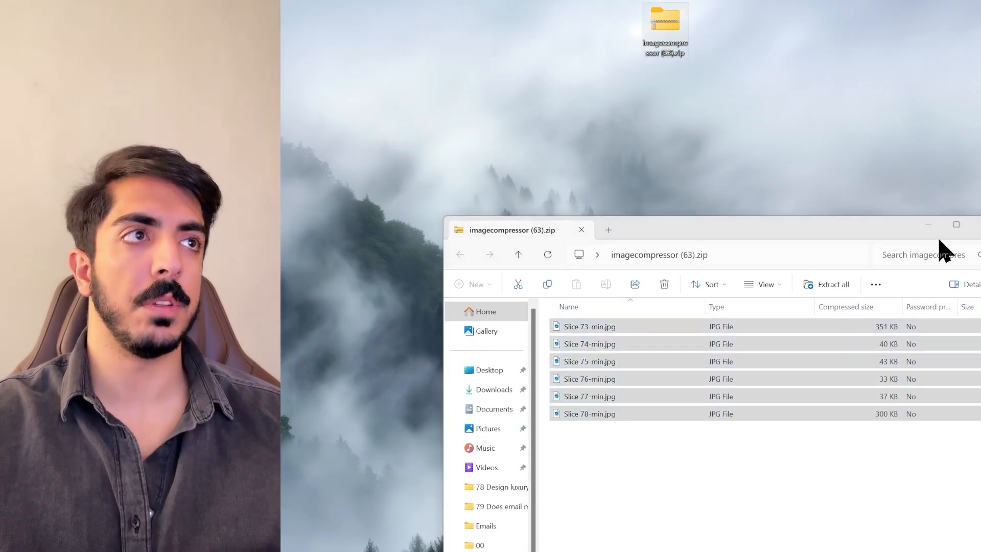
left_click(928, 224)
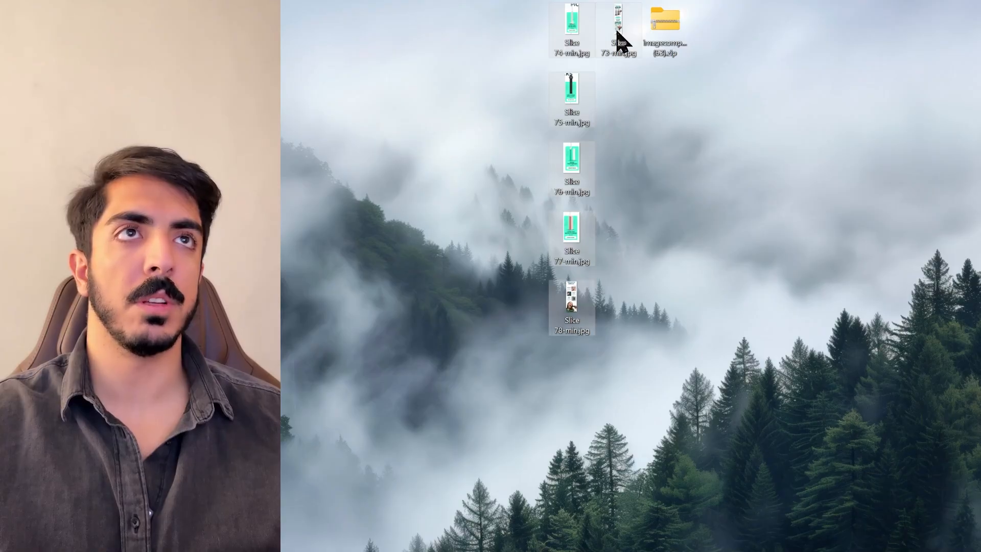
Upload the six compressed slices from the desktop to the image library and choose Slice 73-min.jpg for the image element
left_click_drag(620, 181, 664, 288)
left_click(731, 424)
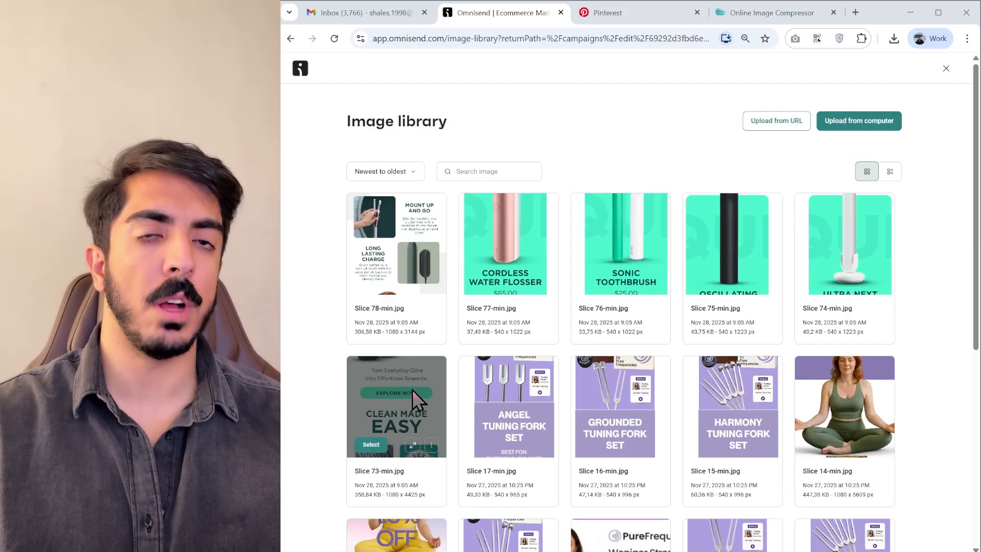
left_click(371, 445)
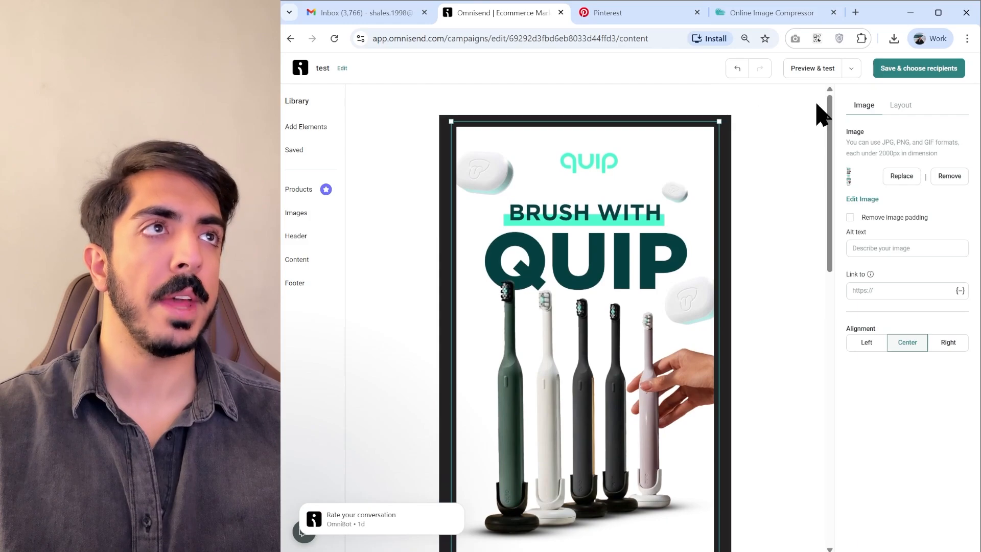
Set the image layout's padding to 0 px on all four sides and its background color to white
left_click(910, 110)
scroll(914, 281, "down", 2)
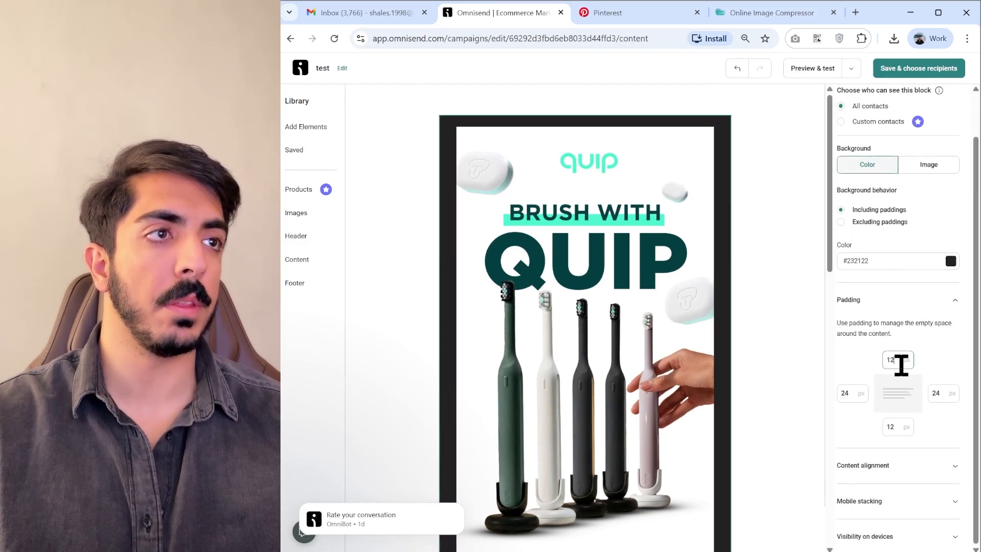
type("0")
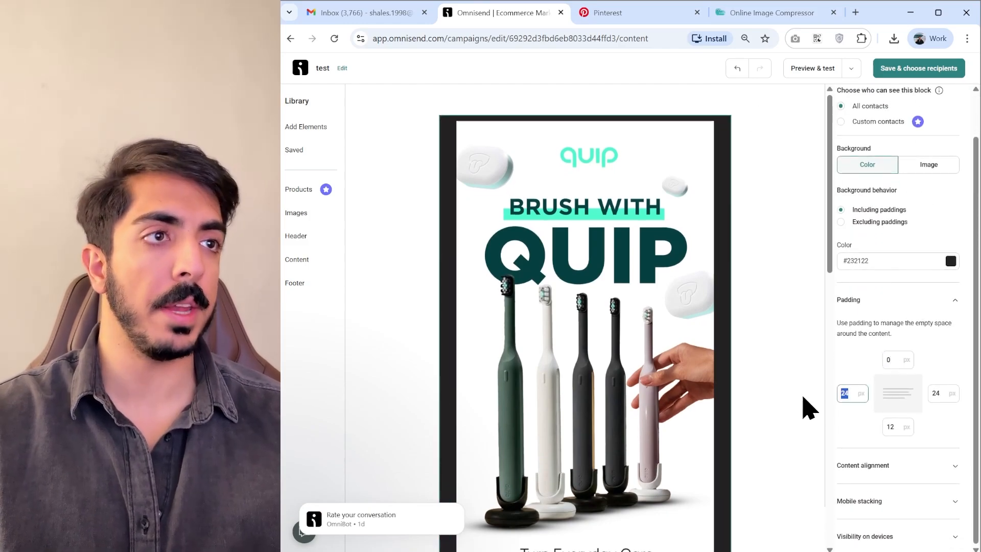
type("00")
double_click(937, 393)
type("0")
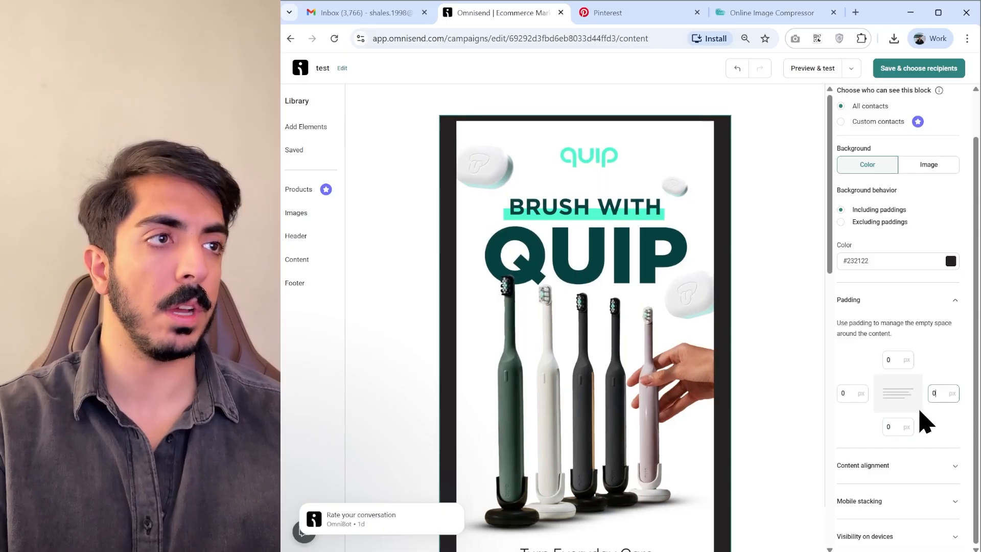
left_click(950, 261)
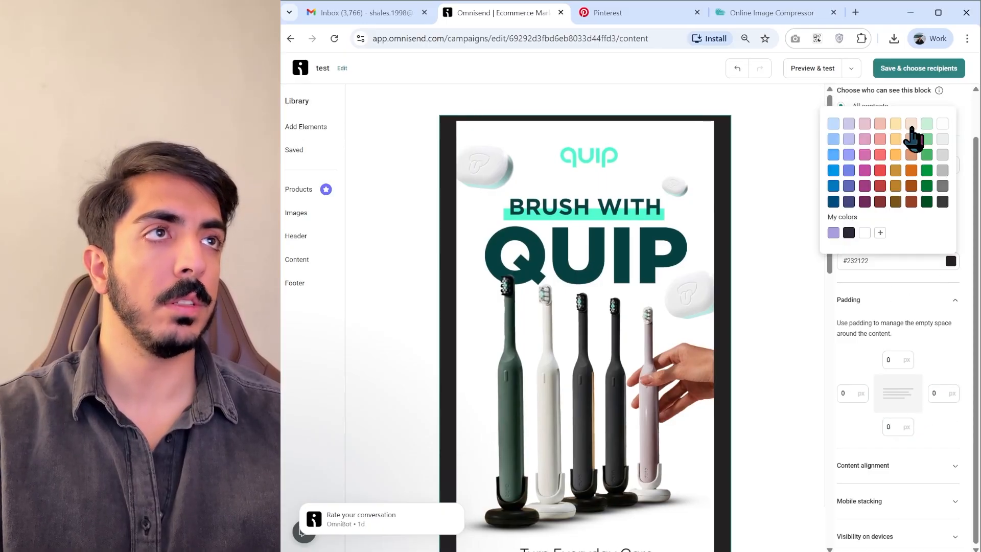
left_click(943, 125)
Remove the padding of the Quip hero image and enlarge it to the full width of the email canvas
scroll(865, 214, "up", 2)
left_click(863, 109)
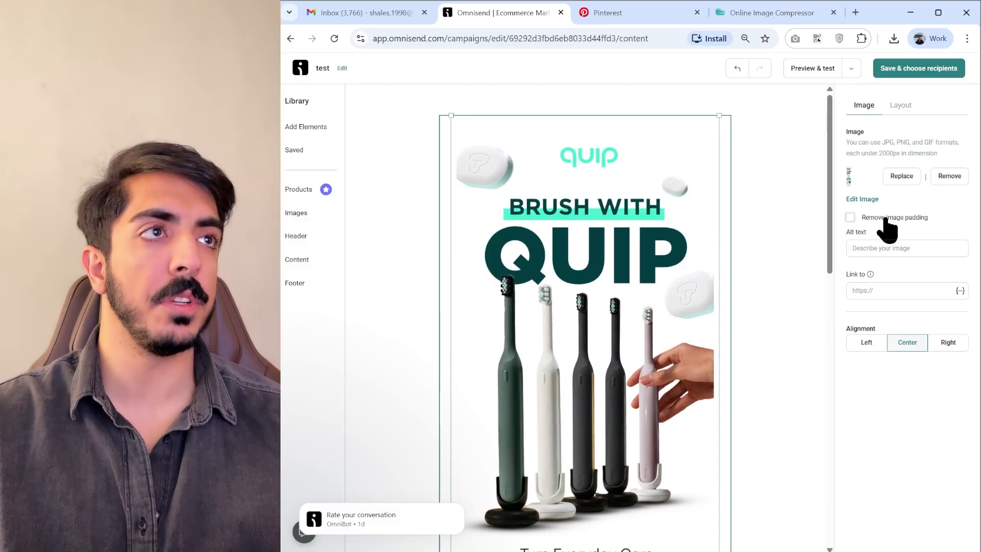
left_click(850, 219)
scroll(490, 224, "down", 10)
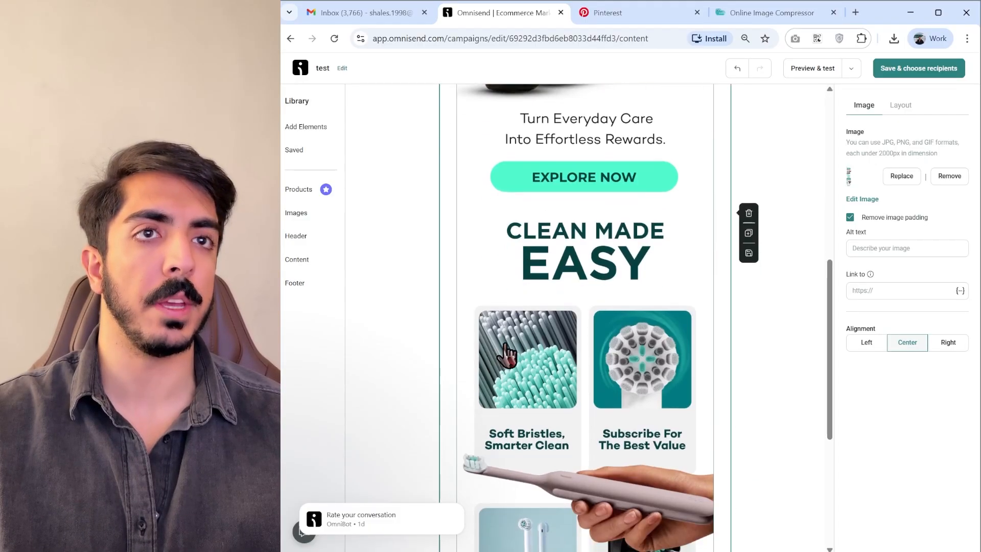
left_click_drag(456, 466, 611, 530)
left_click_drag(626, 419, 725, 467)
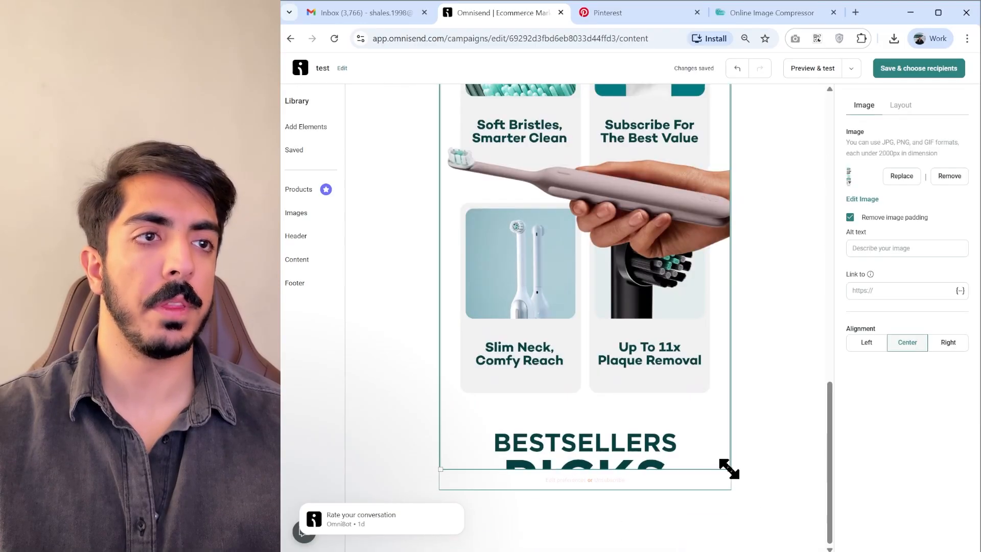
Add a two-column layout below the Quip hero image at the end of the email
scroll(585, 275, "up", 10)
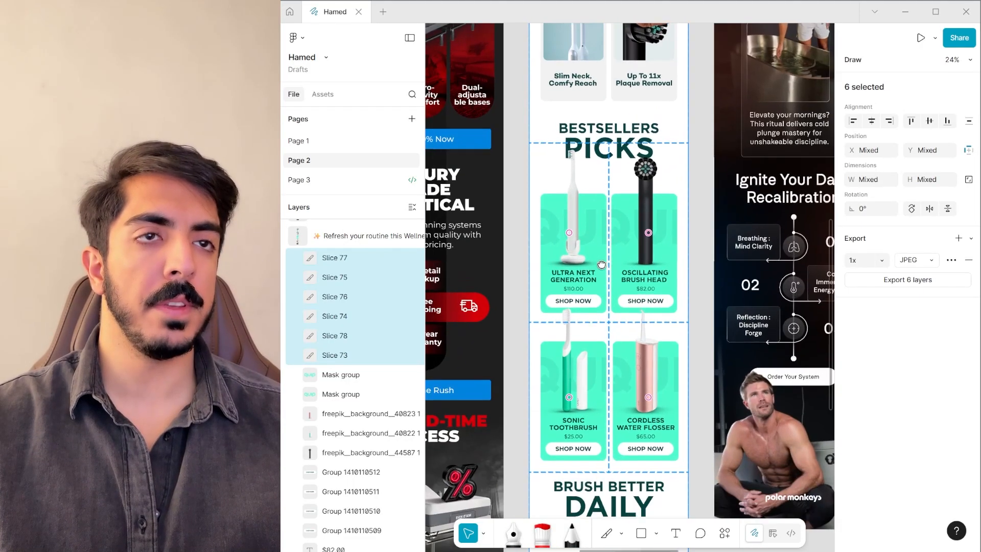
left_click_drag(601, 265, 602, 264)
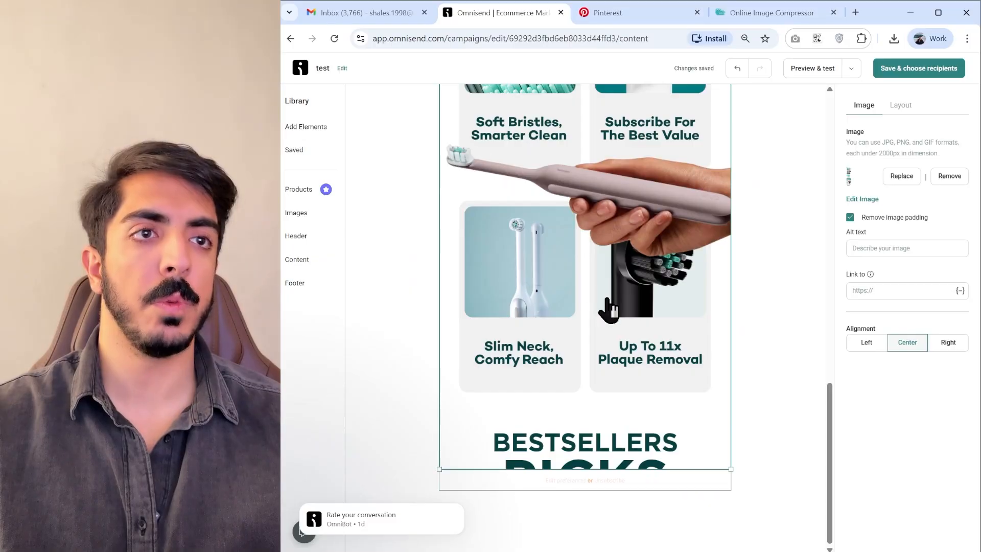
left_click(305, 126)
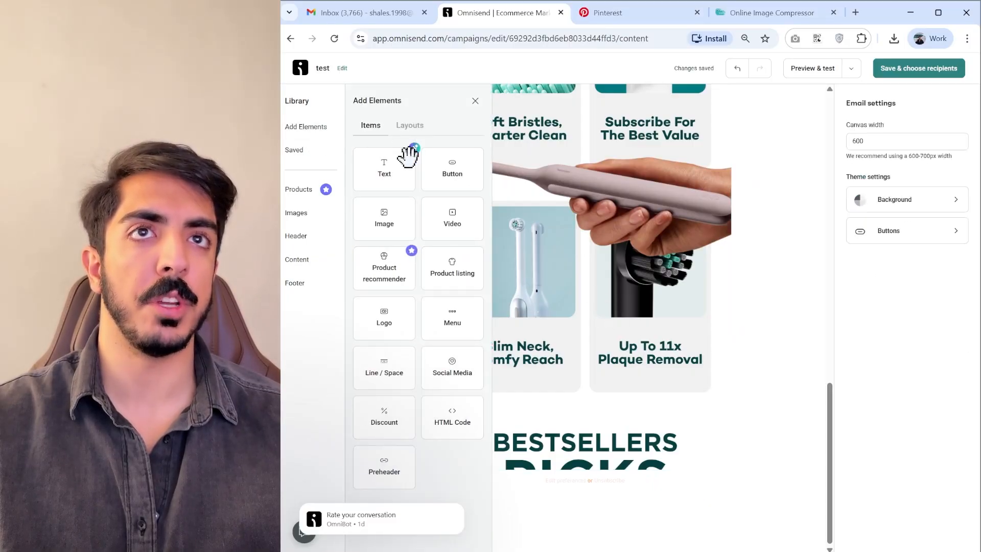
left_click(410, 129)
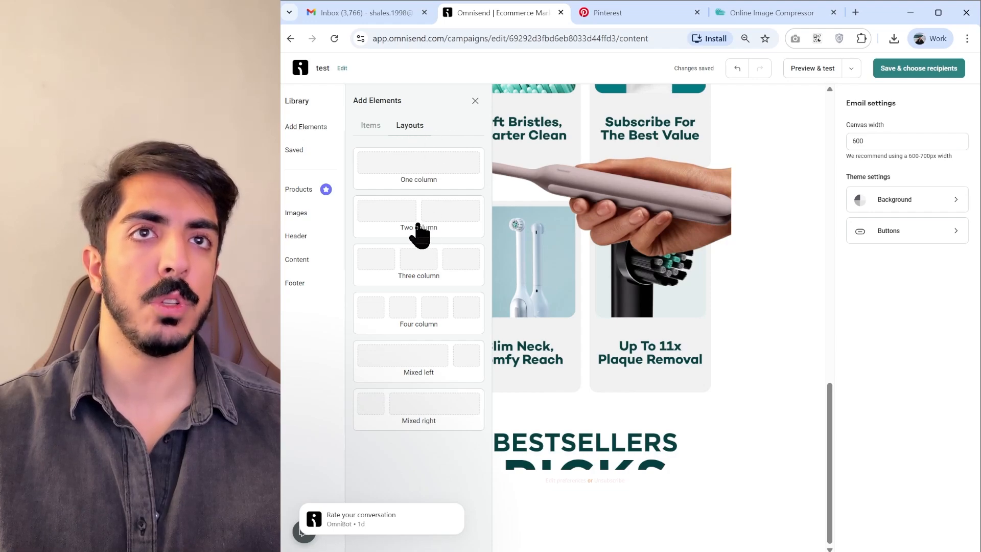
left_click_drag(419, 233, 570, 483)
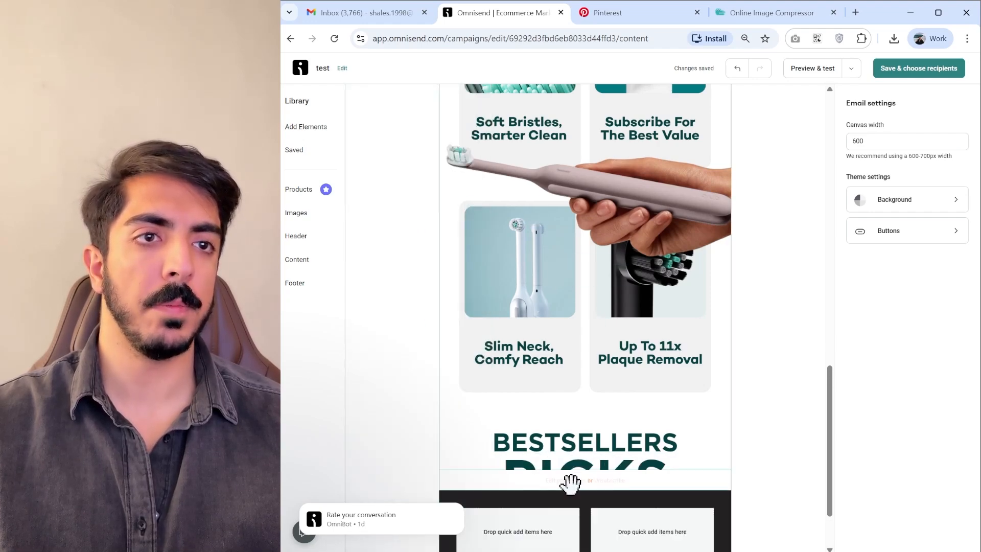
Delete the preferences and unsubscribe text block between the hero image and the two-column layout
left_click(526, 394)
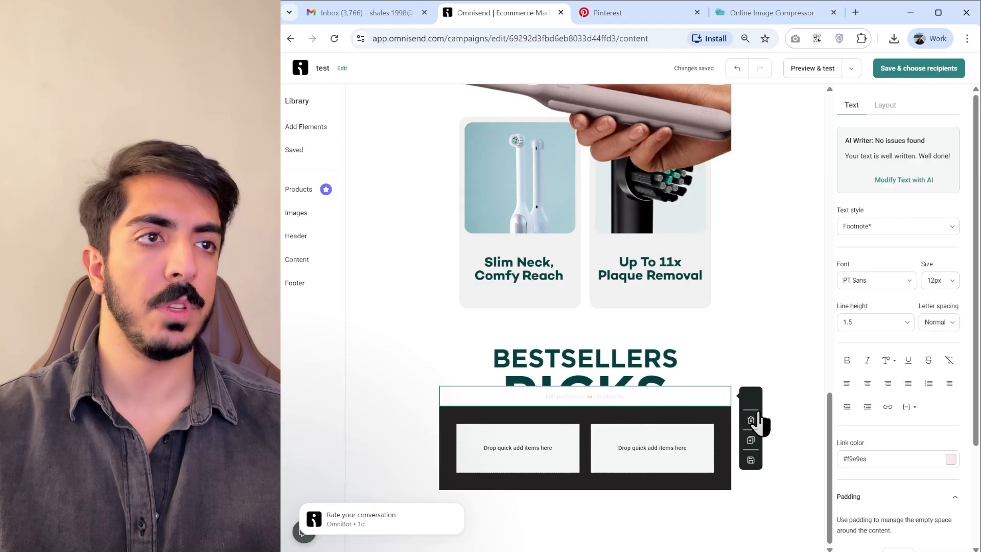
left_click(751, 399)
left_click(664, 398)
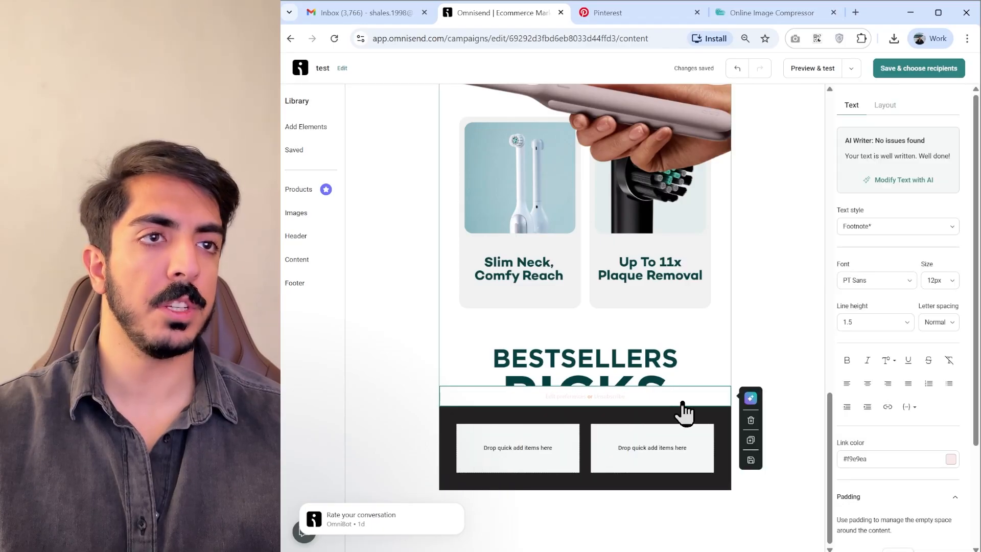
left_click(750, 420)
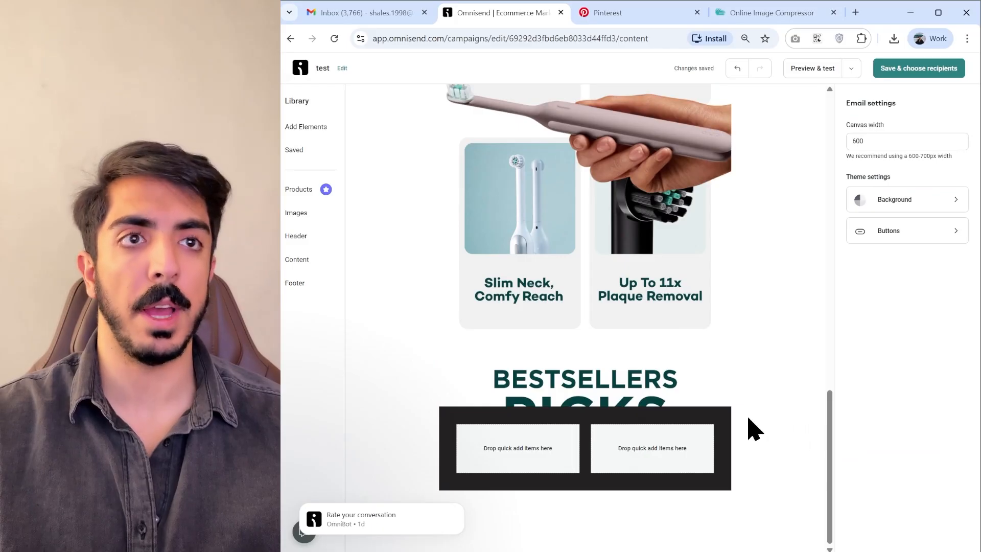
Insert an image element in each column of the two-column layout
left_click(720, 423)
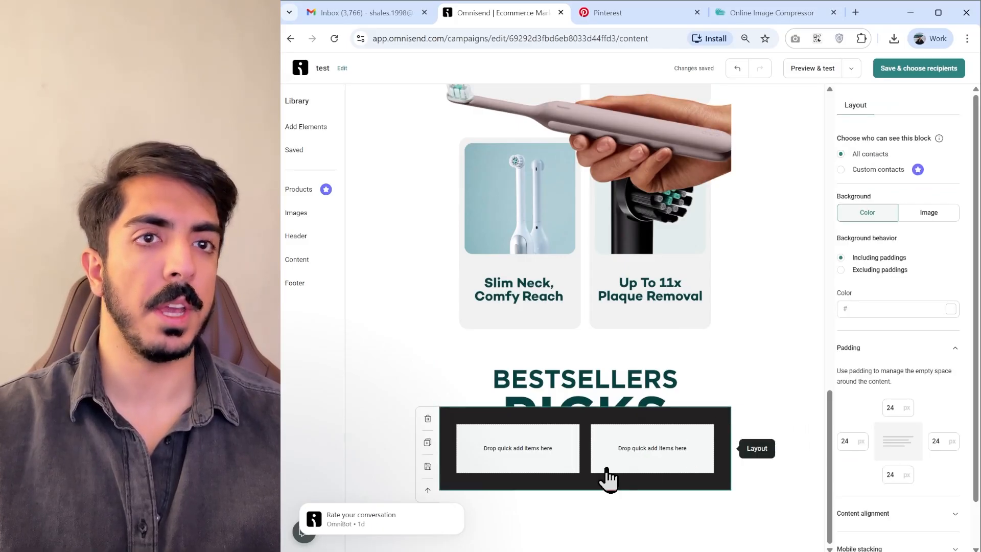
left_click(304, 127)
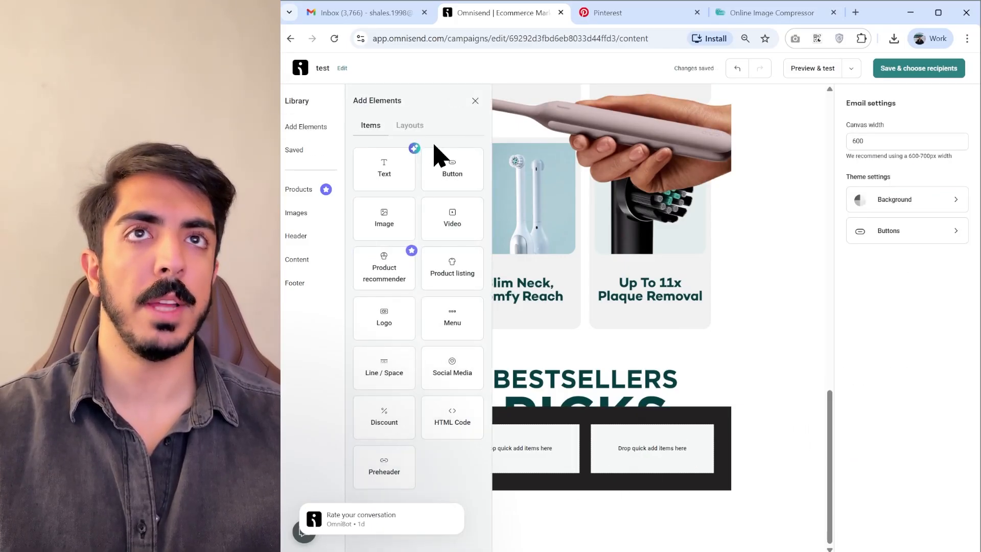
left_click_drag(402, 220, 547, 493)
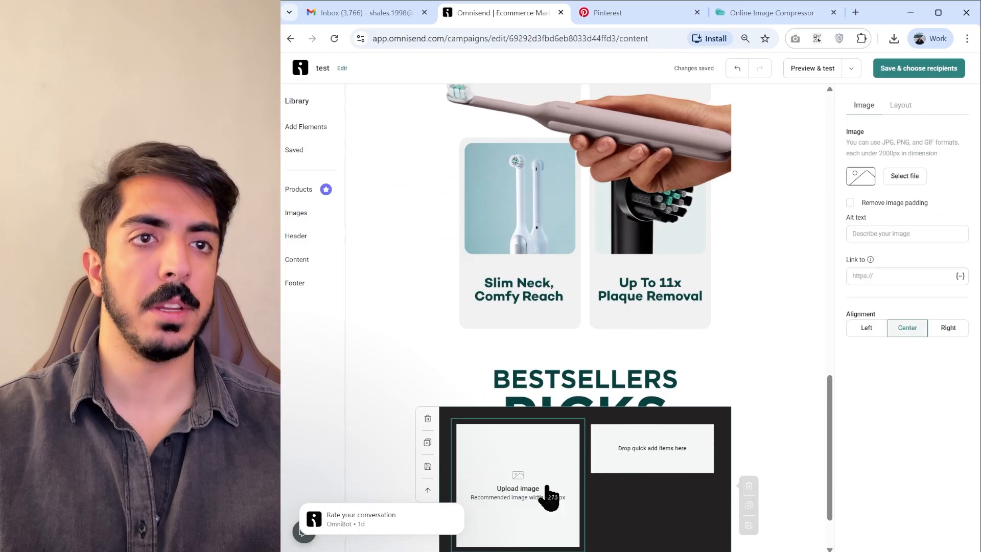
left_click(305, 128)
left_click_drag(398, 221, 659, 452)
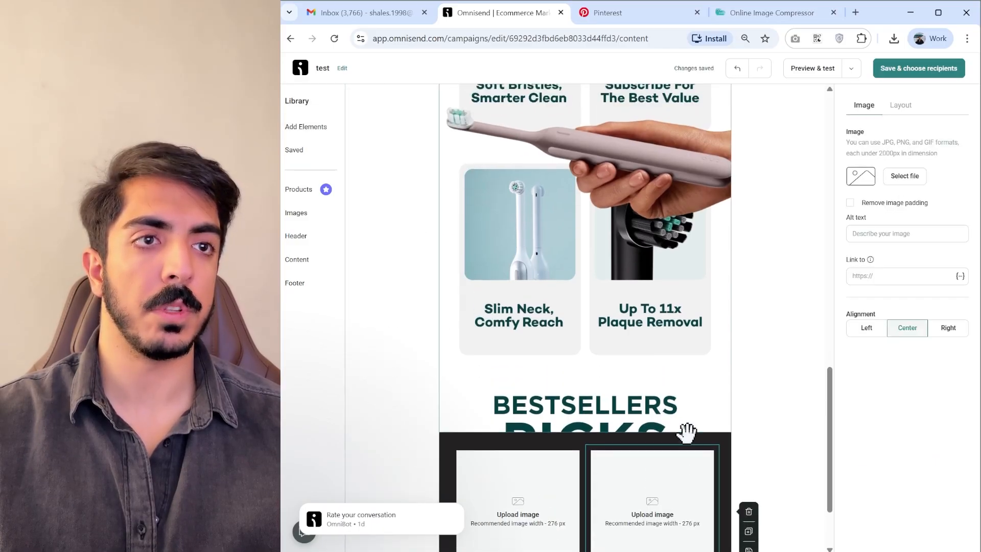
Set the two-column layout's padding to 0 px on all four sides
scroll(687, 430, "down", 3)
left_click(726, 353)
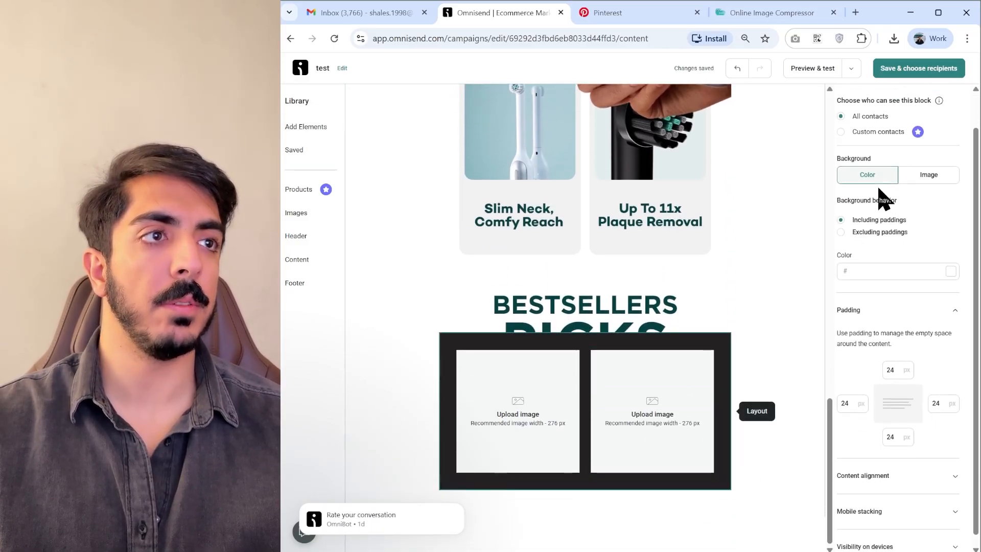
double_click(890, 407)
type("0")
left_click(845, 441)
double_click(846, 443)
type("0")
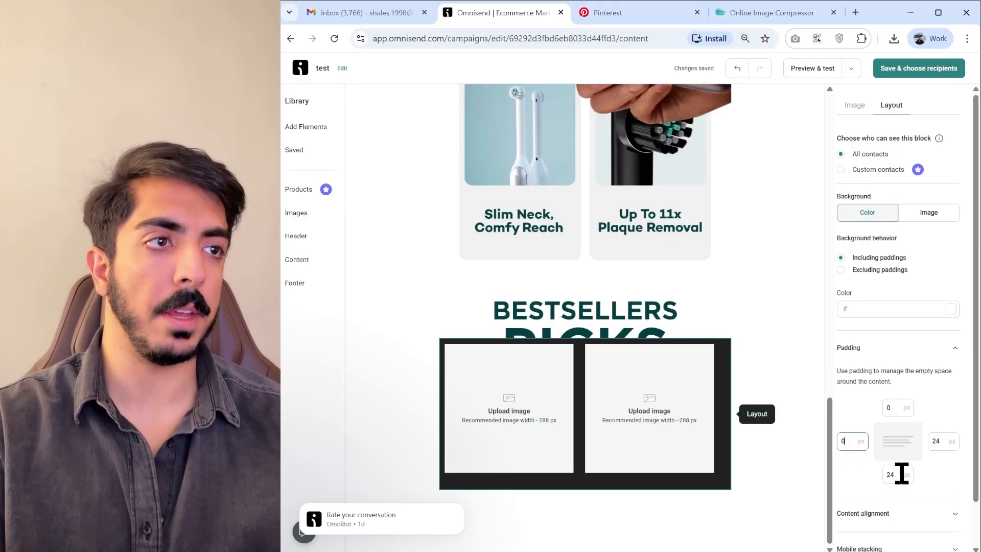
double_click(898, 474)
type("0")
double_click(937, 441)
type("0")
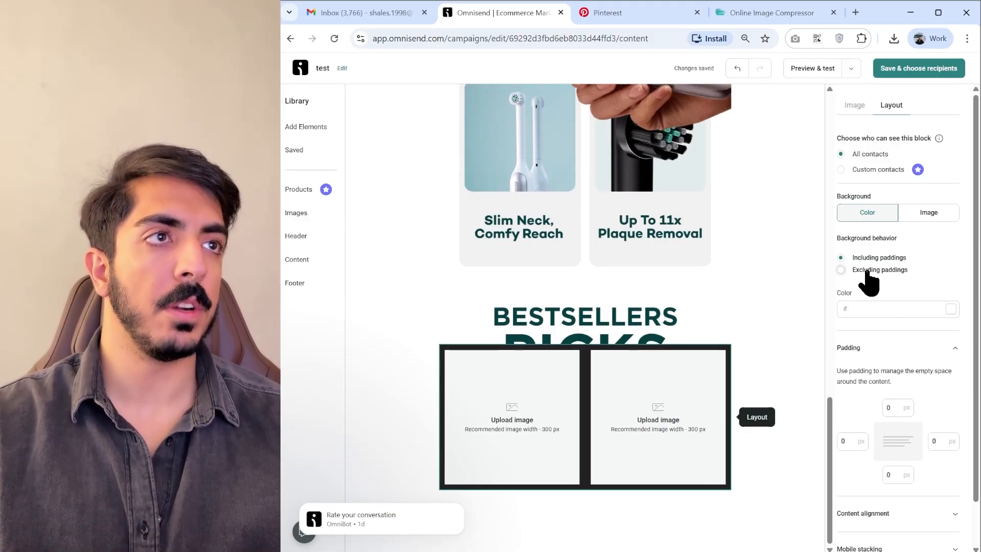
Remove the image padding from both image placeholders in the two-column layout
left_click(659, 425)
left_click(849, 202)
left_click(533, 420)
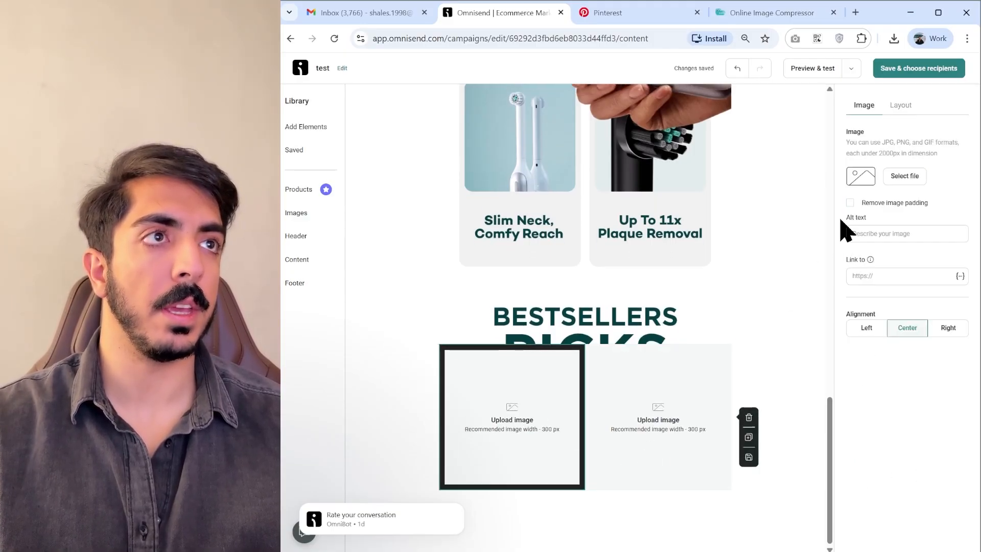
left_click(849, 203)
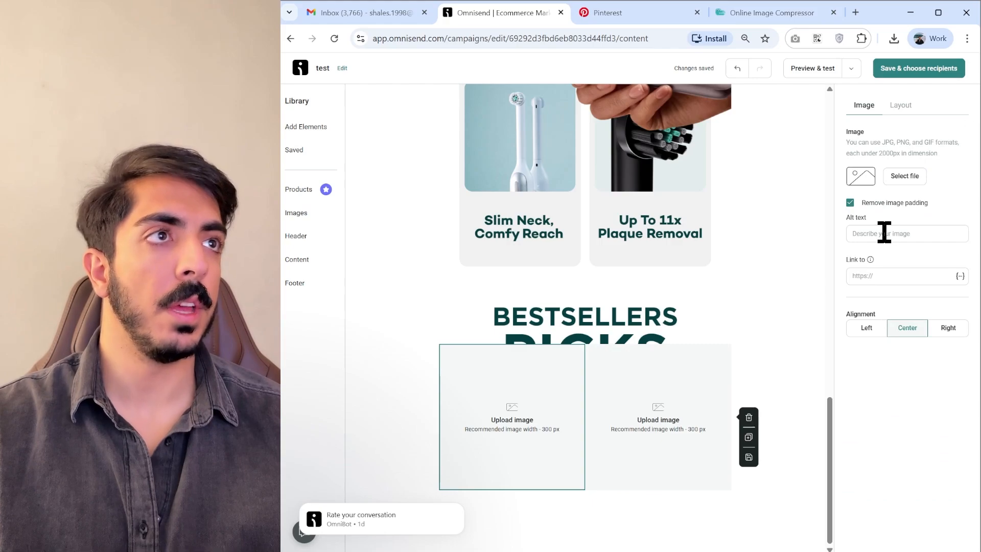
Fill the first column with Slice 74-min.jpg and the second column with Slice 75-min.jpg from the image library
left_click(618, 399)
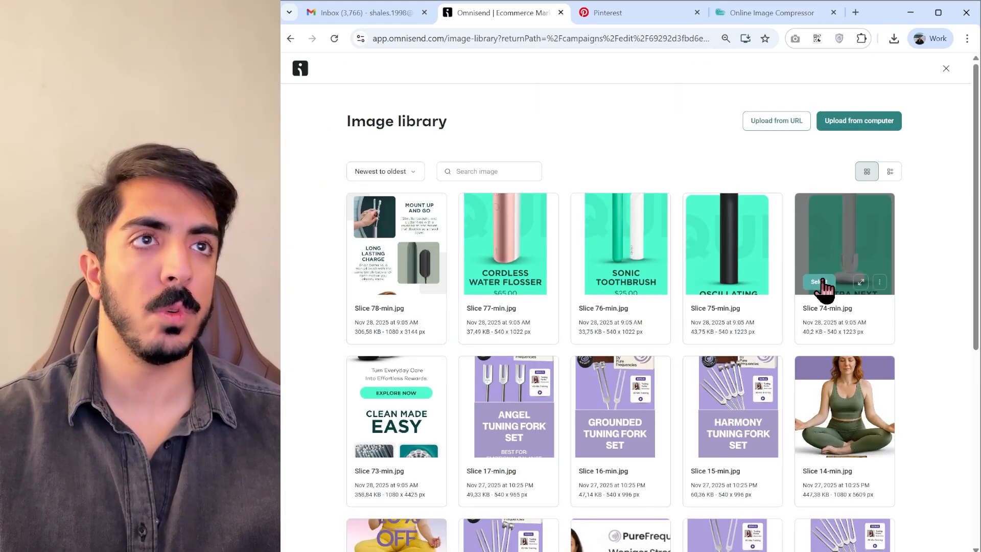
left_click(819, 282)
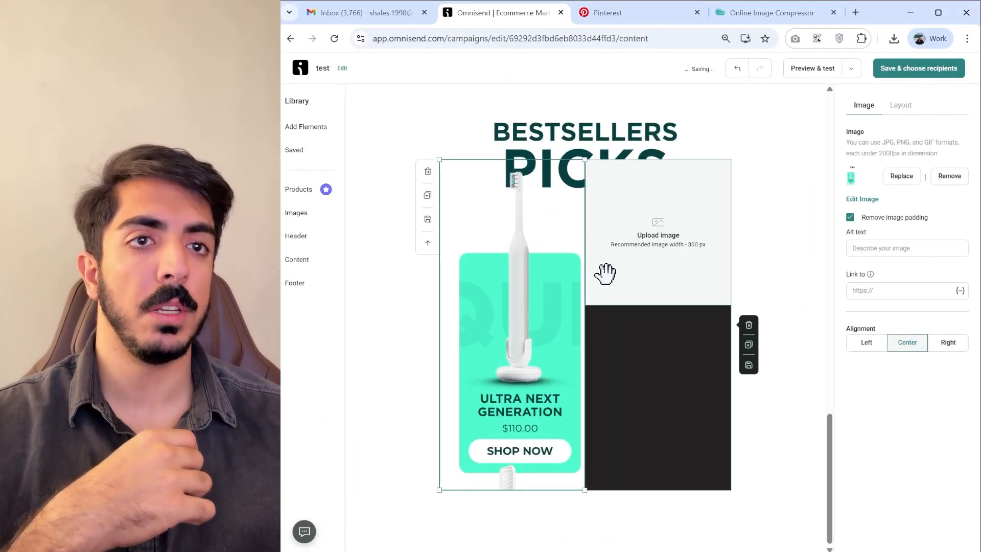
left_click(668, 240)
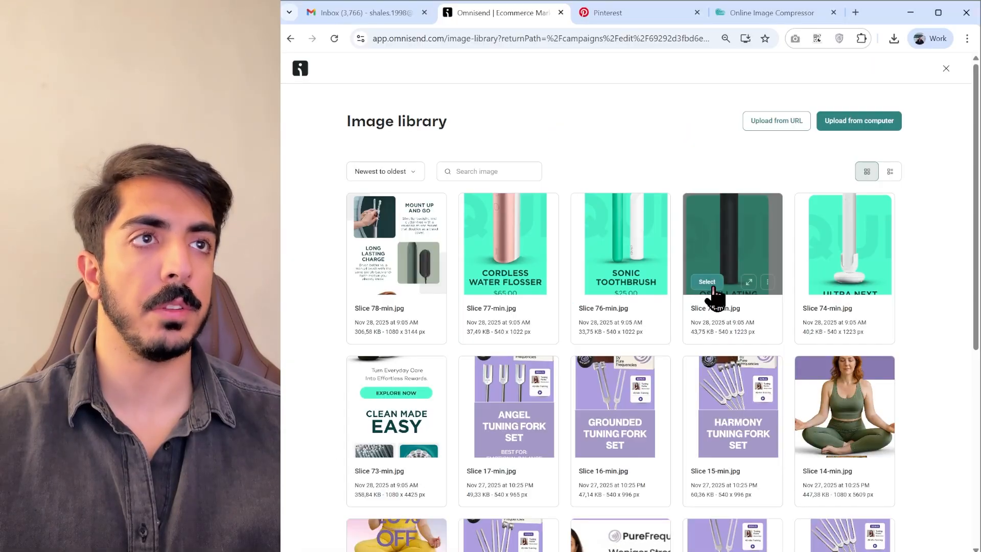
left_click(710, 284)
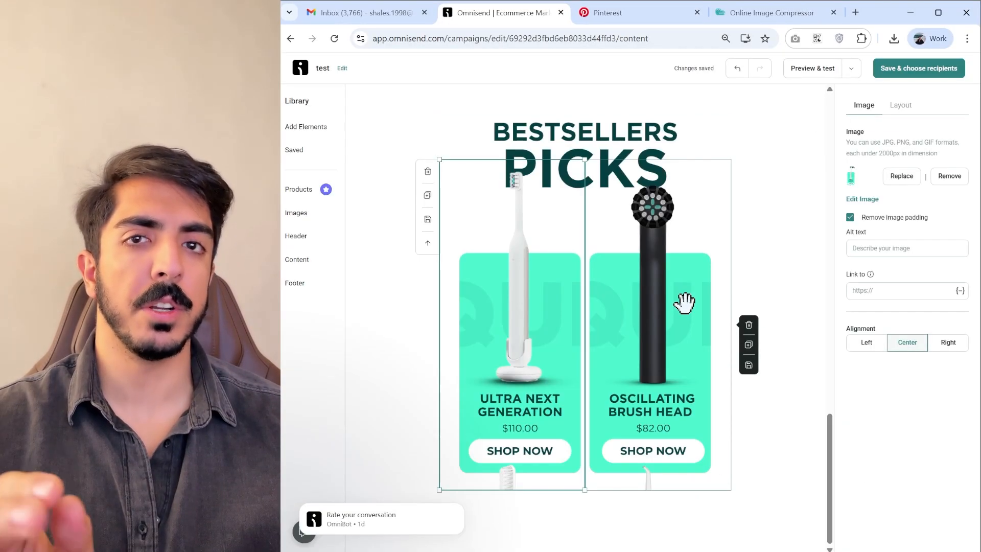
Preview the email at mobile size and check how the bestseller product images are arranged
left_click(850, 68)
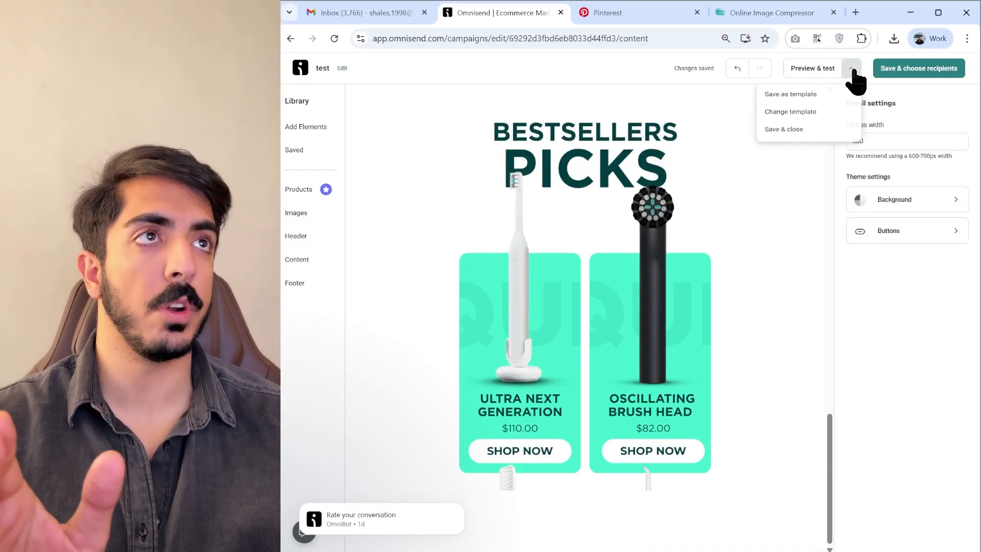
left_click(819, 132)
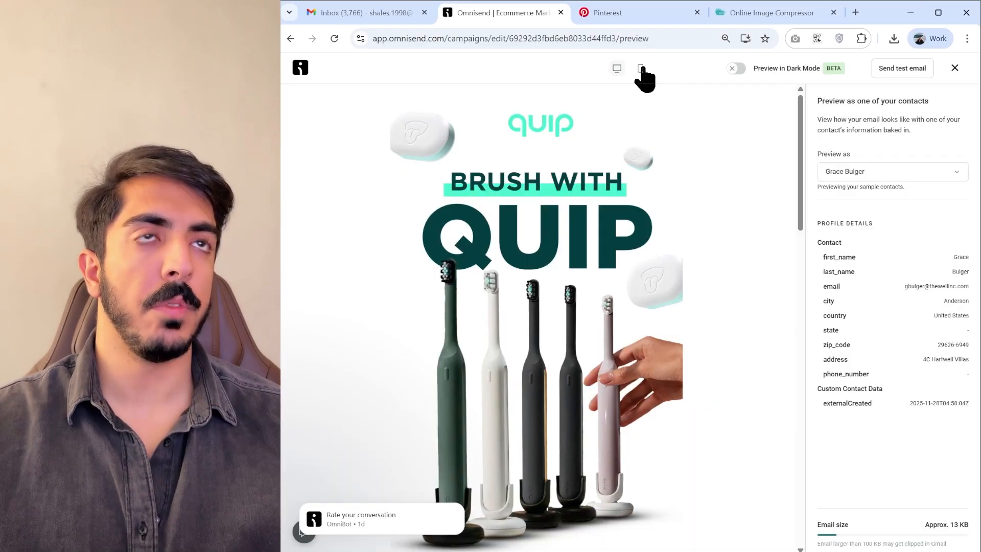
left_click(640, 69)
left_click_drag(612, 209, 617, 354)
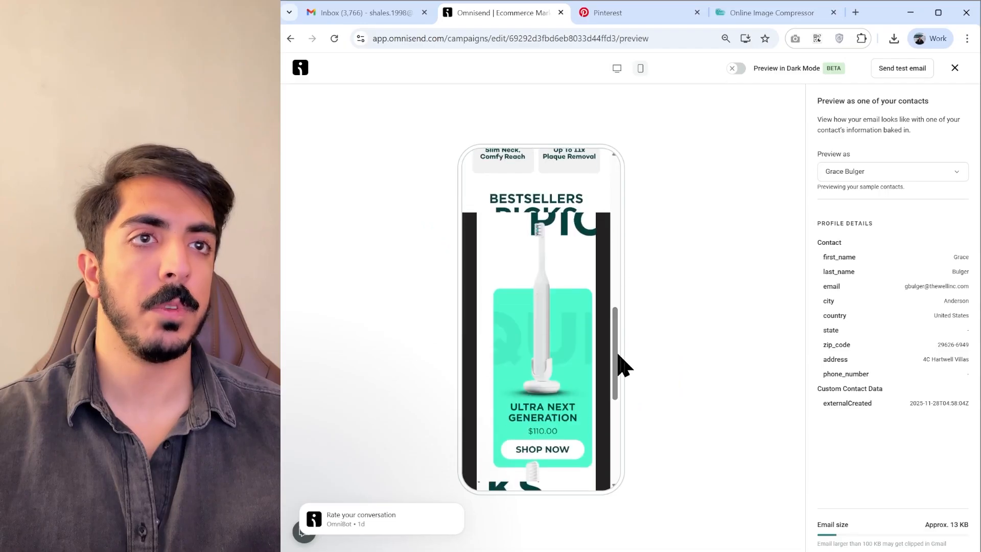
scroll(554, 331, "down", 6)
left_click_drag(619, 400, 684, 102)
left_click(954, 68)
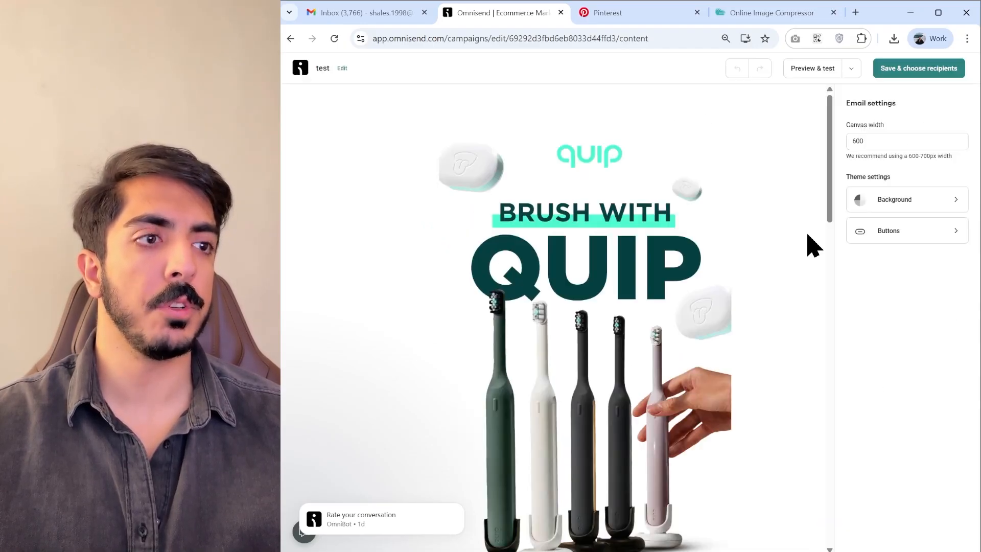
Turn off stacking on mobile for the two-column bestseller layout
scroll(679, 227, "down", 10)
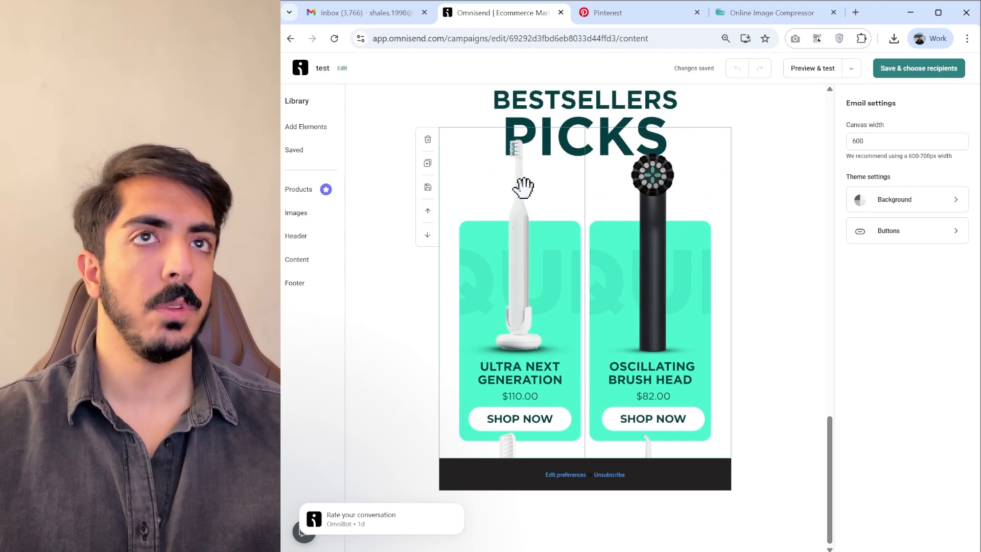
left_click(546, 194)
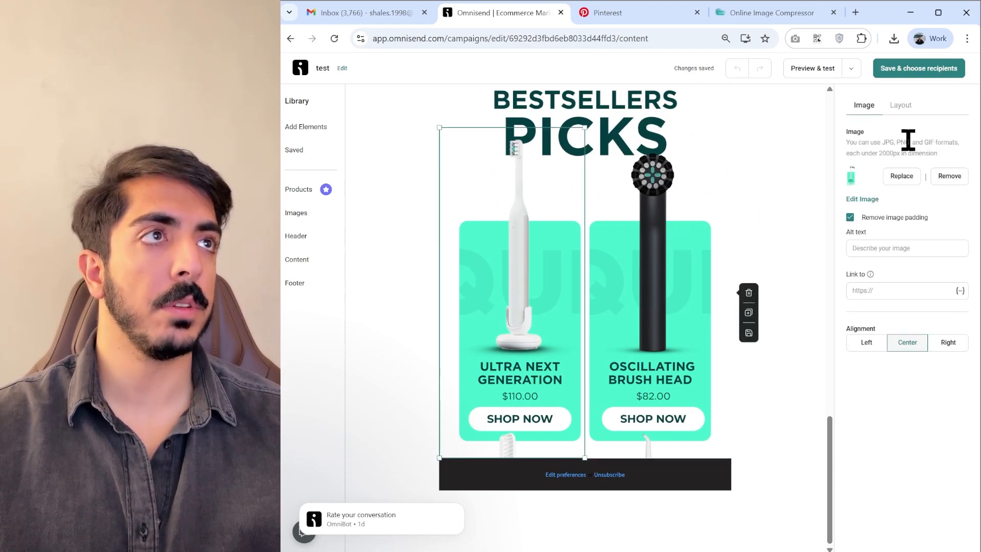
left_click(900, 104)
scroll(929, 201, "down", 1)
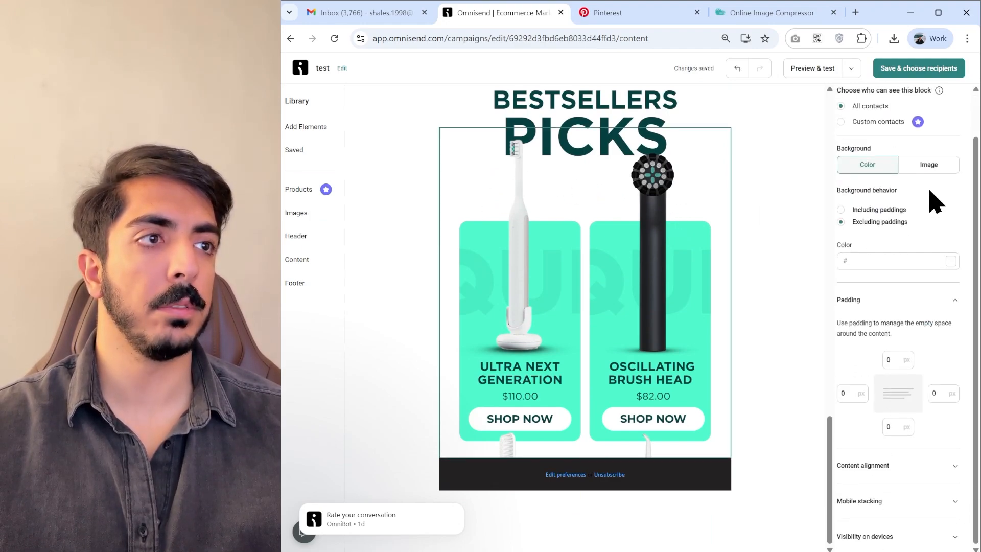
left_click(887, 502)
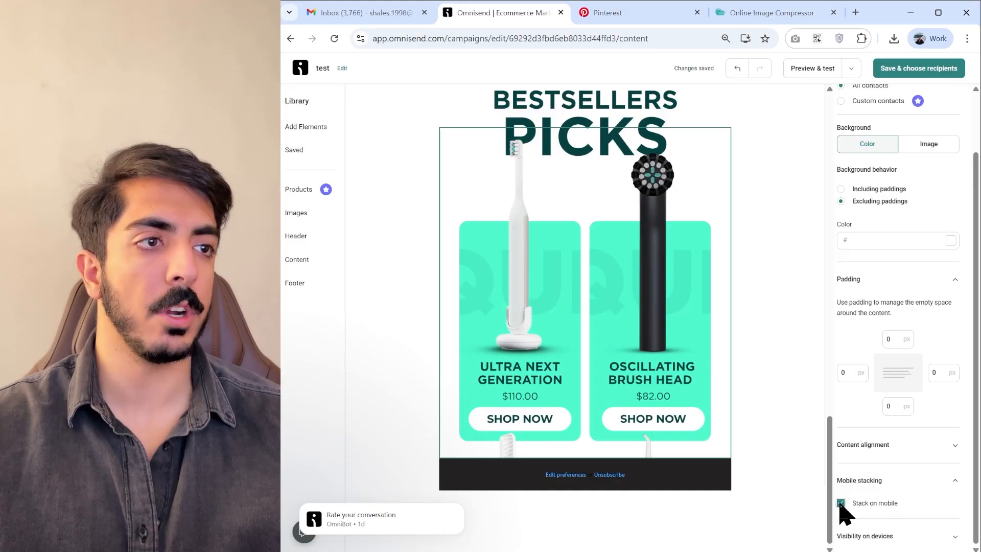
Preview the email again to check the bestseller columns at mobile size
left_click(817, 69)
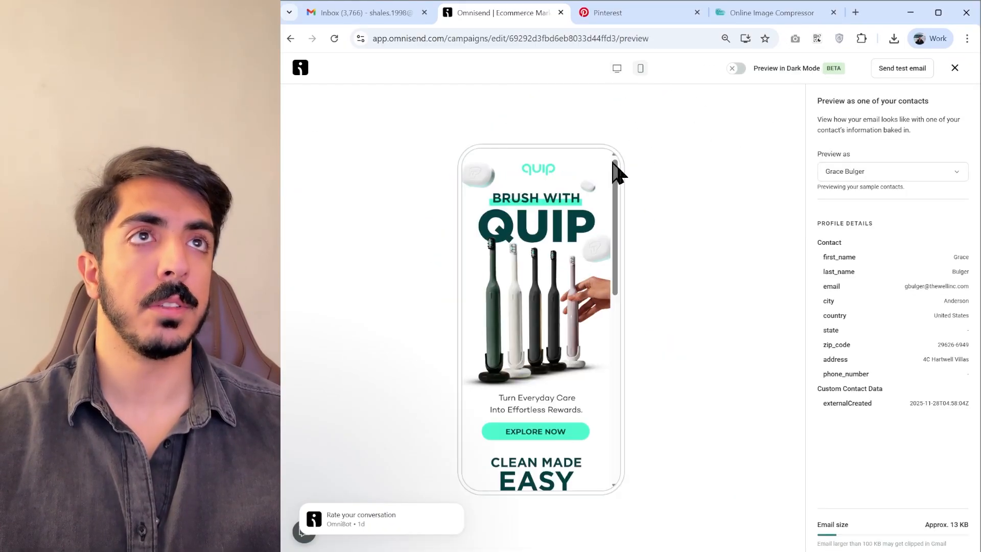
scroll(565, 296, "down", 10)
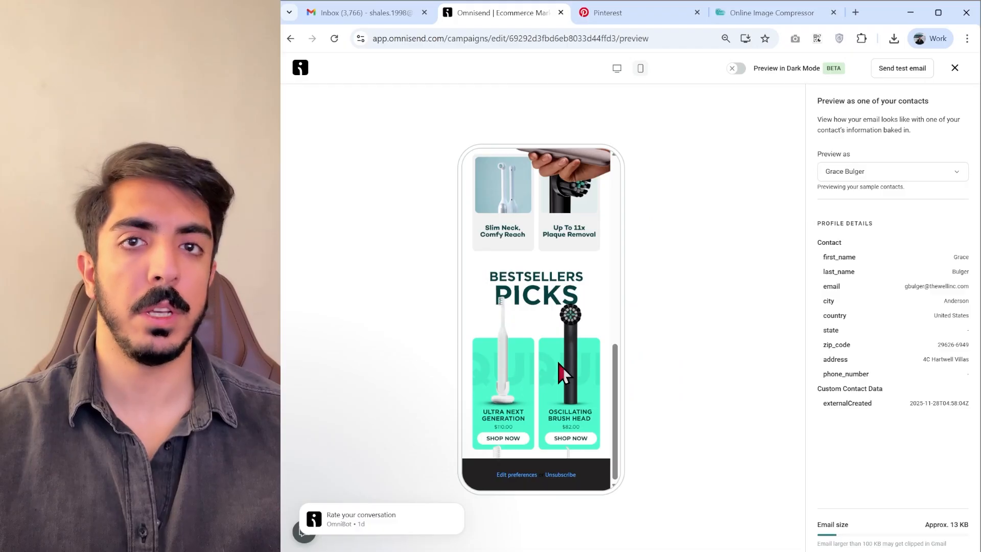
left_click(953, 68)
Duplicate the two-column bestseller layout and replace the copy's first image with Slice 76-min.jpg
scroll(611, 280, "down", 10)
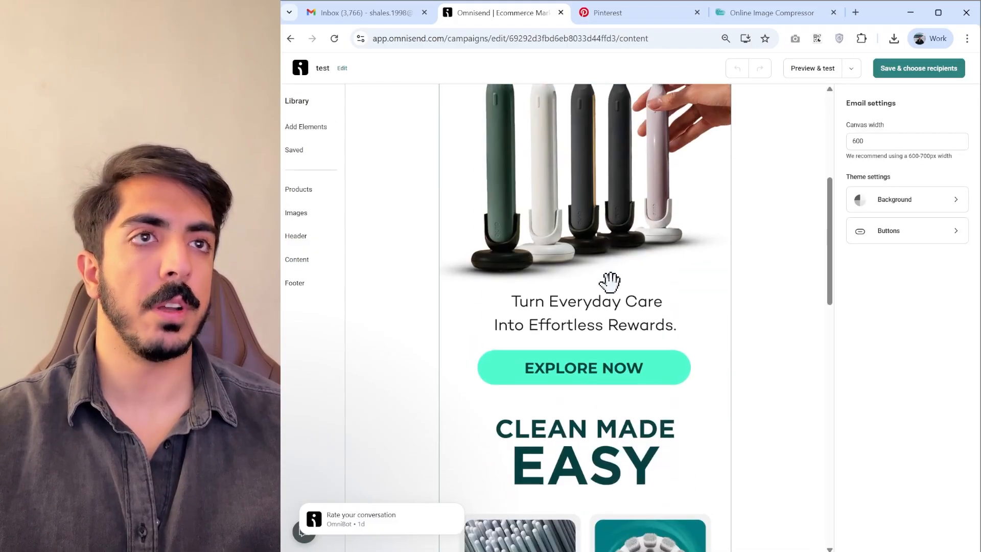
scroll(611, 286, "down", 3)
left_click(505, 278)
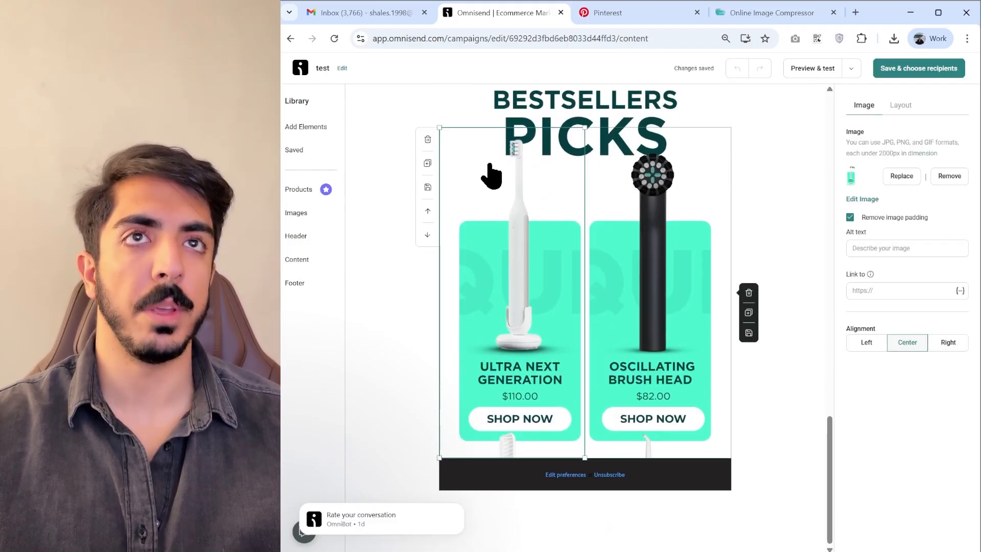
left_click(427, 164)
left_click(901, 179)
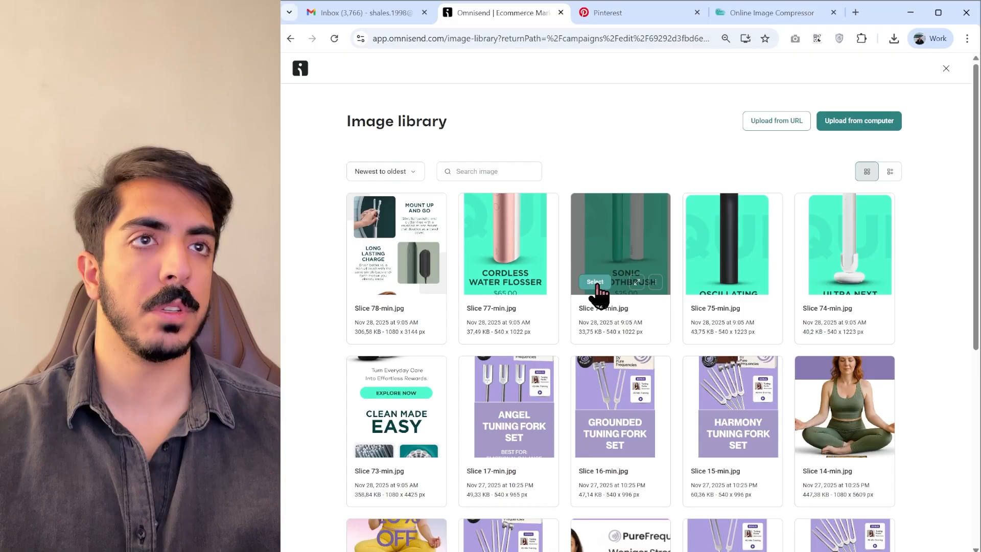
left_click(595, 283)
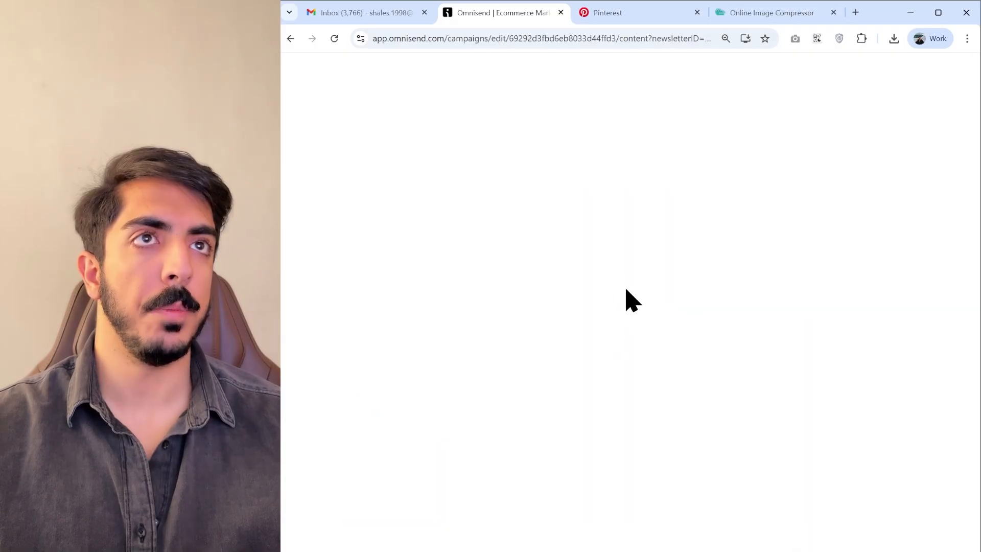
Replace the duplicated row's second image with Slice 77-min.jpg and check the row's mobile stacking setting
left_click(902, 176)
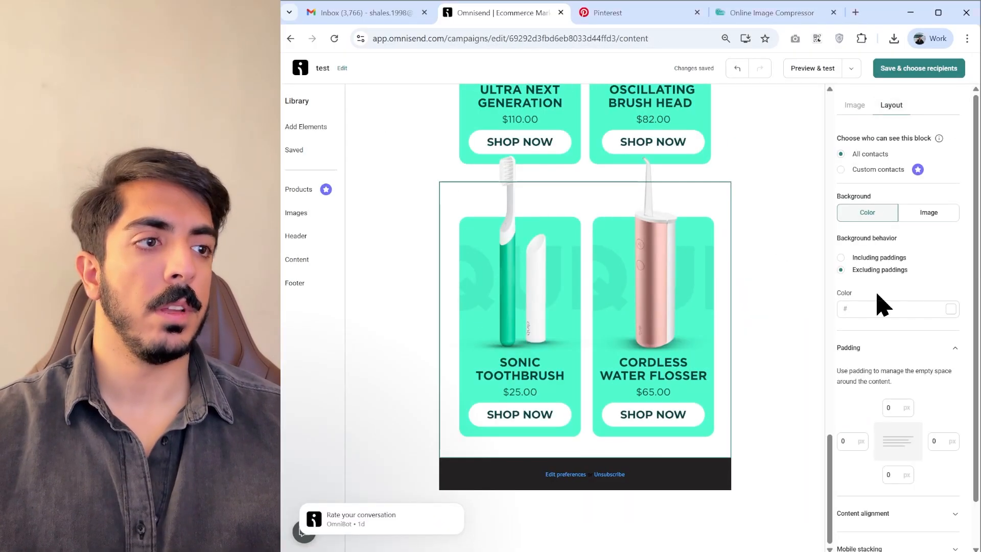
scroll(878, 296, "down", 2)
left_click(915, 503)
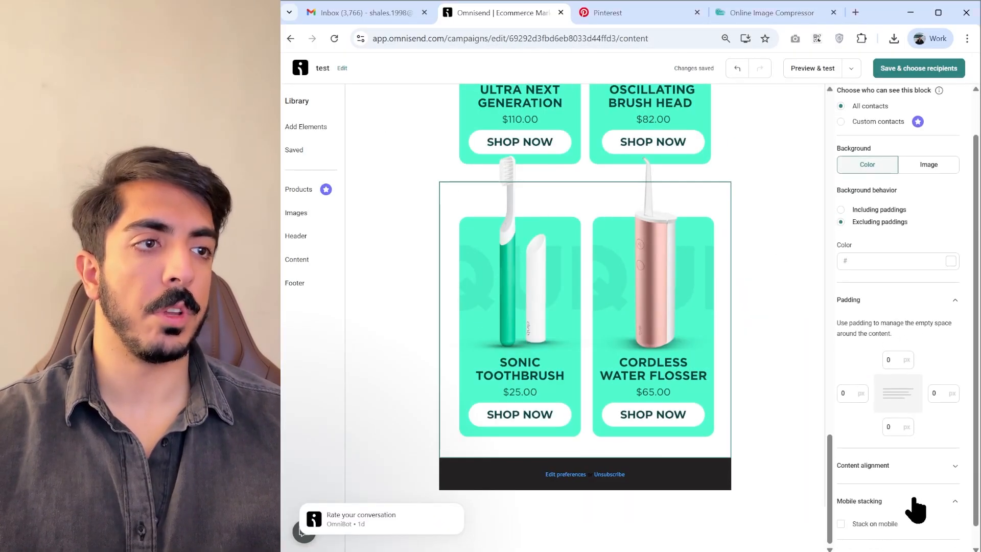
scroll(858, 516, "down", 1)
scroll(562, 337, "up", 2)
scroll(539, 343, "up", 10)
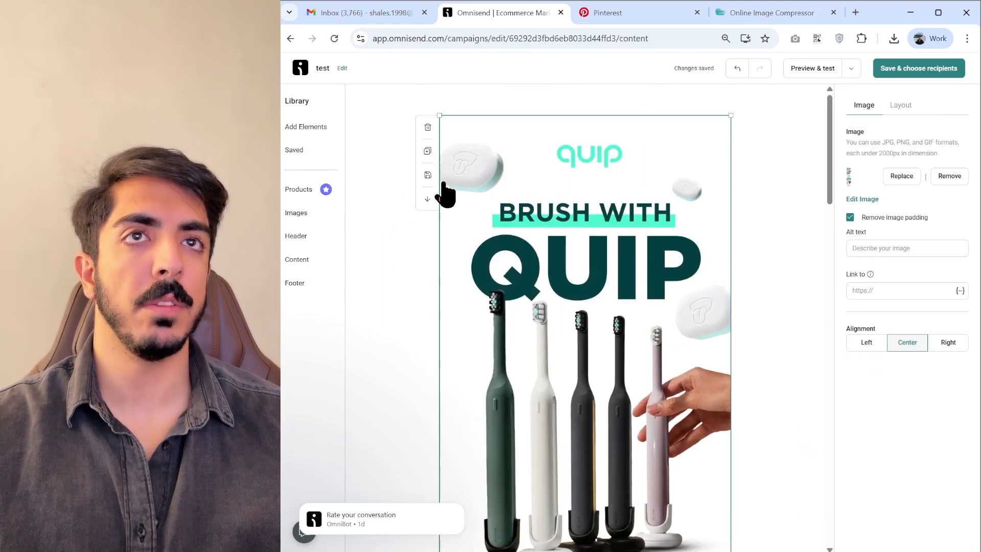
Duplicate the opening full-width image, move the copy below the last product row, and replace its picture with Slice 78-min.jpg
left_click(428, 152)
scroll(501, 253, "up", 1)
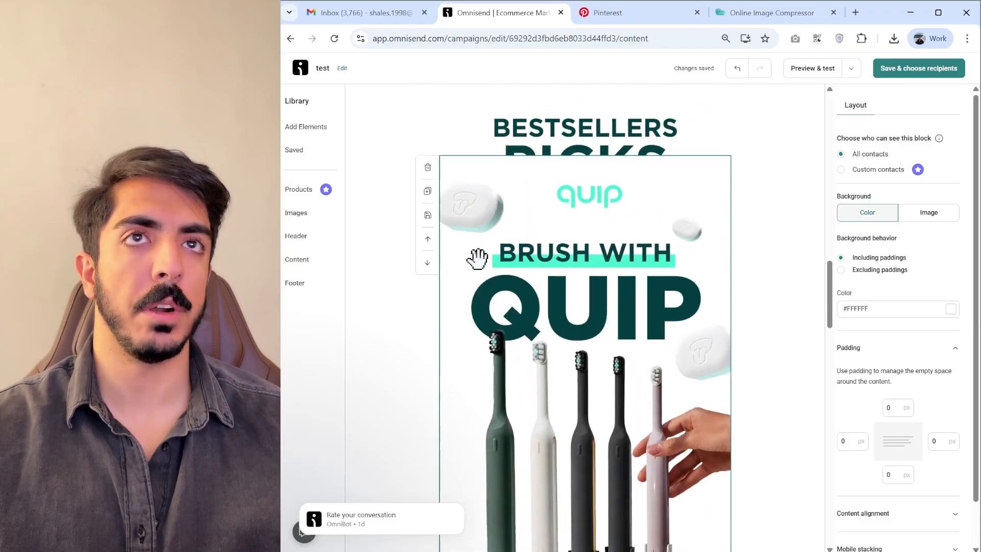
scroll(435, 215, "down", 1)
scroll(541, 234, "up", 4)
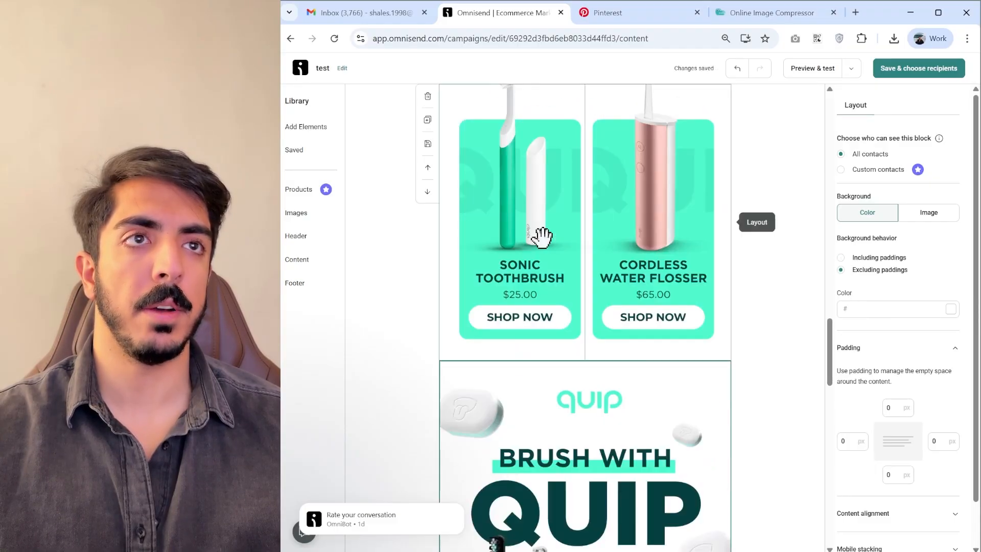
scroll(540, 234, "down", 4)
scroll(578, 293, "down", 9)
left_click(611, 276)
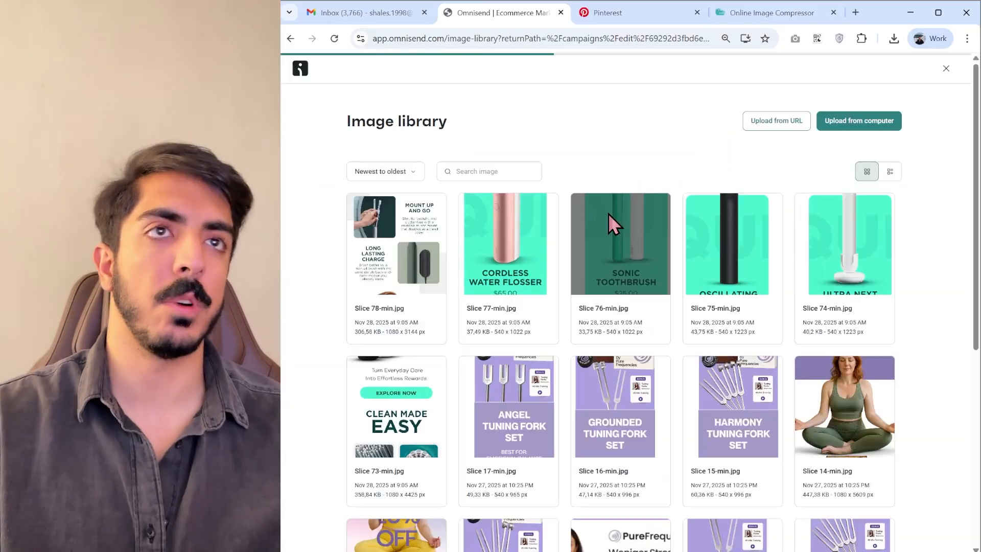
left_click(369, 282)
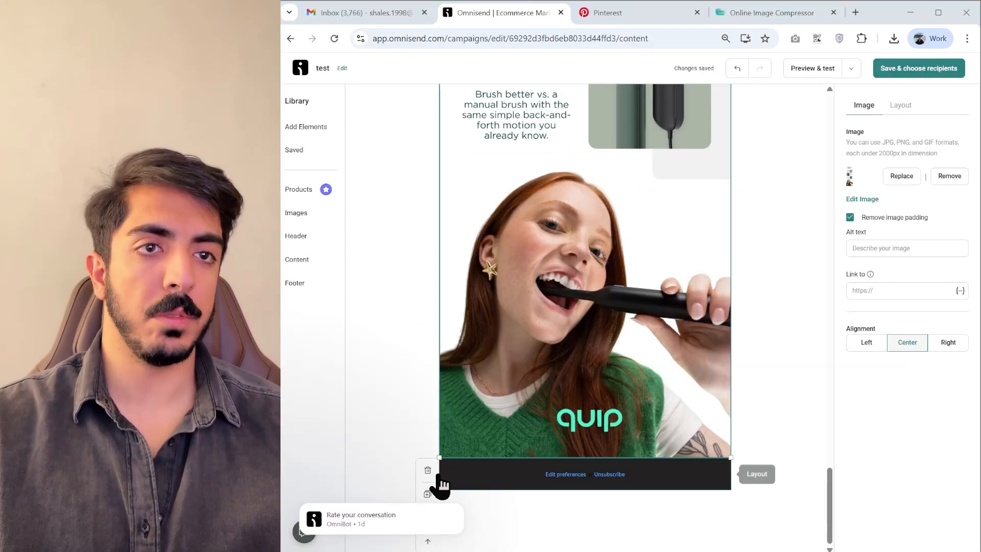
Delete the dark footer layout, open the email preview, and accept the automatically added unsubscribe link
left_click(429, 471)
left_click_drag(830, 490, 831, 99)
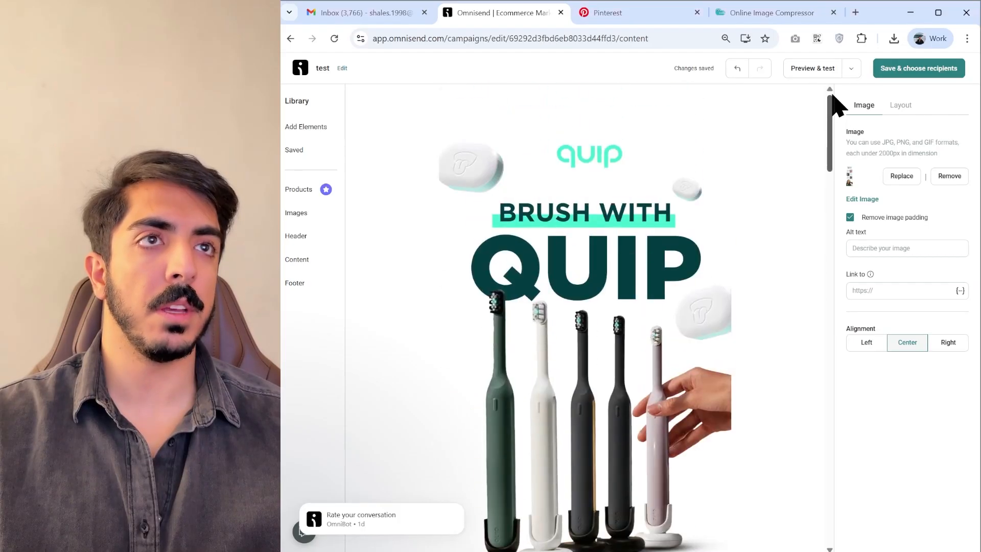
left_click(812, 89)
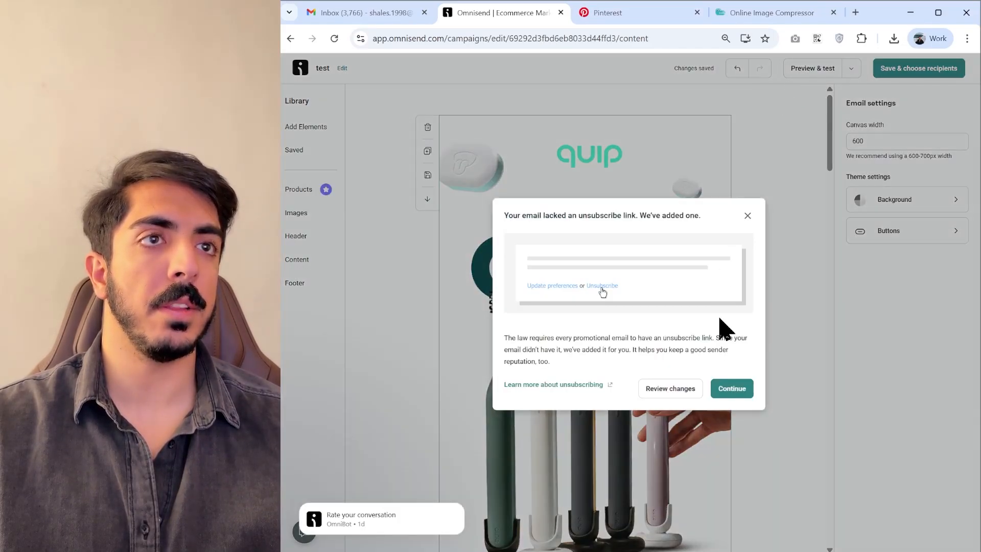
left_click(731, 388)
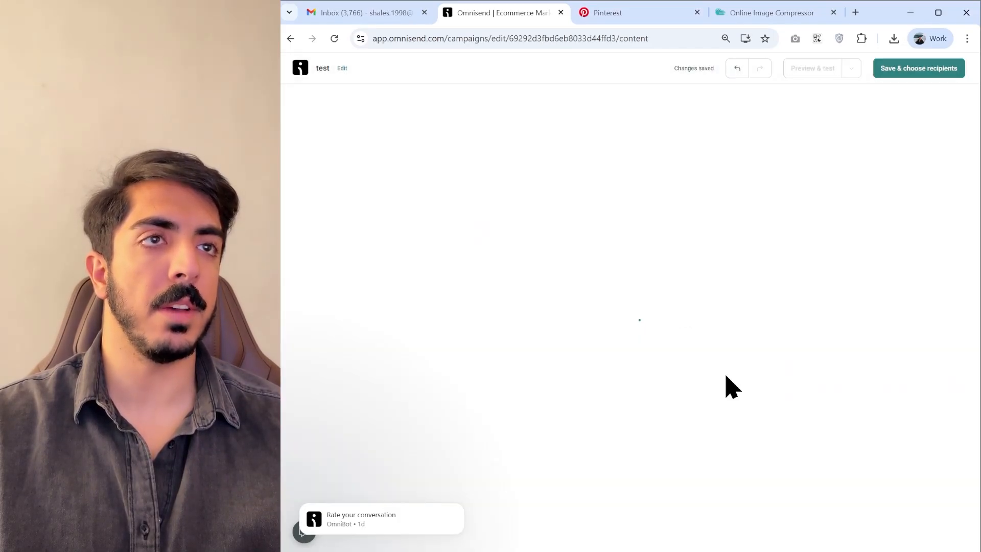
View the email at mobile size, compare it with the Quip design in Figma, and close the preview
left_click(641, 69)
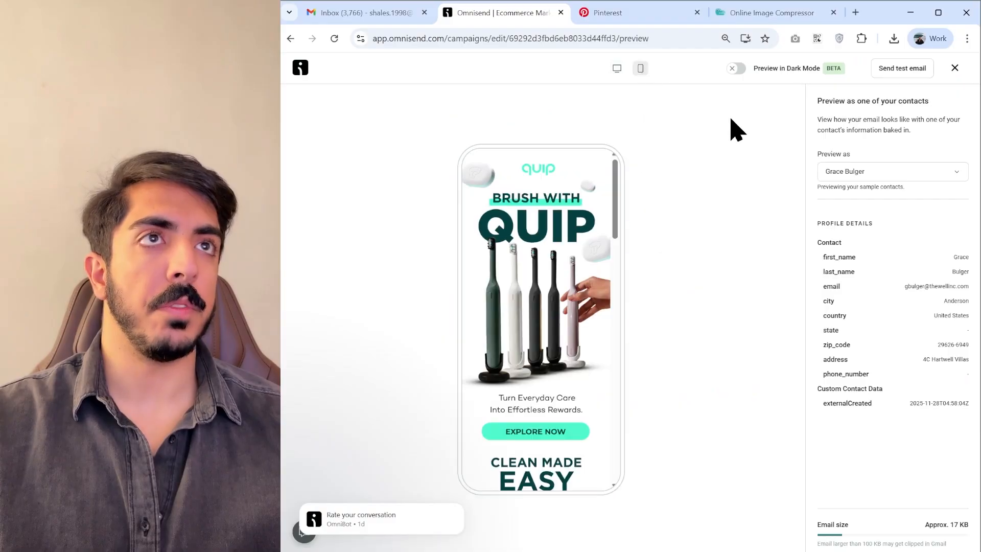
left_click_drag(616, 195, 621, 153)
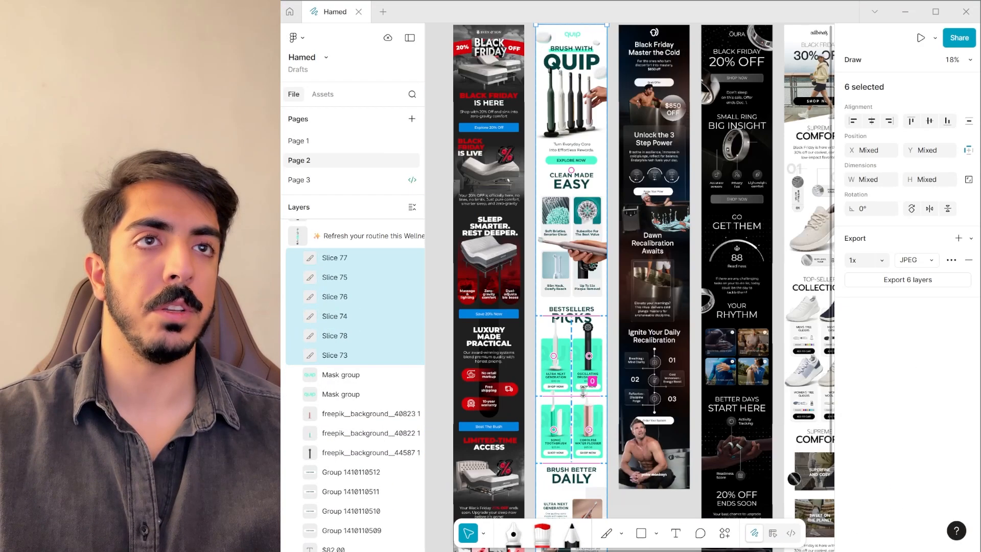
scroll(582, 391, "up", 2)
left_click(599, 240)
scroll(600, 240, "up", 4)
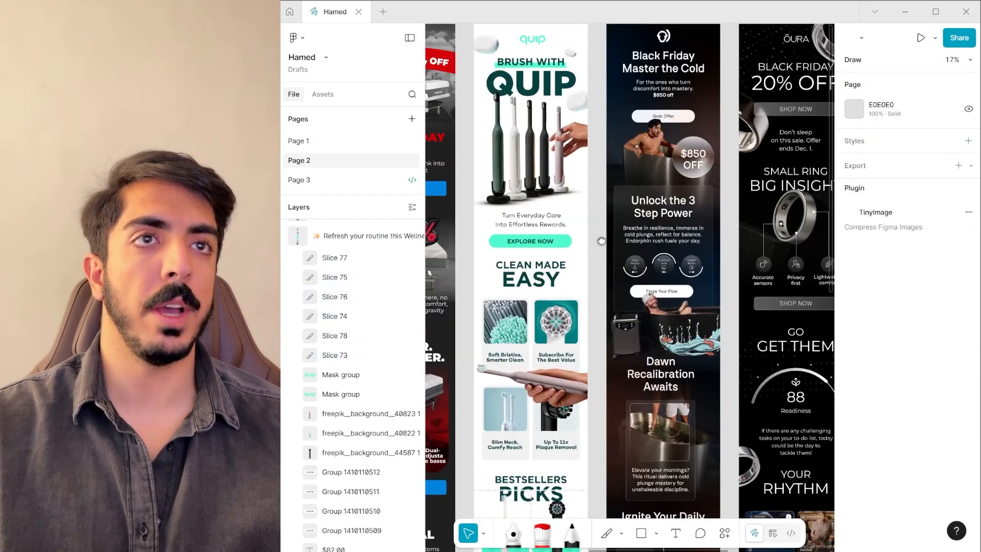
scroll(624, 244, "down", 2)
scroll(624, 244, "down", 3)
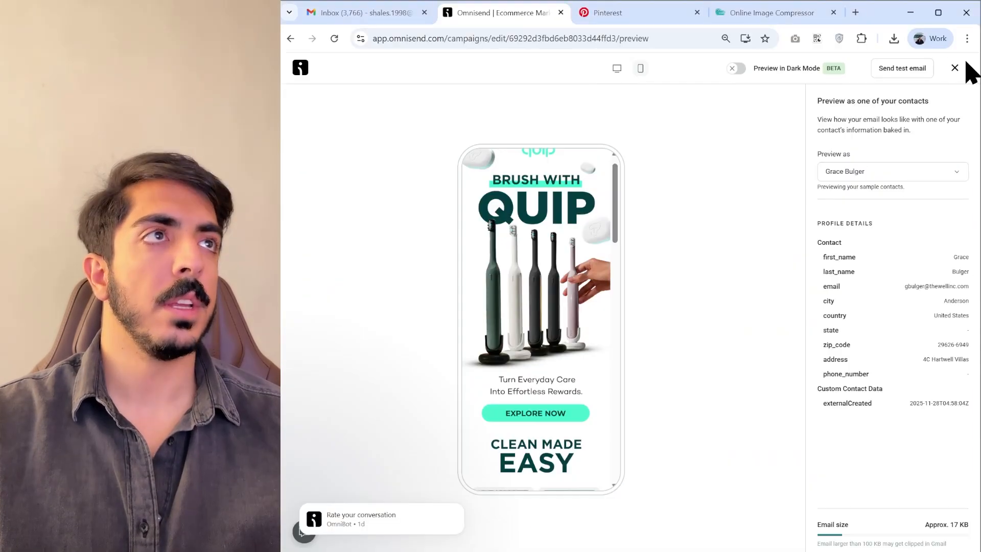
left_click(964, 70)
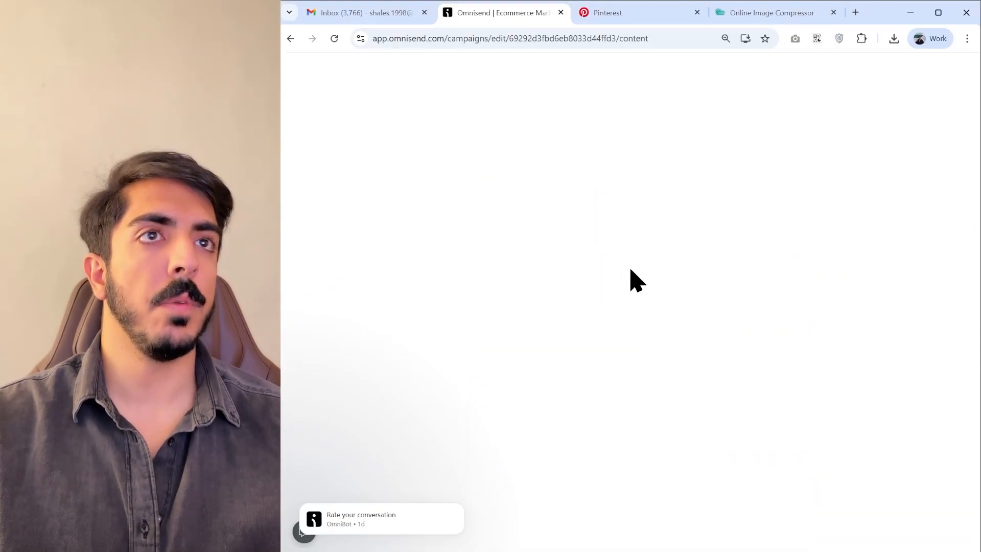
Select the opening Quip image, open the Quip website in a new browser tab, and copy its homepage address
left_click(611, 255)
scroll(679, 307, "down", 3)
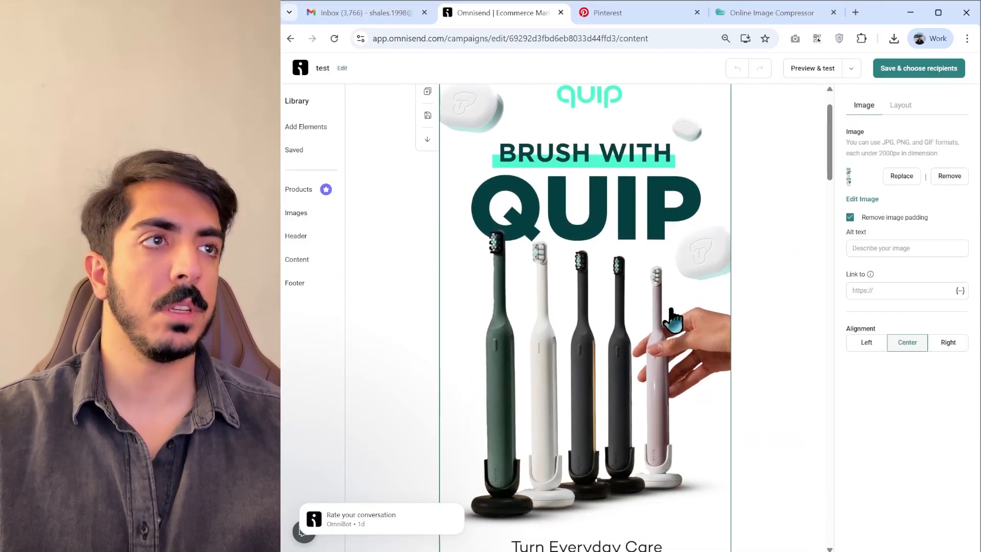
scroll(568, 290, "up", 3)
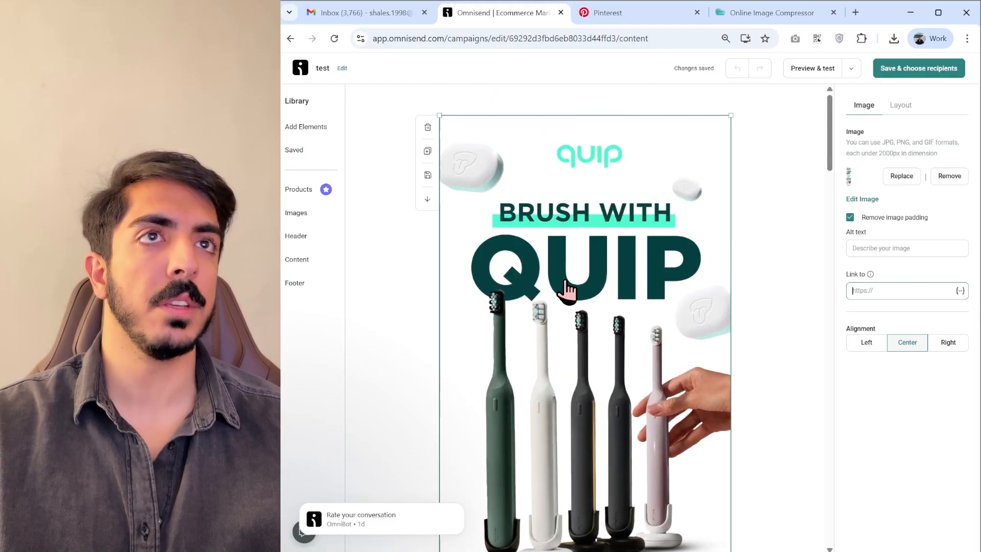
left_click(856, 13)
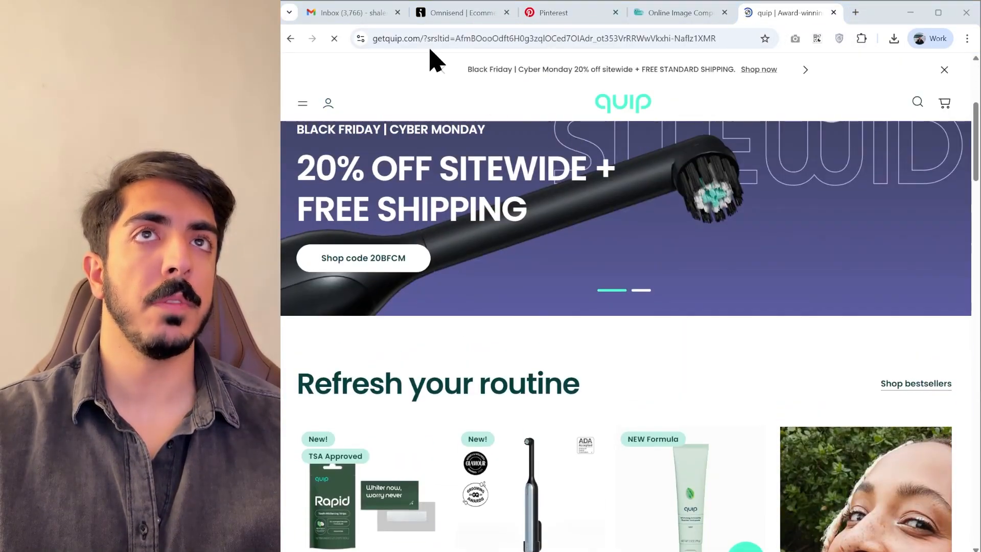
left_click(424, 41)
left_click(437, 39)
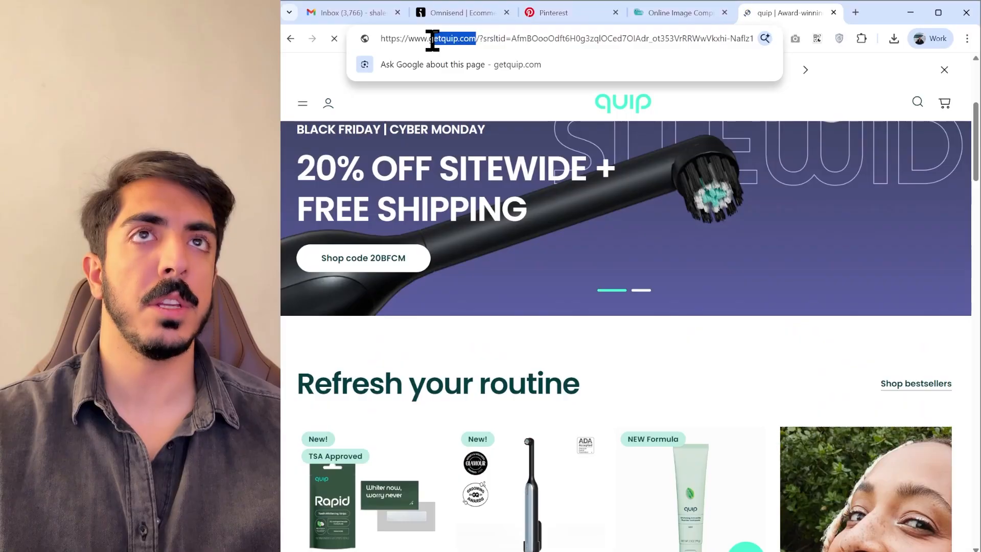
left_click_drag(432, 40, 412, 55)
left_click(462, 12)
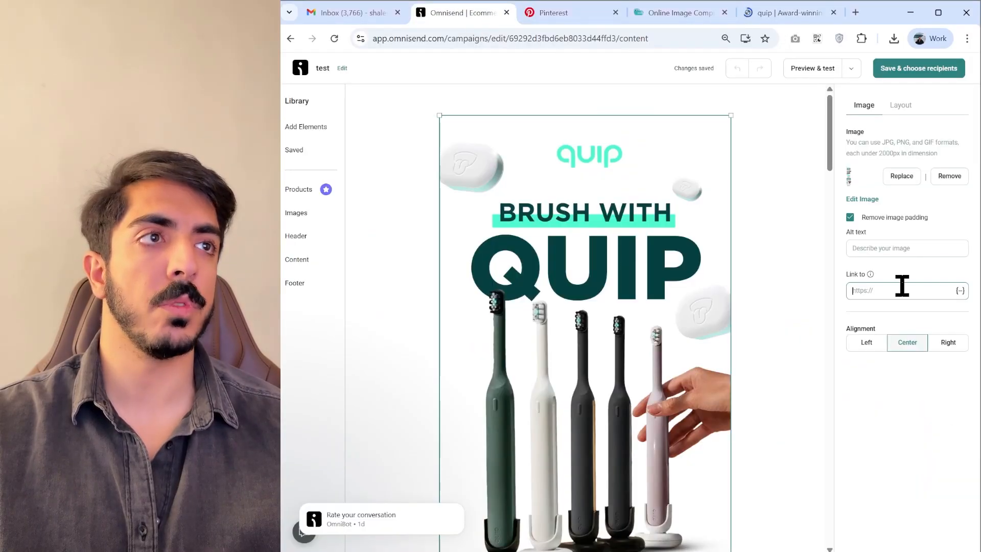
scroll(775, 324, "down", 20)
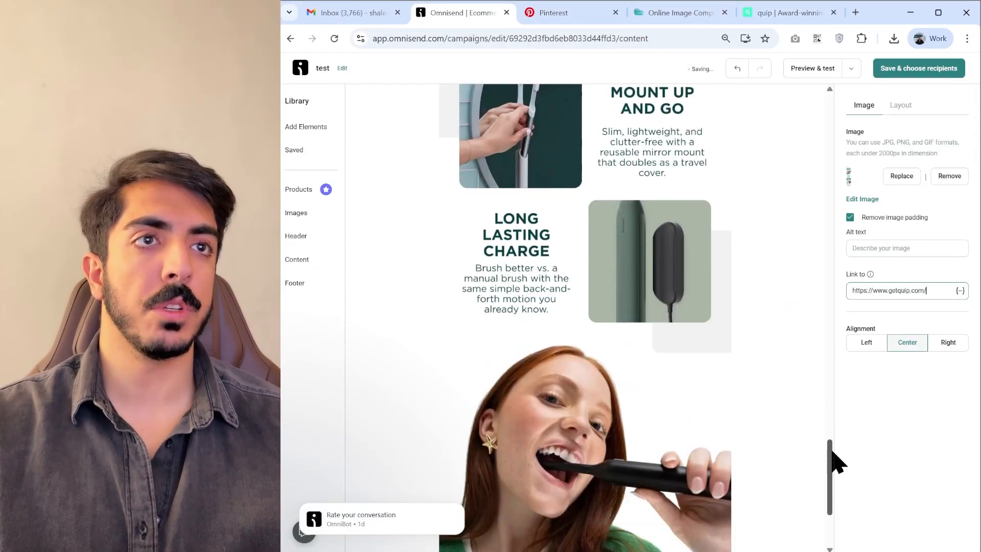
scroll(653, 360, "down", 1)
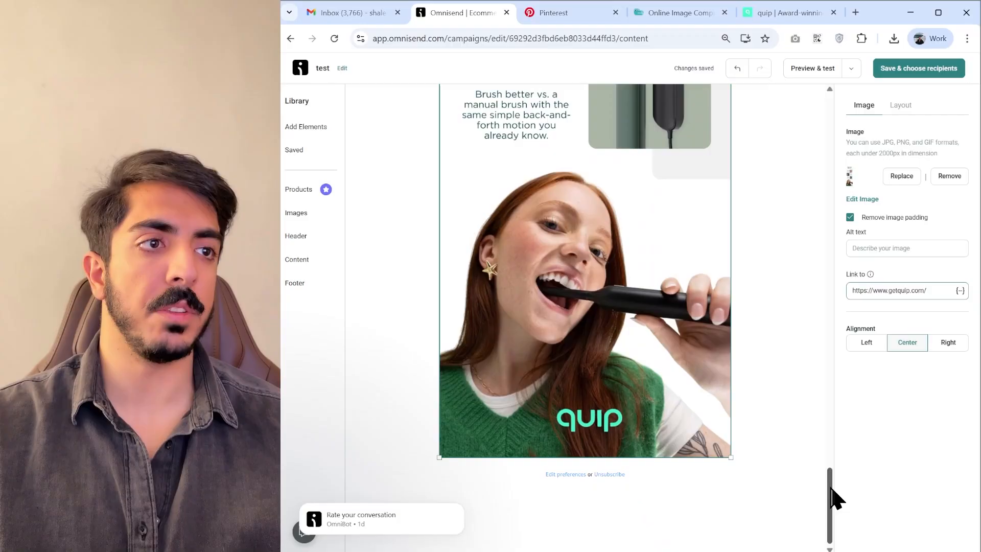
Select the first bestseller image, switch to the Quip website, dismiss its sign-up popup, and find the Refresh your routine products
left_click_drag(831, 490, 815, 308)
scroll(815, 308, "down", 1)
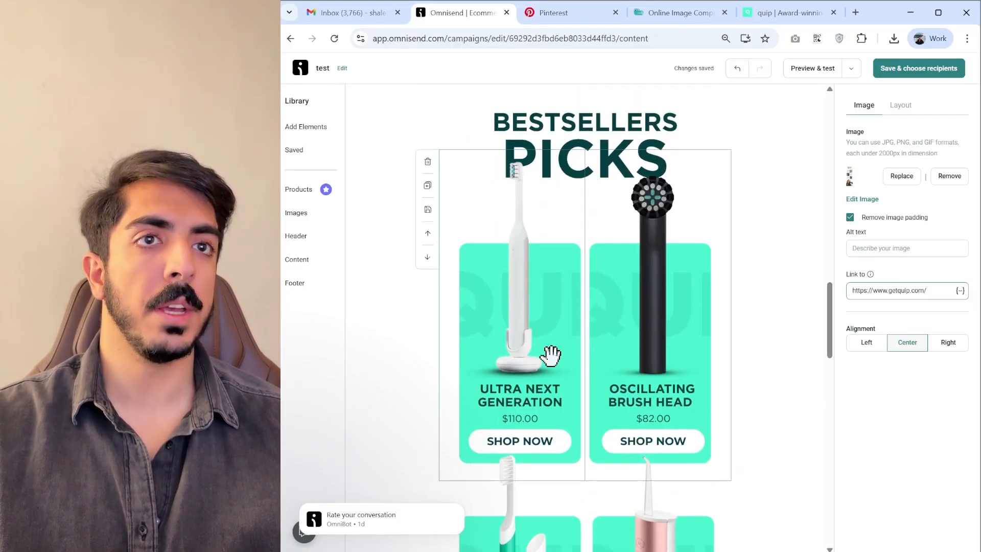
left_click(557, 356)
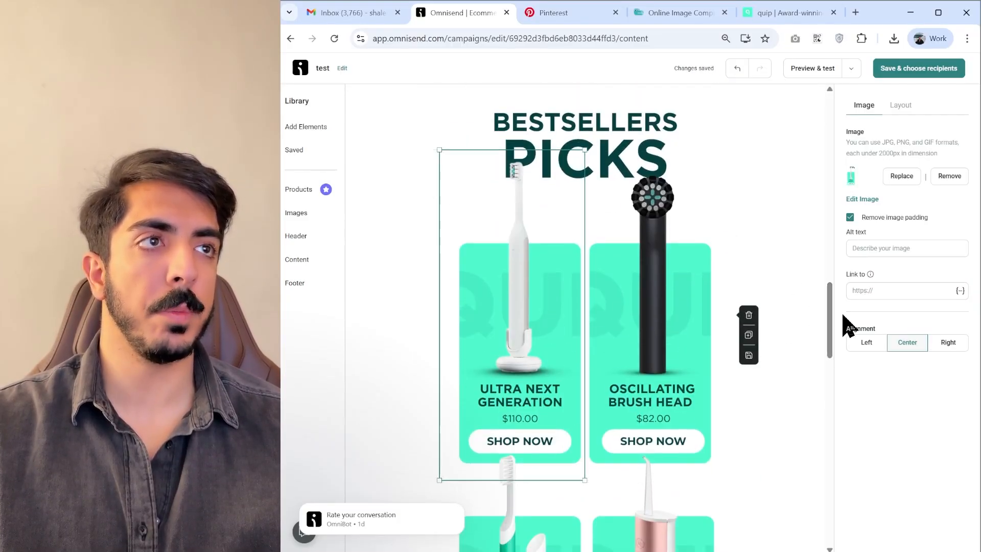
left_click(782, 13)
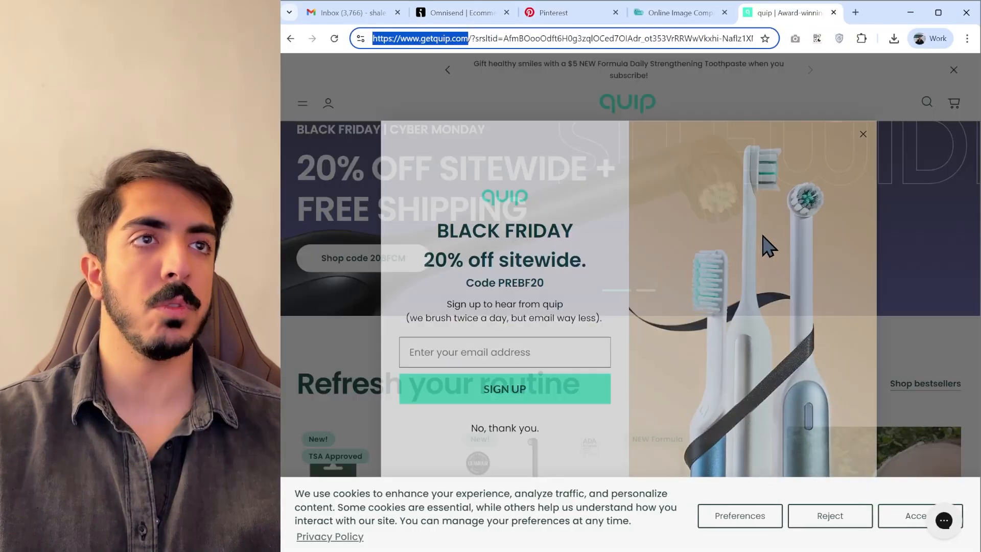
left_click(862, 131)
mouse_move(975, 153)
left_mouse_down()
mouse_move(977, 250)
mouse_move(977, 171)
left_mouse_up()
scroll(882, 268, "down", 1)
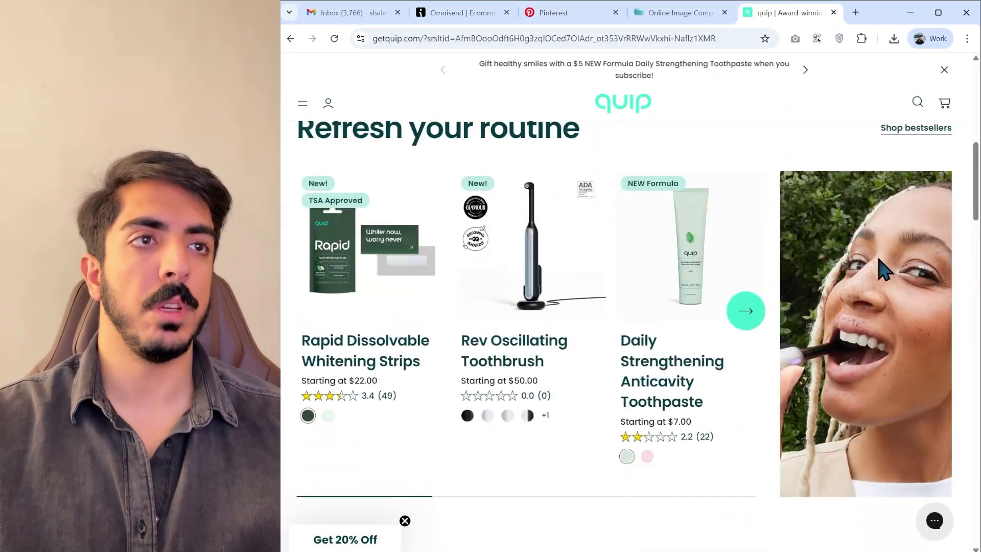
Open the Sonic Toothbrush product page in its own browser tab from the product carousel and copy its address
left_click(749, 313)
left_click(750, 313)
left_click(750, 314)
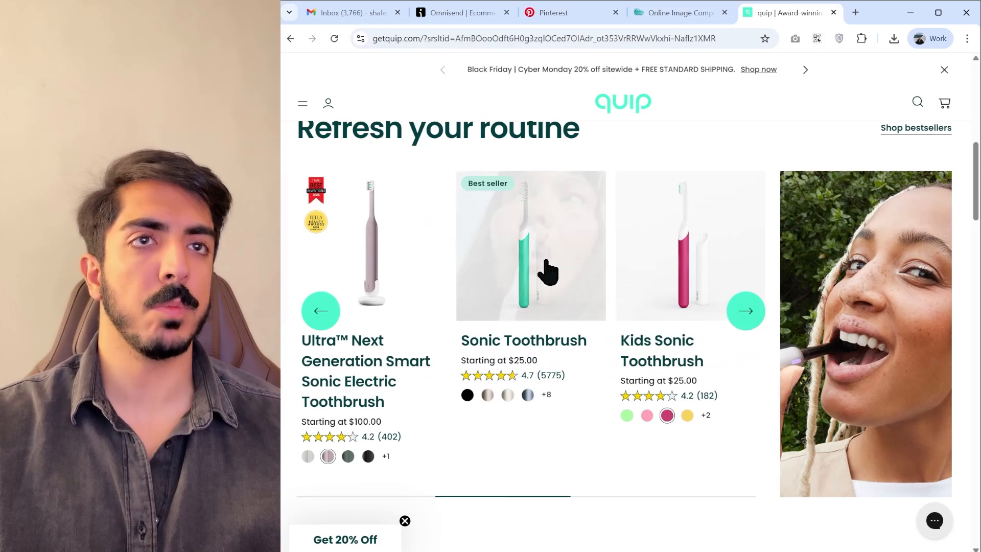
middle_click(537, 284)
left_click(793, 14)
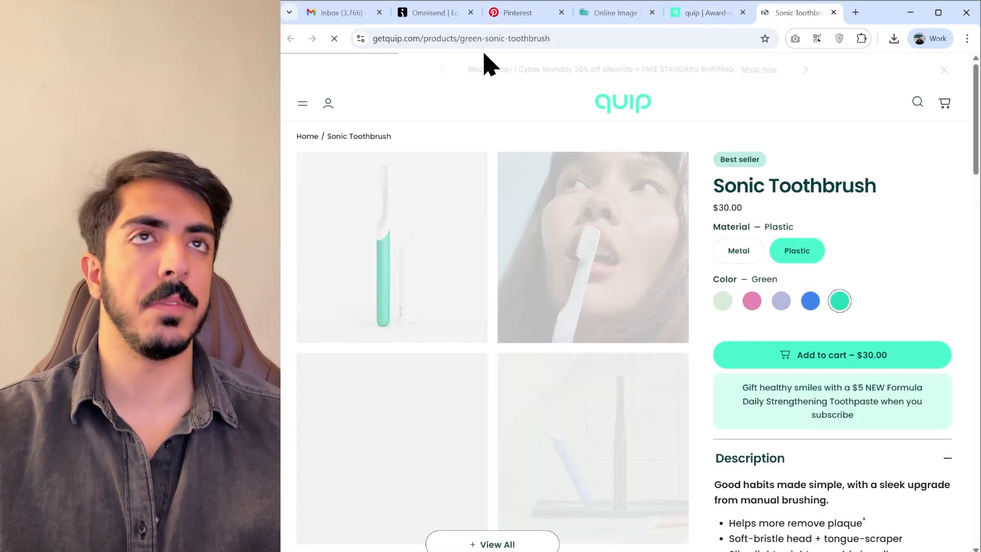
left_click(547, 40)
Return to Omnisend and link the Sonic Toothbrush image to getquip.com/products/green-sonic-toothbrush
left_click(434, 13)
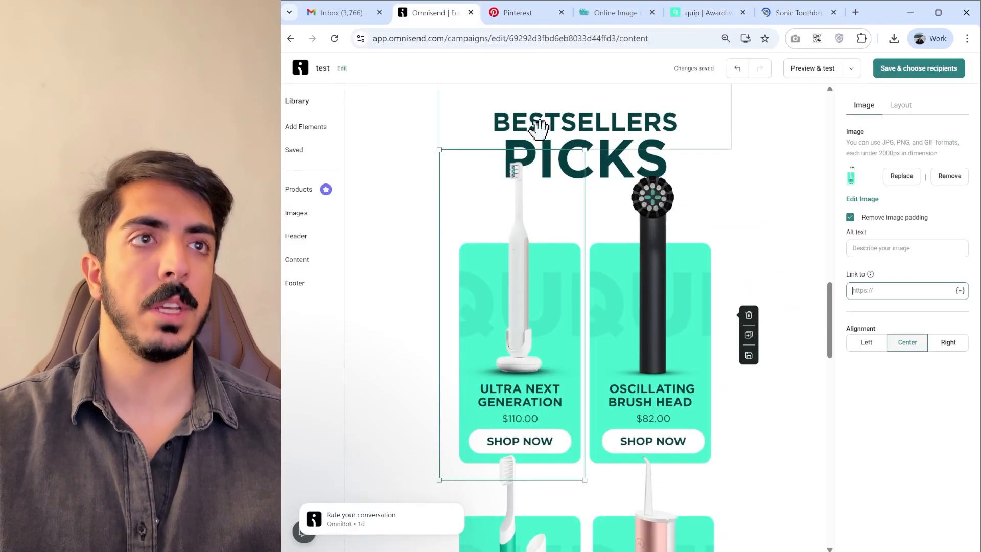
scroll(562, 291, "down", 5)
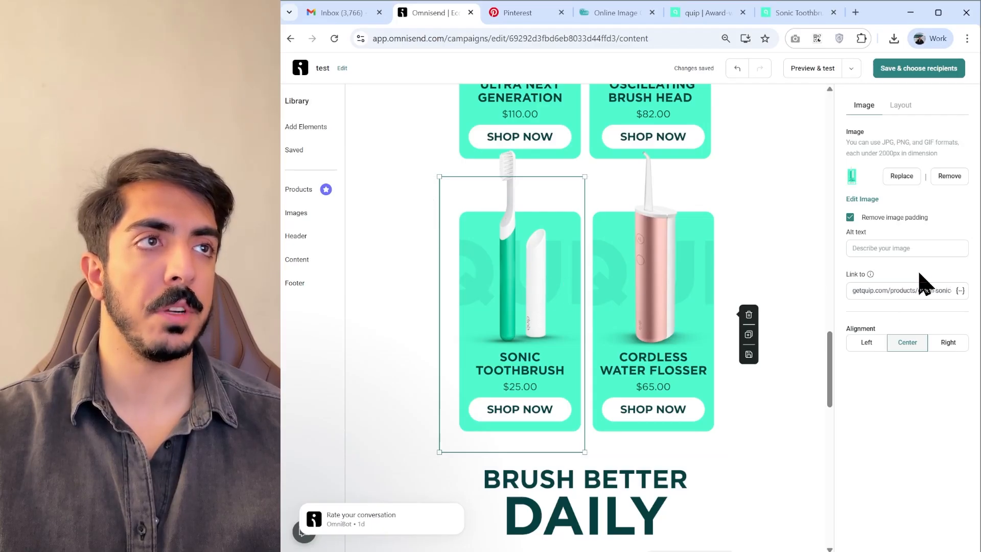
scroll(674, 285, "up", 2)
scroll(715, 332, "down", 8)
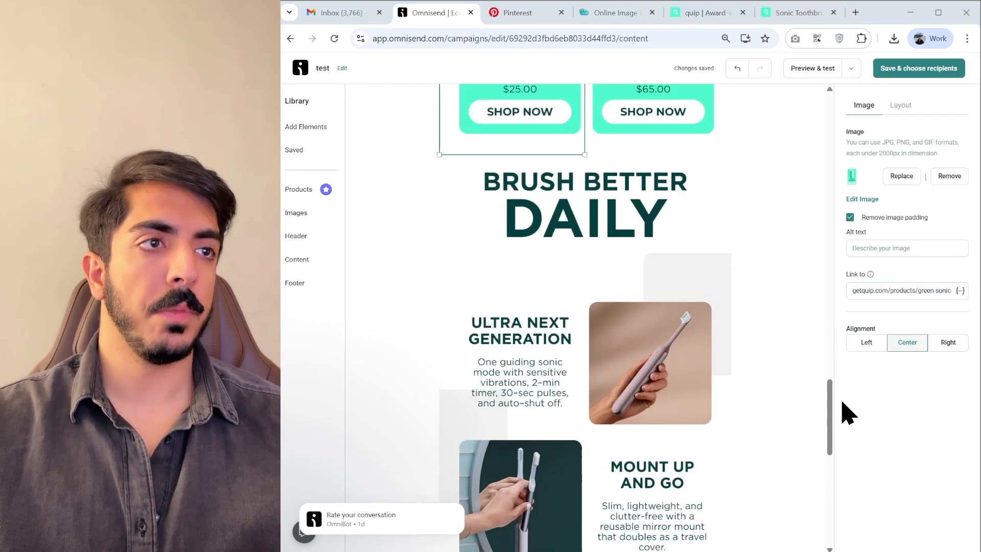
left_click_drag(830, 393, 830, 116)
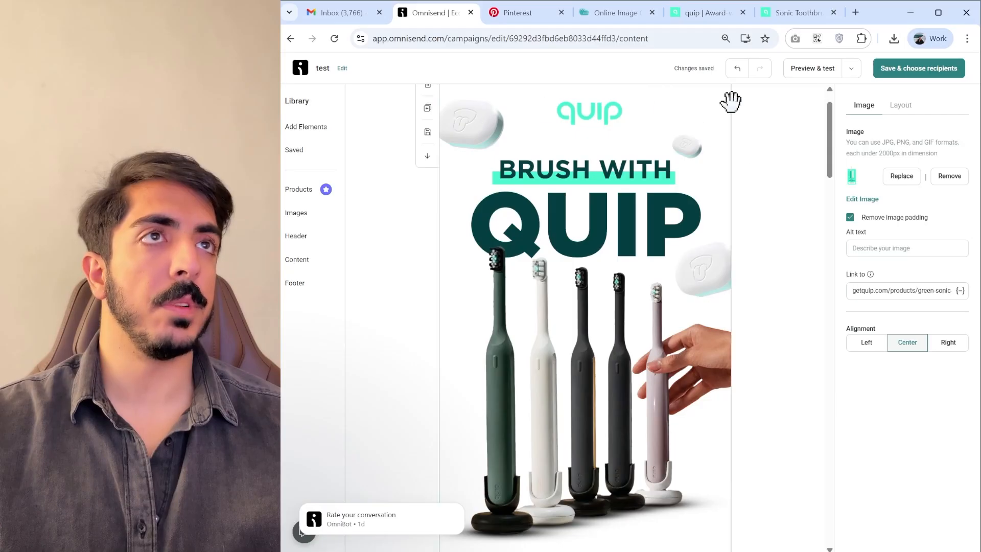
Save the email content, continue to the recipients, switch to choosing segments, and open the list of available segments
left_click(930, 75)
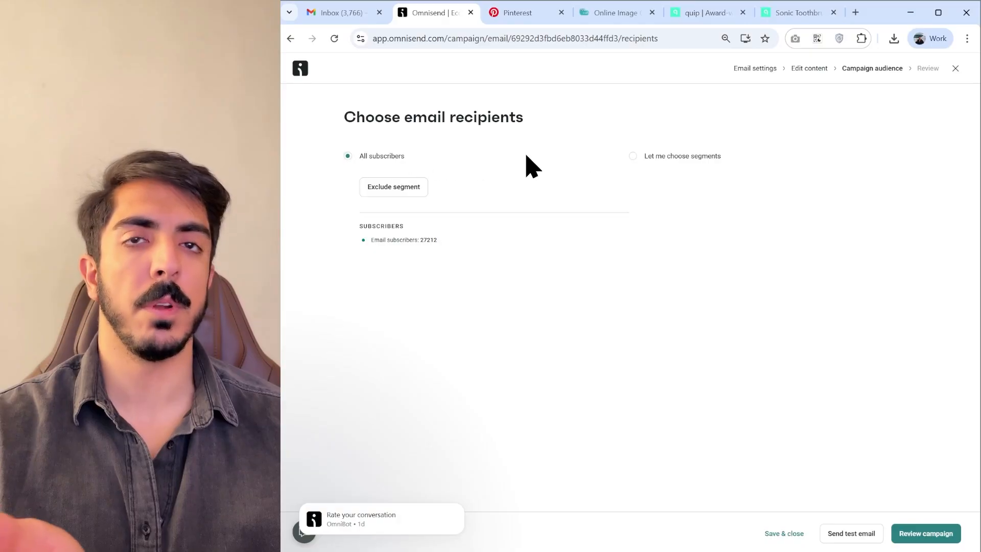
left_click(667, 158)
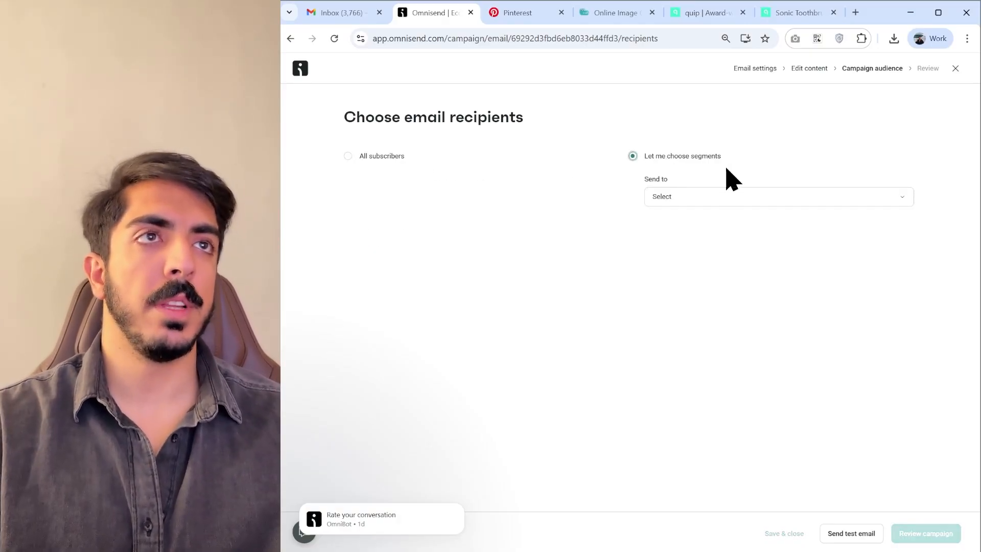
left_click(705, 201)
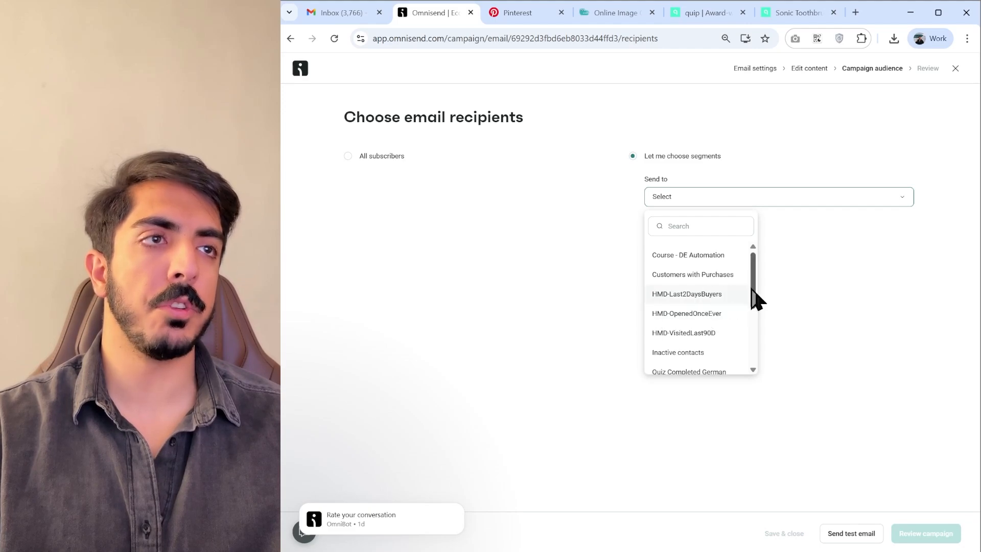
left_click_drag(751, 286, 751, 261)
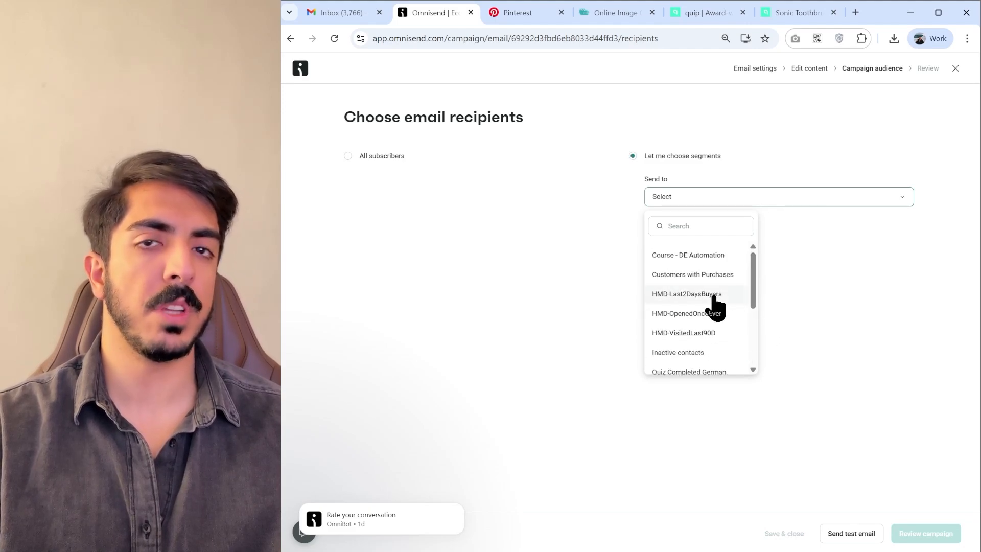
Open Omnisend in a new browser tab and start a new audience segment from scratch
left_click(857, 14)
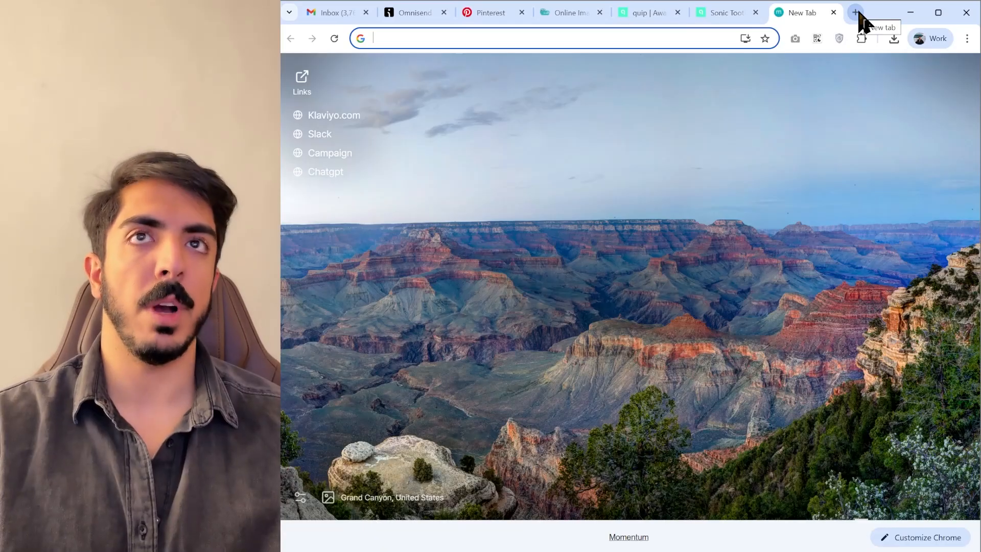
type("omnisend | Ecommerce Marketing Automation")
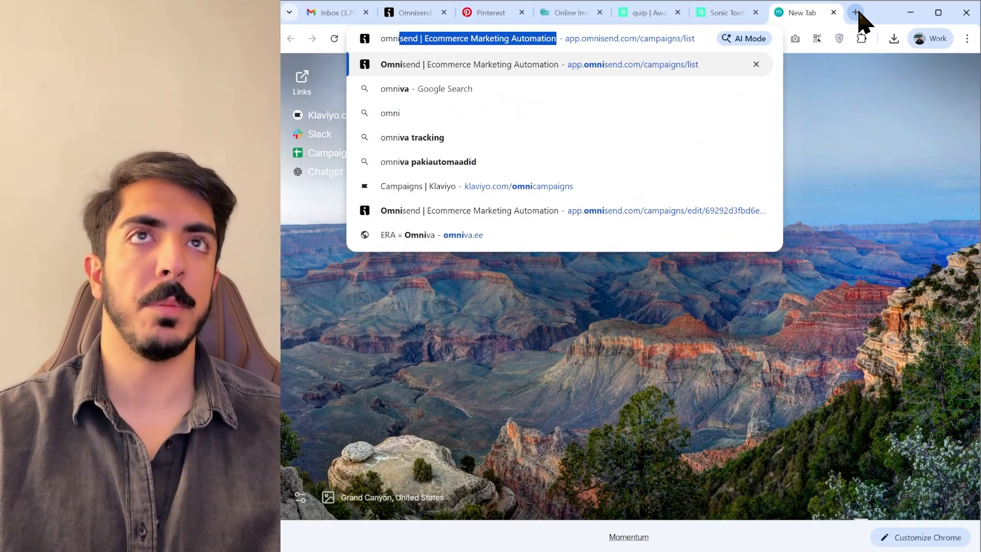
key("Return")
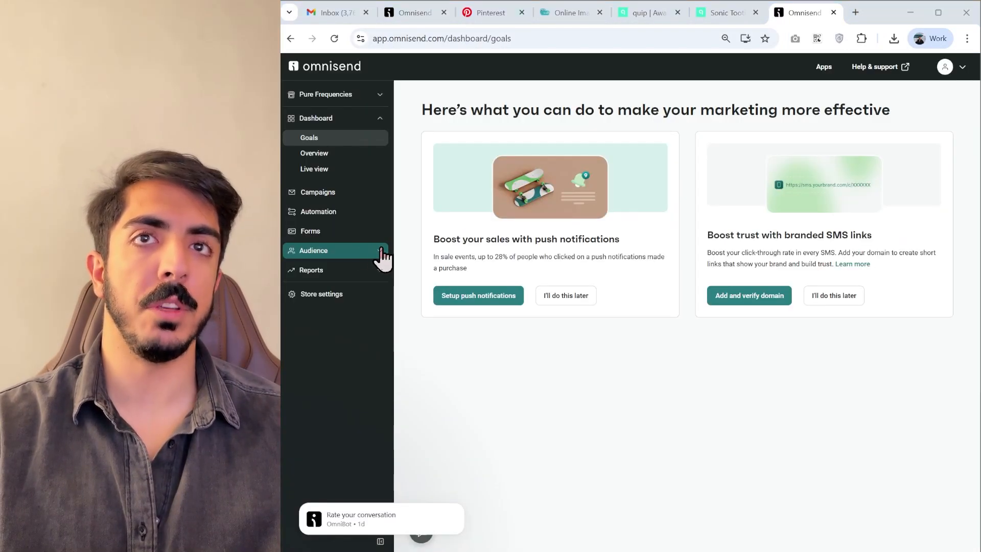
left_click(380, 250)
left_click(329, 286)
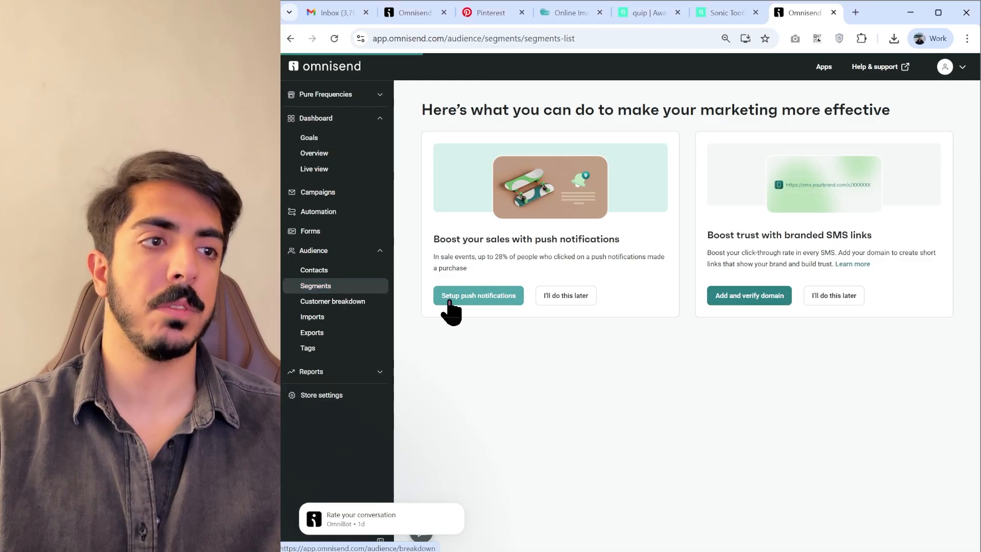
left_click(904, 116)
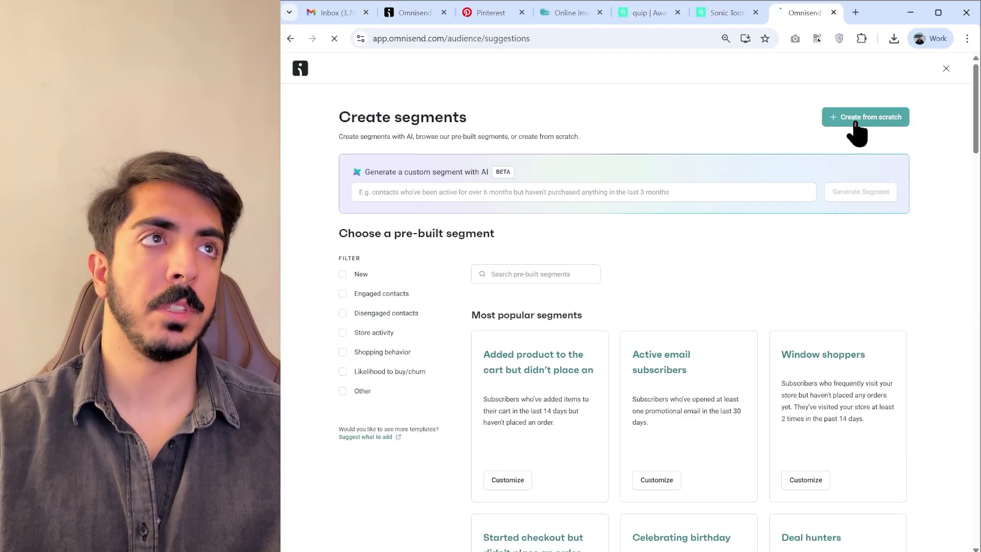
left_click(852, 122)
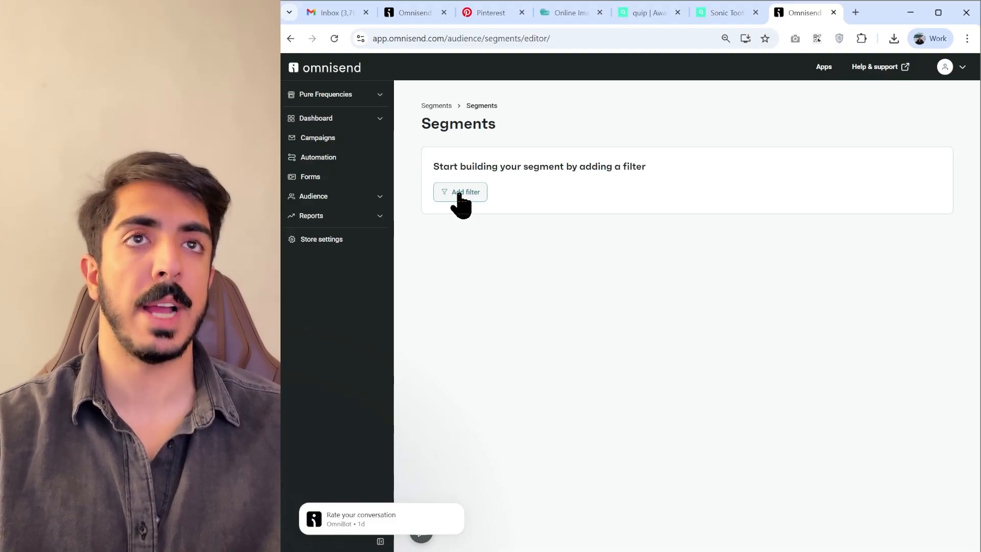
Add an Opened message filter for at least 1 time and set its time frame to in the last
left_click(460, 204)
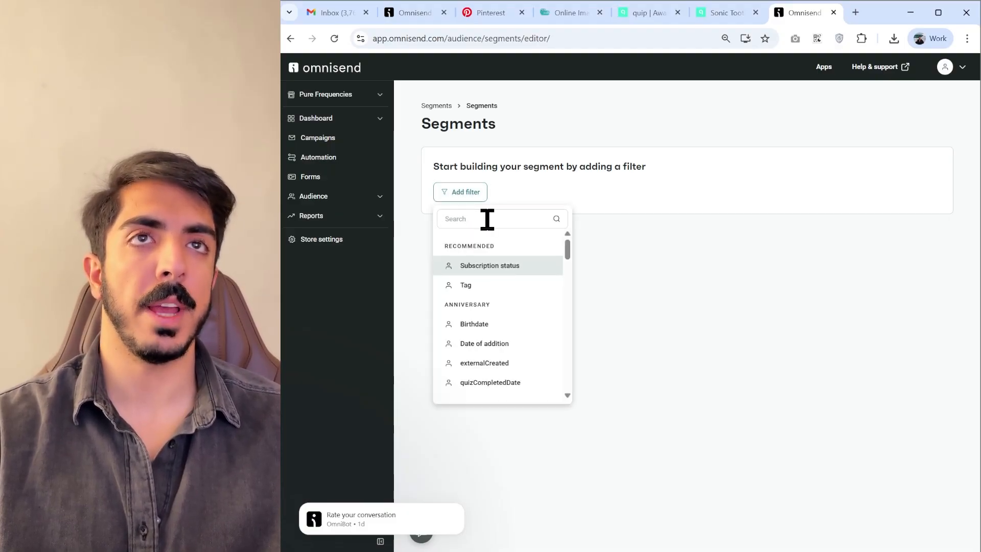
type("email")
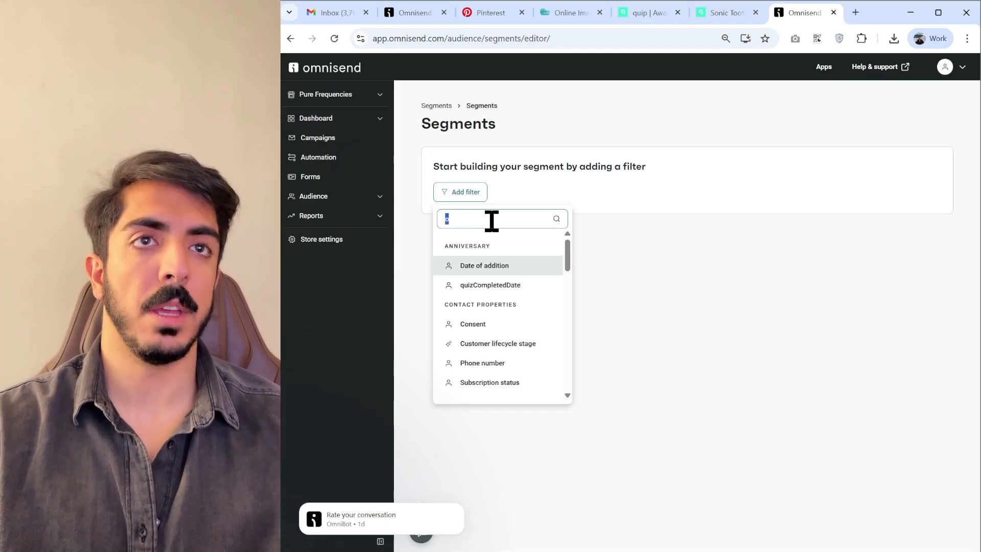
left_click(486, 327)
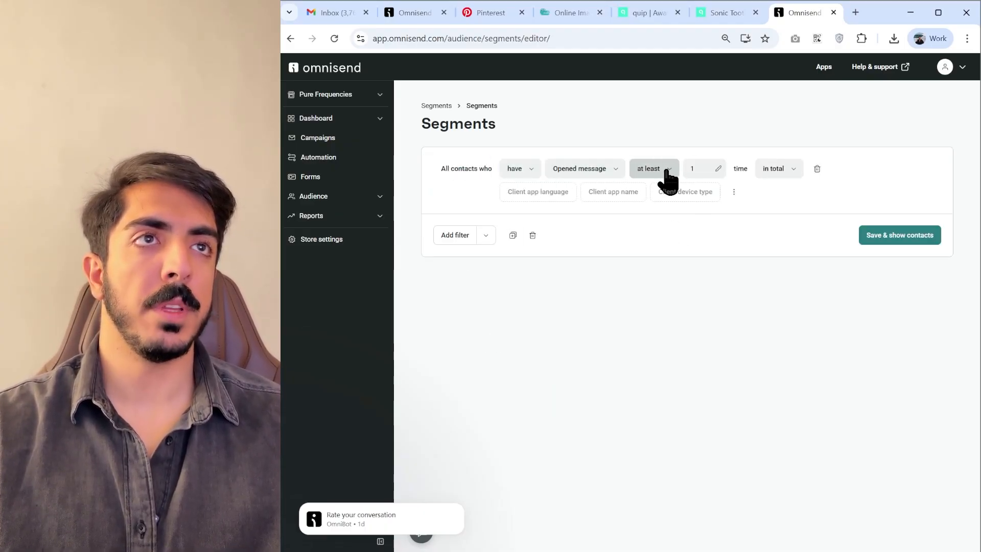
left_click(767, 170)
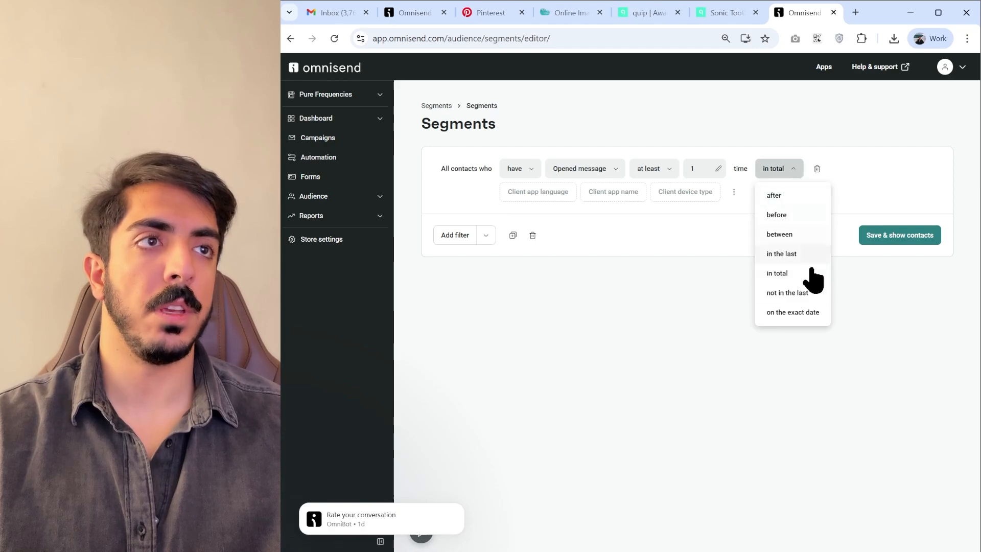
left_click(781, 253)
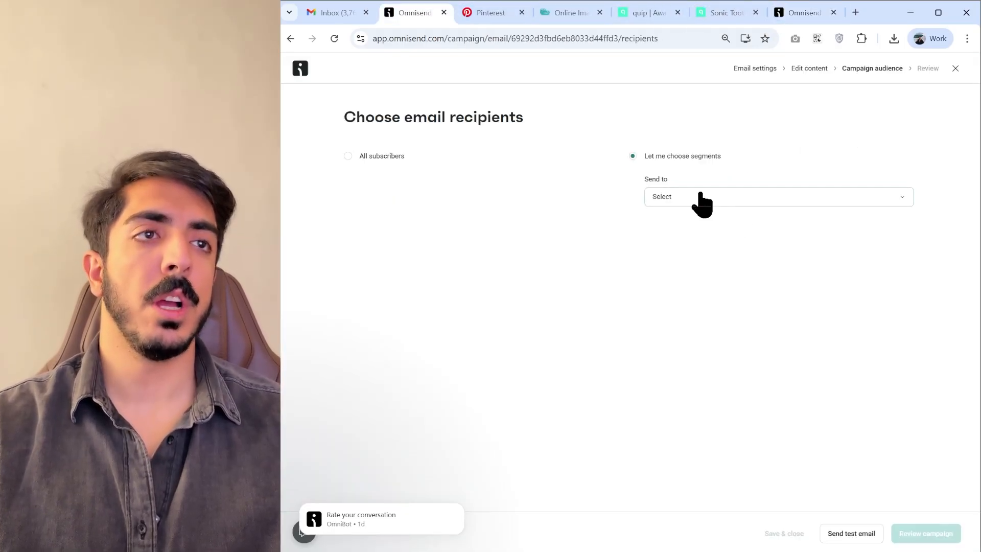
Return to the campaign's recipients, send it to the Quiz Completed German segment, and continue to the campaign review
left_click(701, 196)
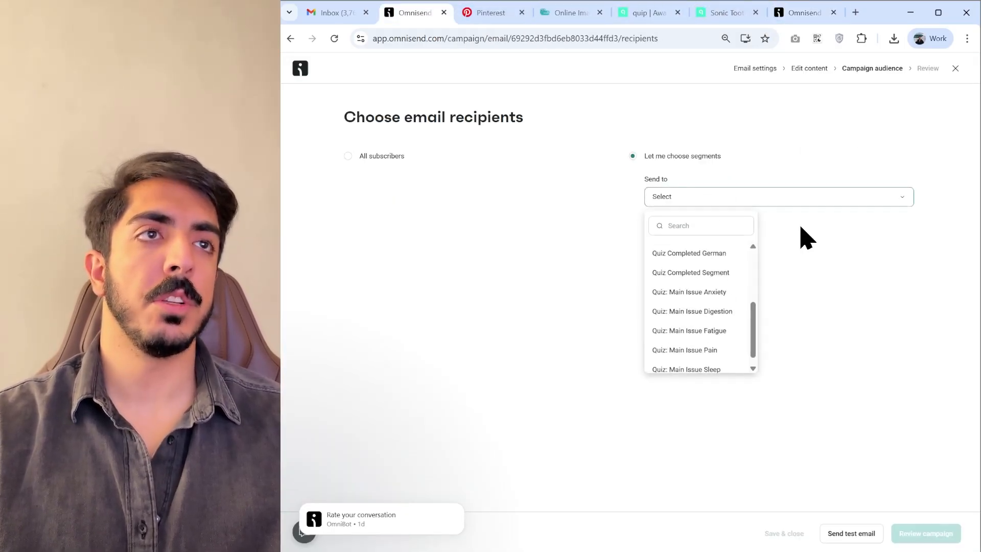
left_click(688, 254)
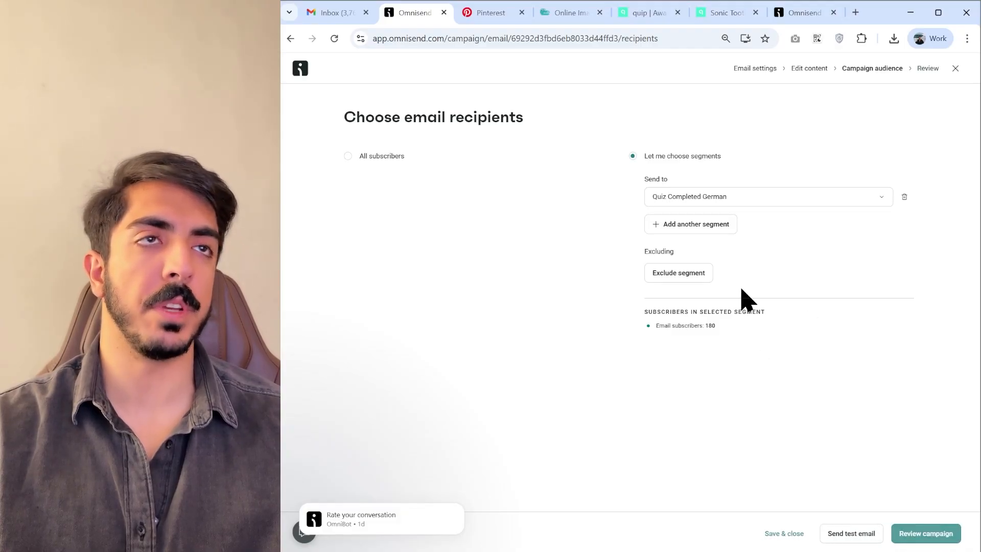
scroll(761, 305, "down", 2)
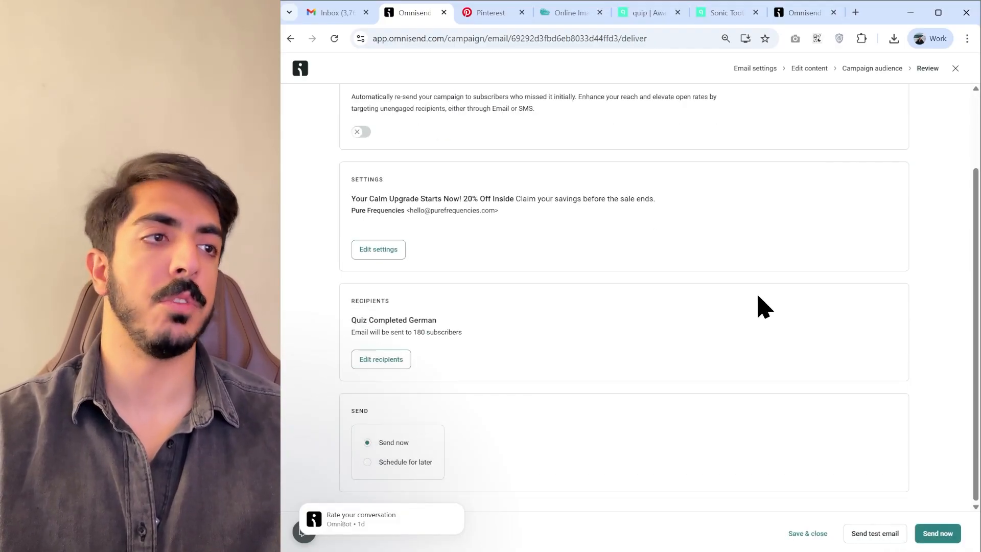
Set the campaign to Schedule for later and open the calendar for its send date
left_click(398, 463)
scroll(470, 449, "down", 2)
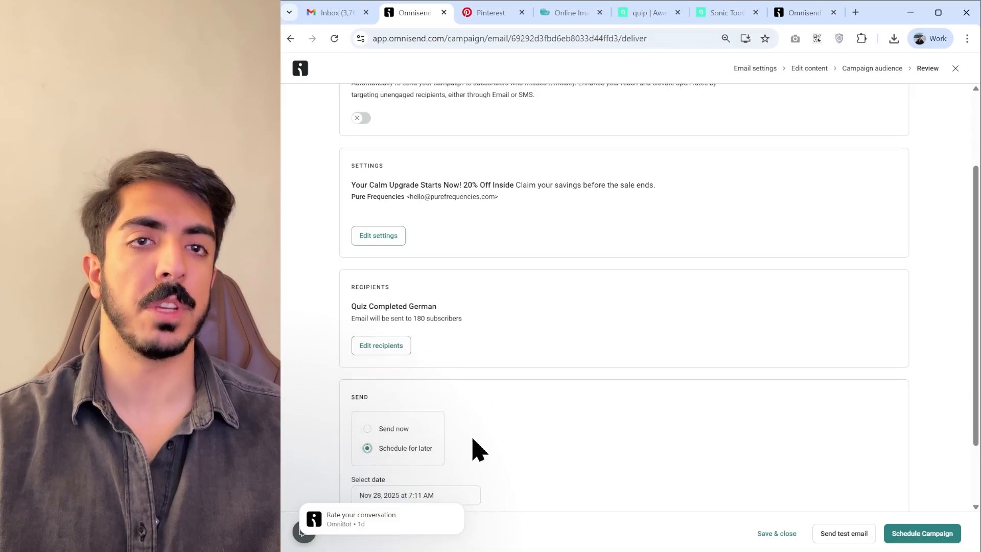
left_click(437, 412)
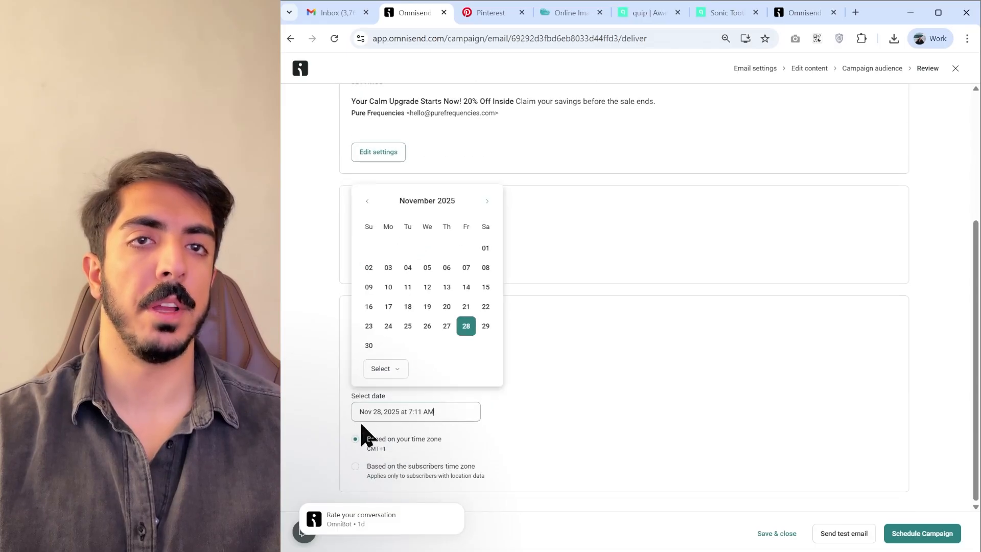
left_click(769, 428)
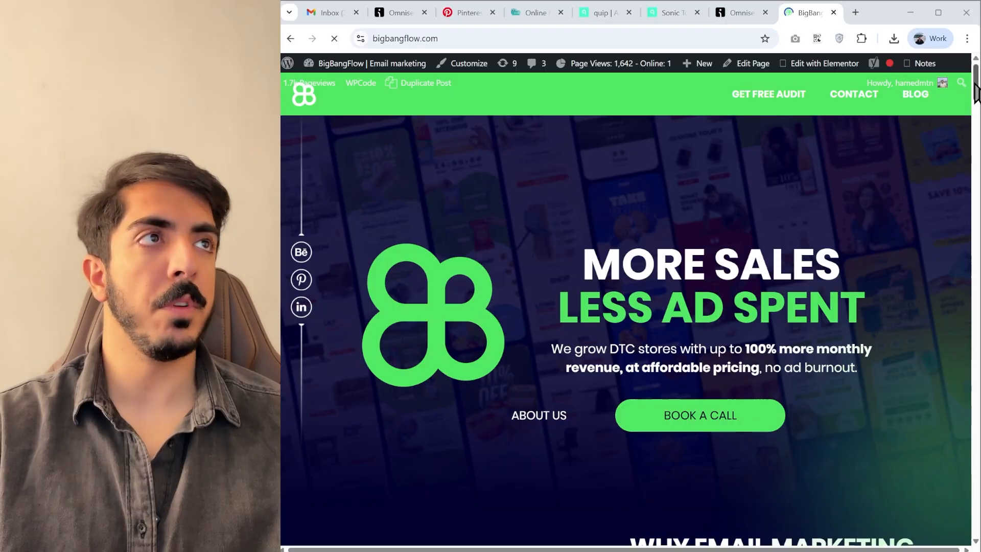
Open bigbangflow.com in its own browser tab and find the free email audit application form
left_click_drag(975, 92, 974, 493)
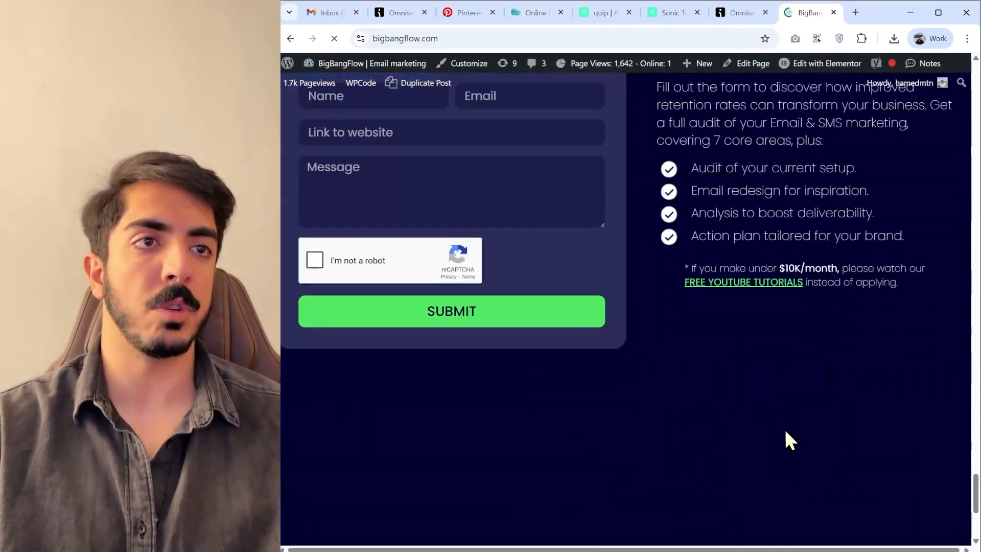
scroll(388, 270, "up", 8)
scroll(379, 263, "down", 4)
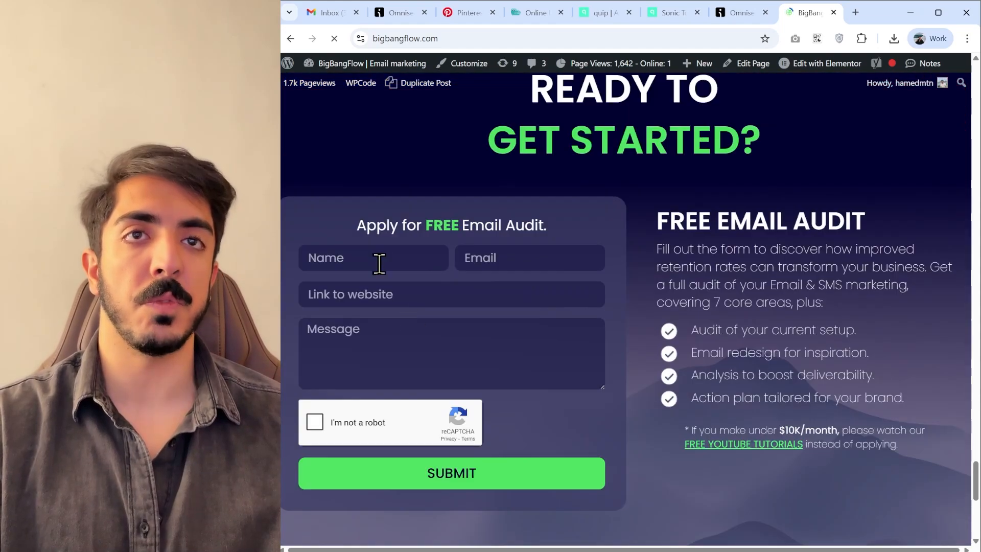